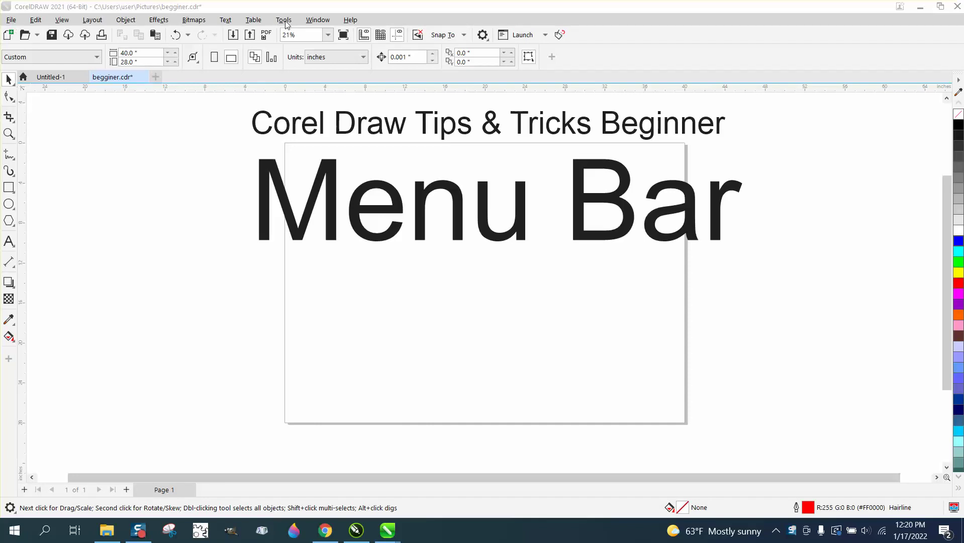
# Open the Window menu to see the workspace, docker, toolbar and palette commands.
pyautogui.click(325, 22)
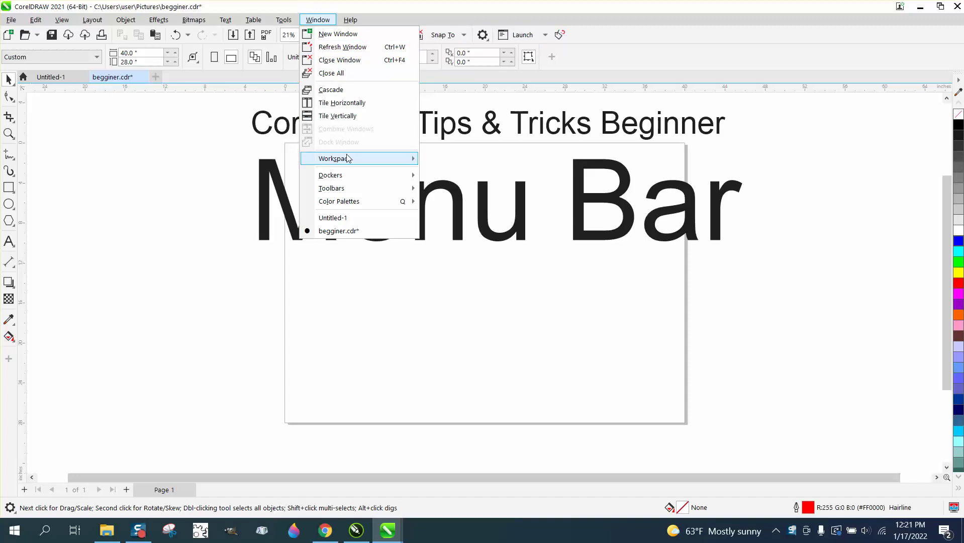
# Turn off the Menu bar toolbar under Window > Toolbars.
pyautogui.moveTo(349, 160)
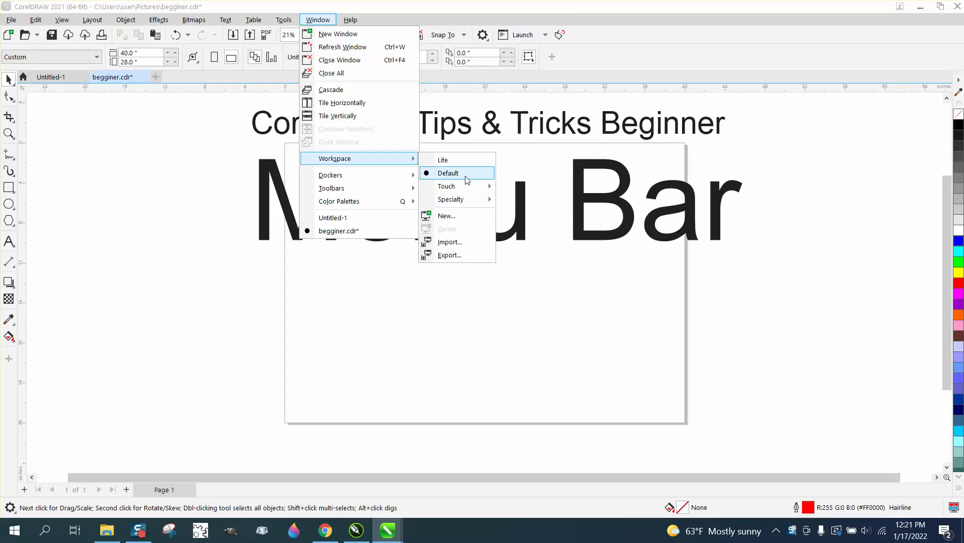
pyautogui.moveTo(465, 193)
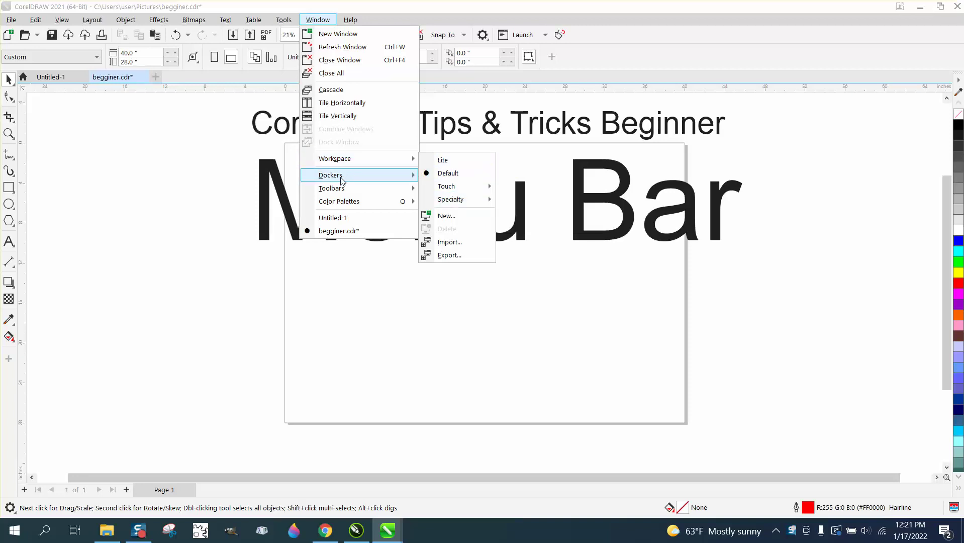
pyautogui.moveTo(341, 181)
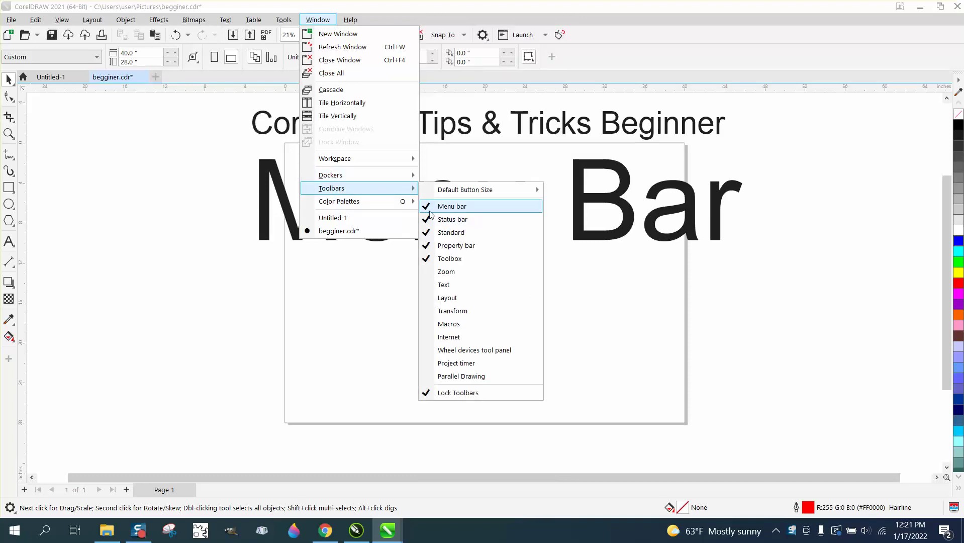
pyautogui.click(430, 208)
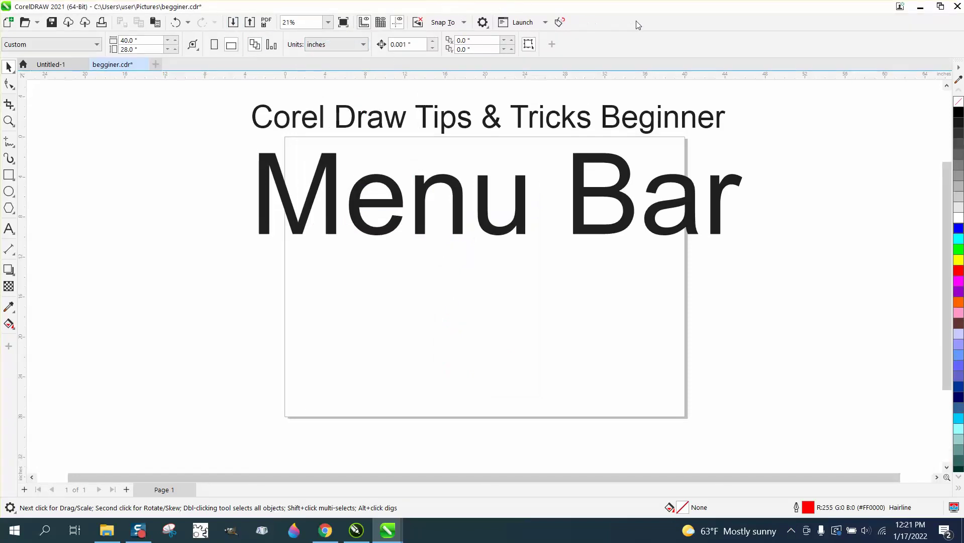
# Turn the Menu bar back on and show the floating Zoom toolbar.
pyautogui.rightClick(649, 24)
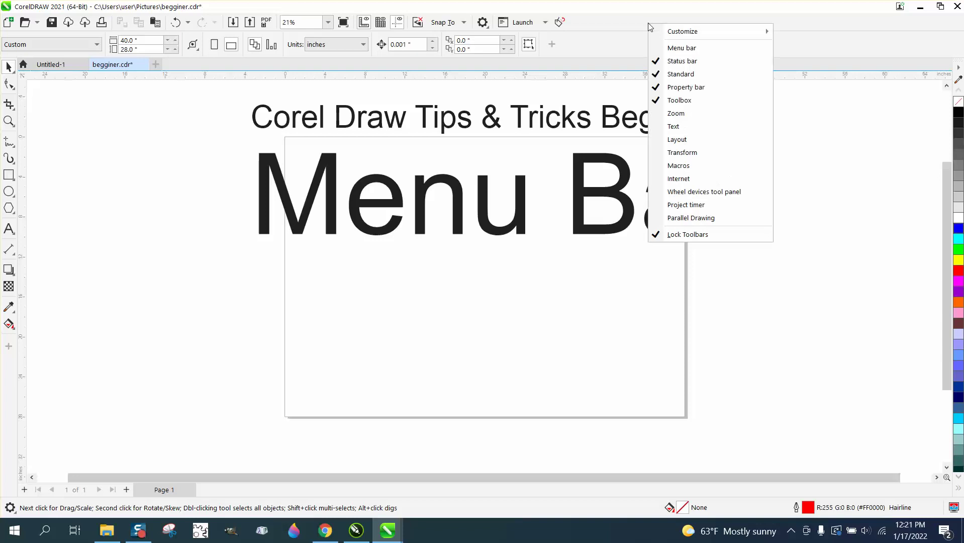
pyautogui.click(657, 48)
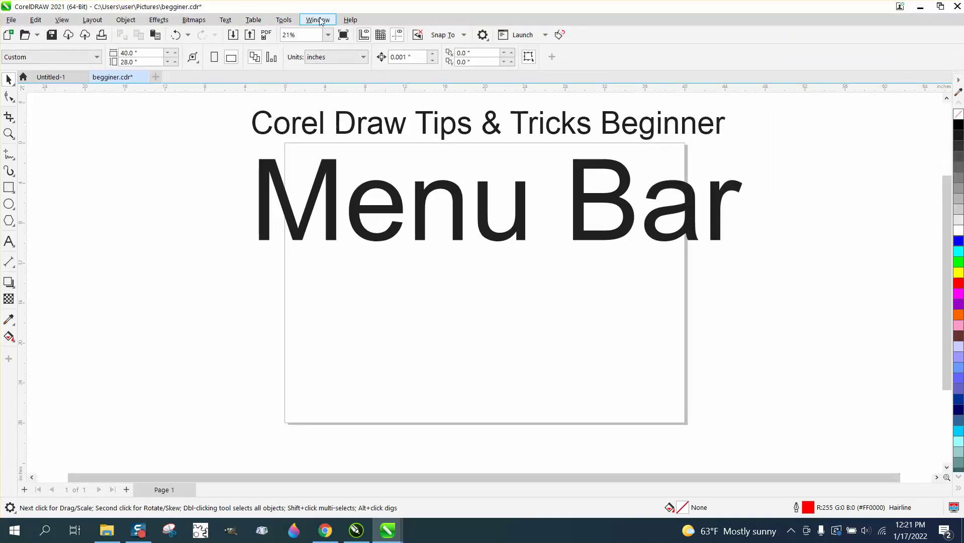
pyautogui.rightClick(734, 32)
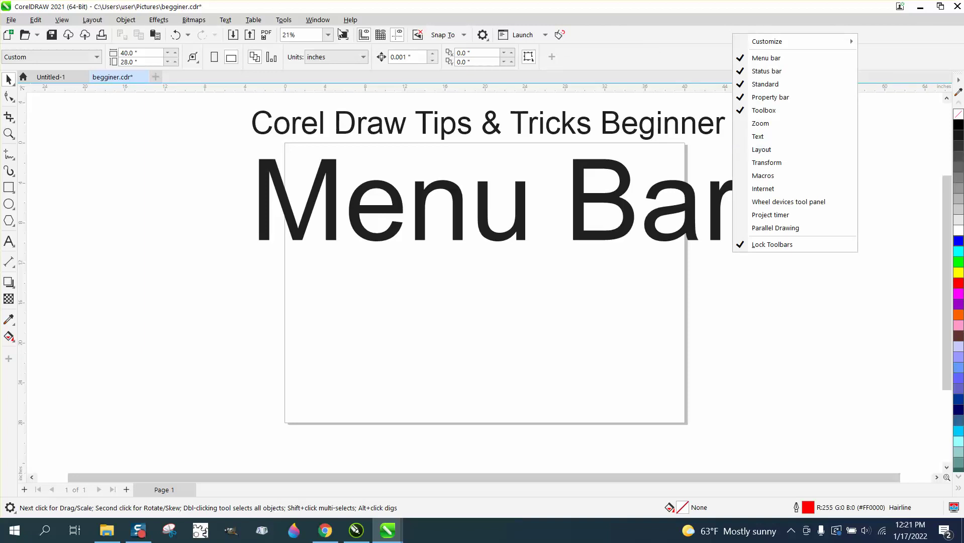
pyautogui.click(762, 124)
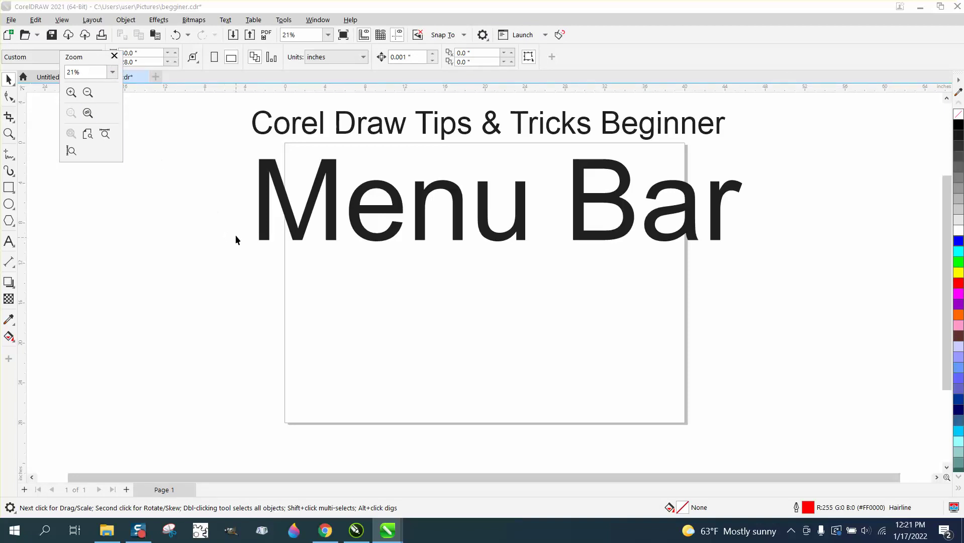
# Draw a test rectangle left of the page and zoom in.
pyautogui.click(17, 189)
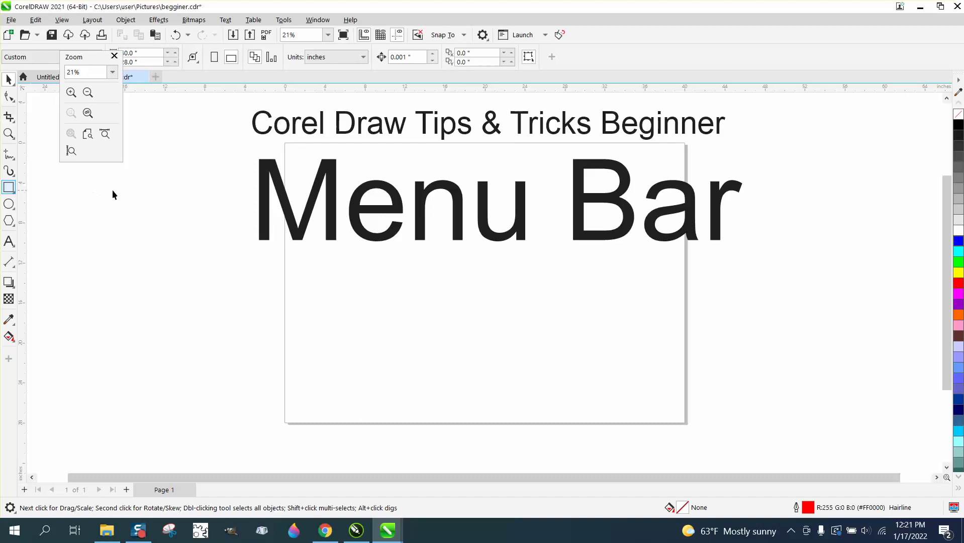
pyautogui.click(86, 193)
pyautogui.moveTo(122, 188); pyautogui.dragTo(202, 246)
pyautogui.click(72, 92)
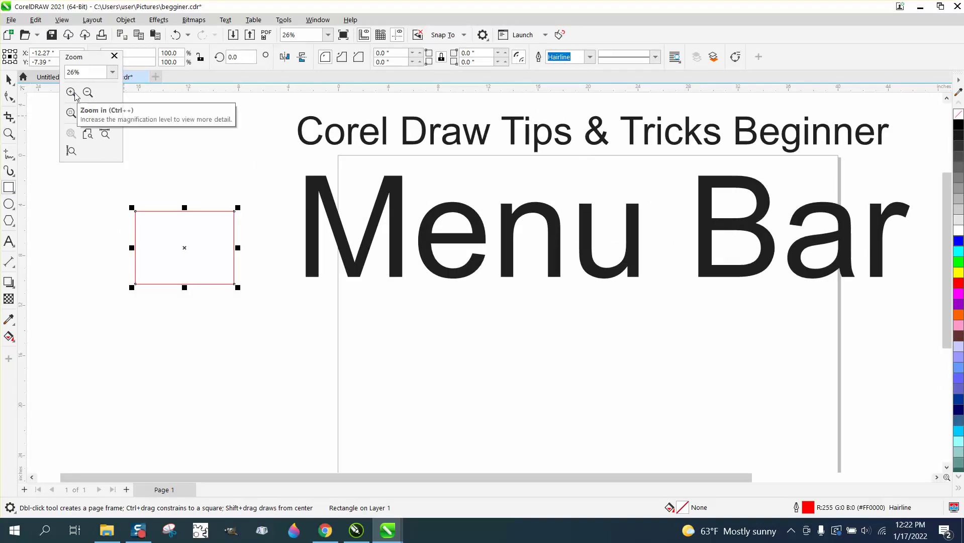
# Close the Zoom toolbar, delete the test rectangle, and open the Tools menu.
pyautogui.click(114, 56)
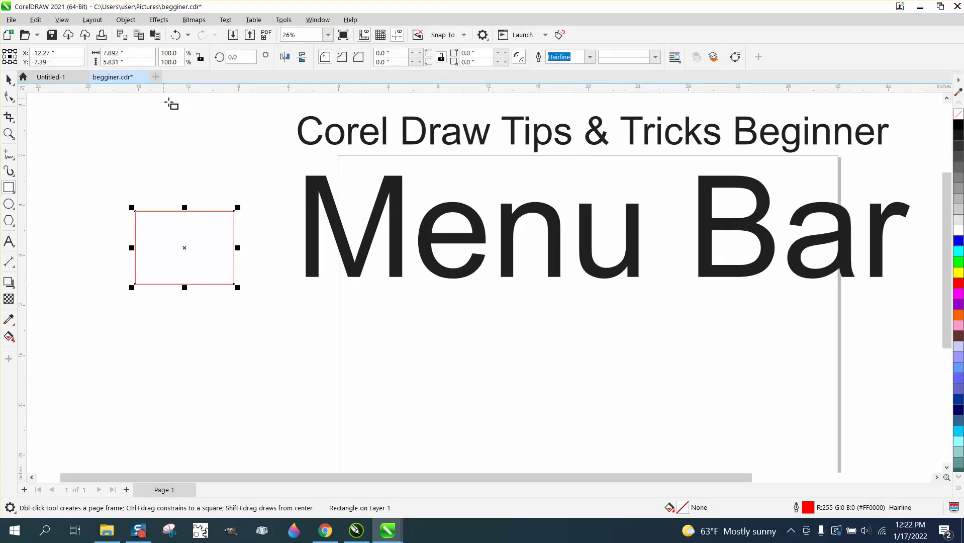
pyautogui.click(9, 133)
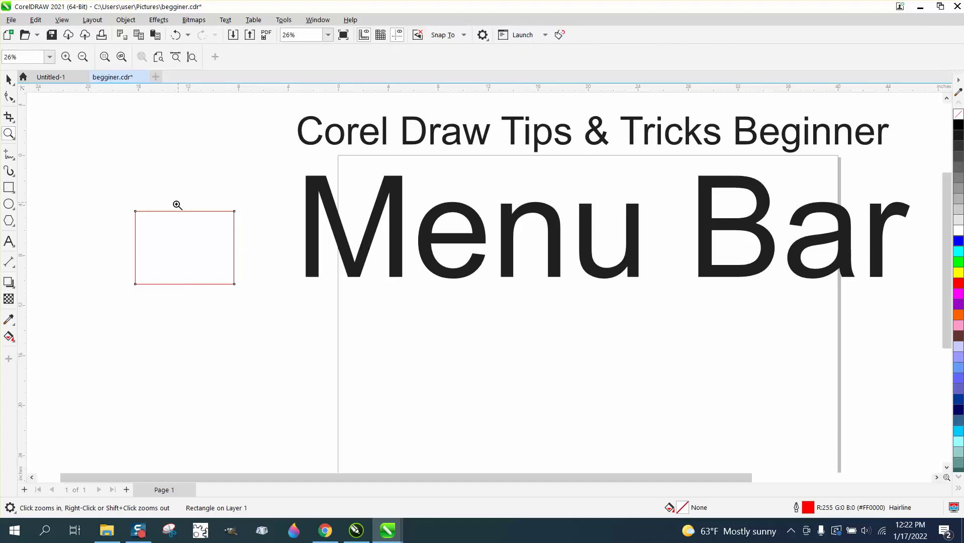
pyautogui.click(11, 82)
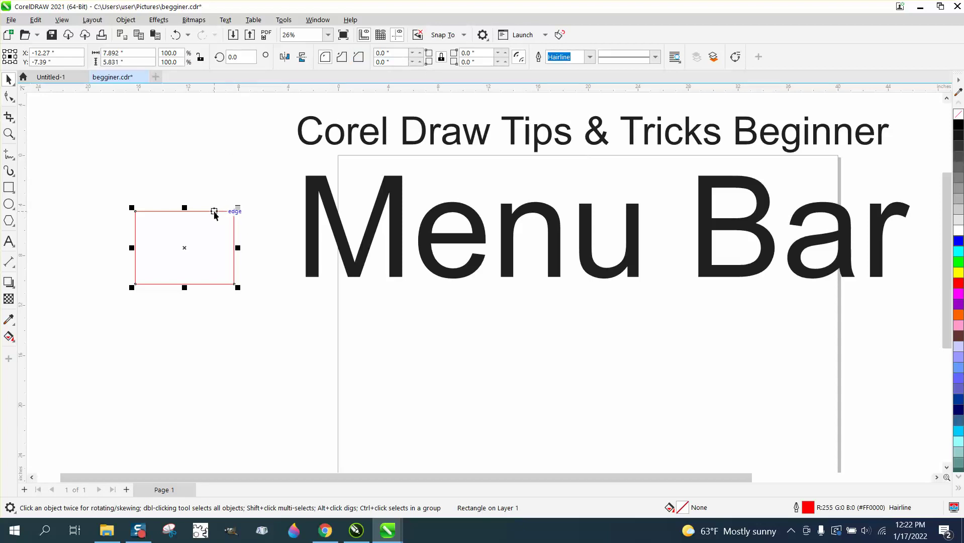
pyautogui.press('Delete')
pyautogui.click(285, 21)
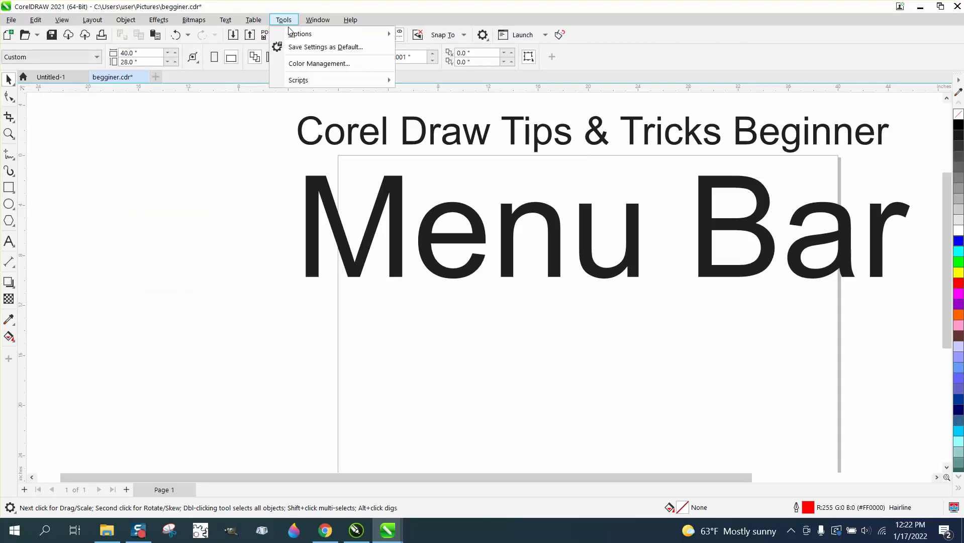
# Open the Palettes docker from Window > Color Palettes.
pyautogui.moveTo(287, 34)
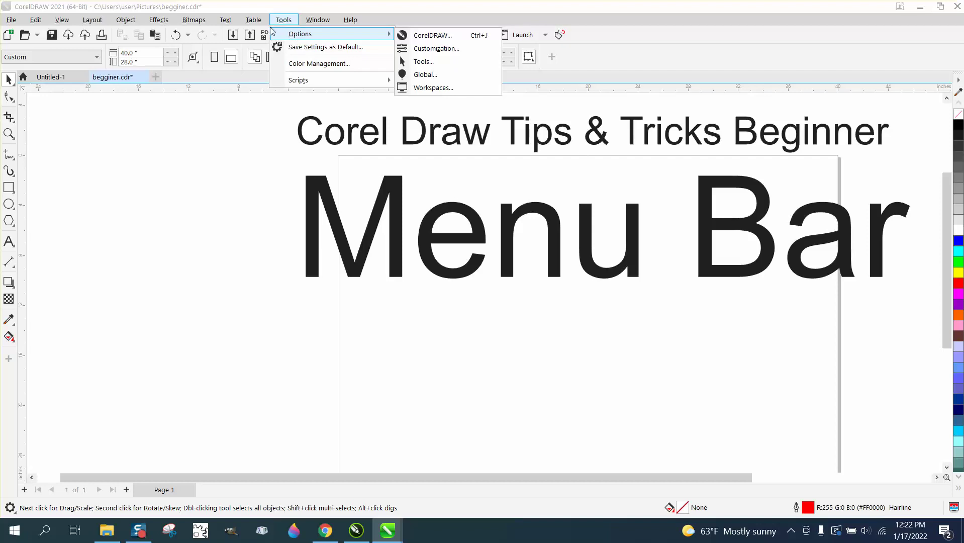
pyautogui.moveTo(318, 20)
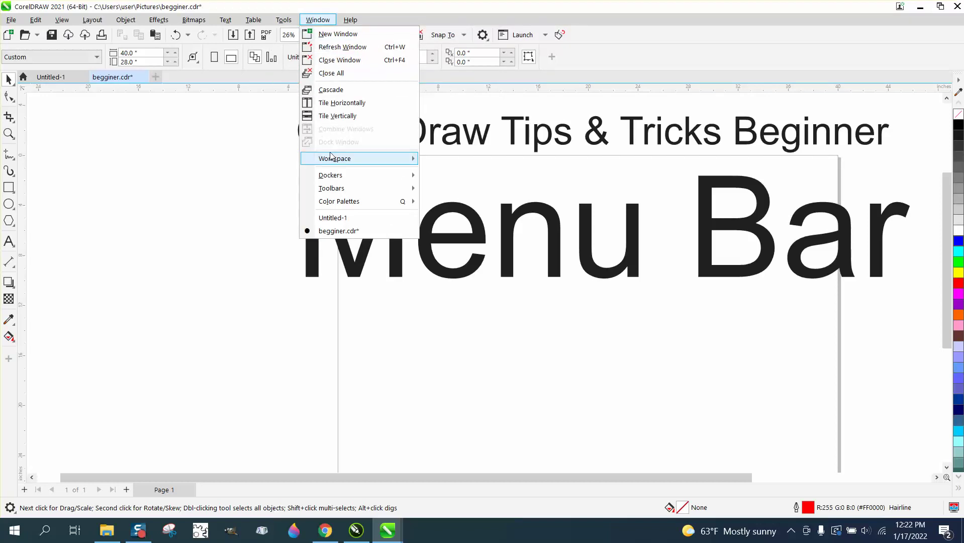
pyautogui.moveTo(334, 180)
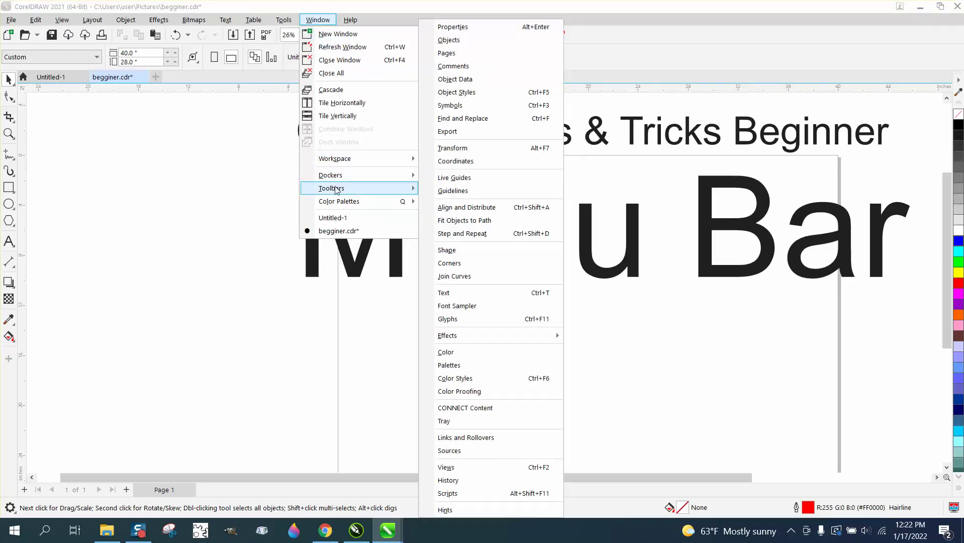
pyautogui.moveTo(341, 202)
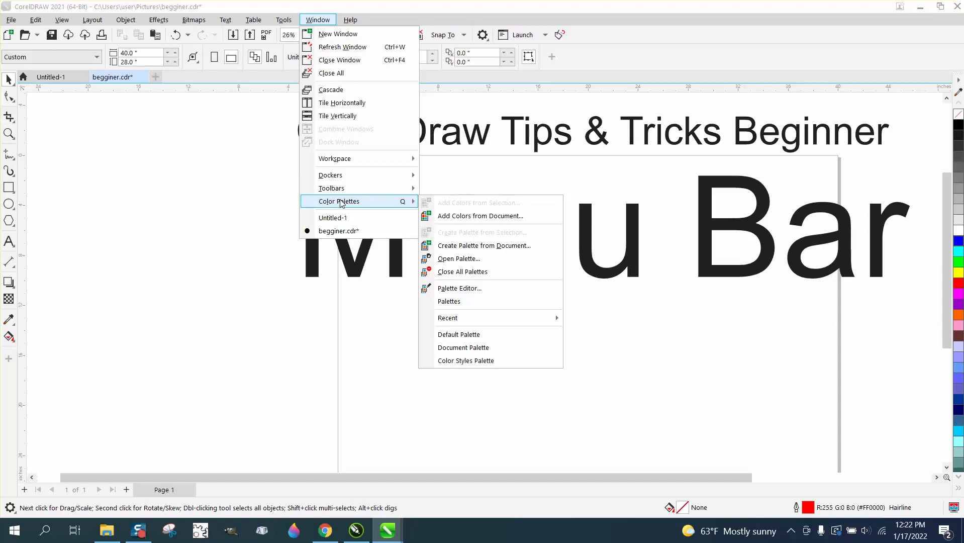
pyautogui.click(451, 302)
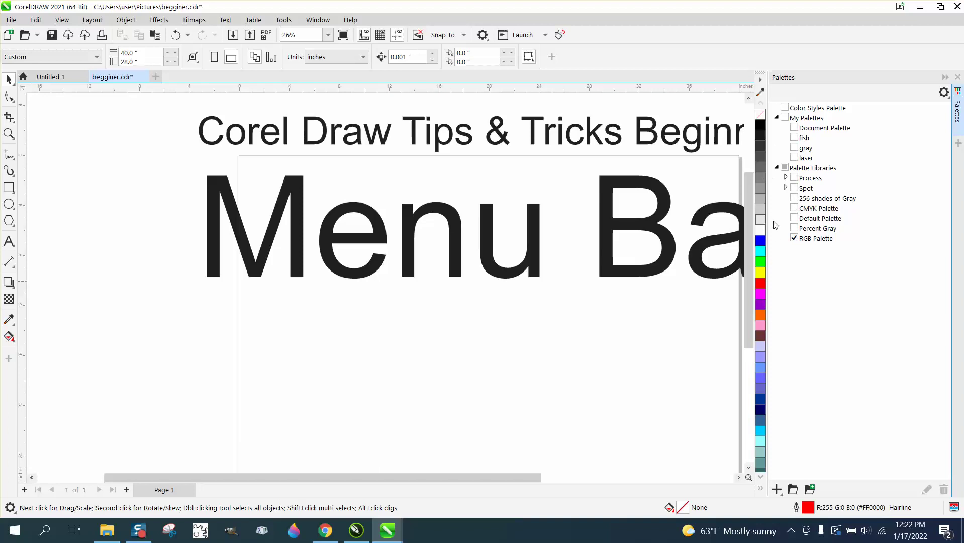
# Show the RGB Palette and 256 shades of Gray palettes, then close the Palettes docker.
pyautogui.click(795, 238)
pyautogui.click(795, 199)
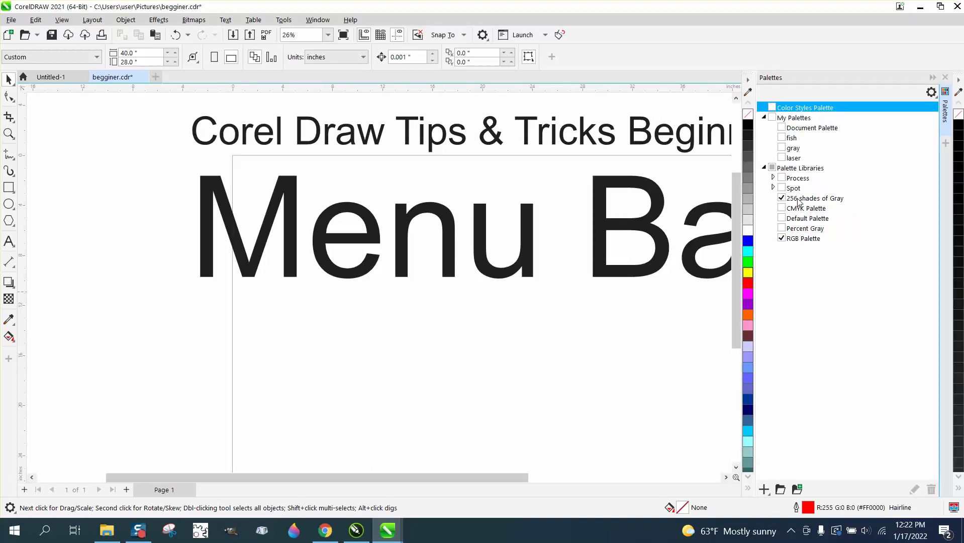
pyautogui.click(945, 78)
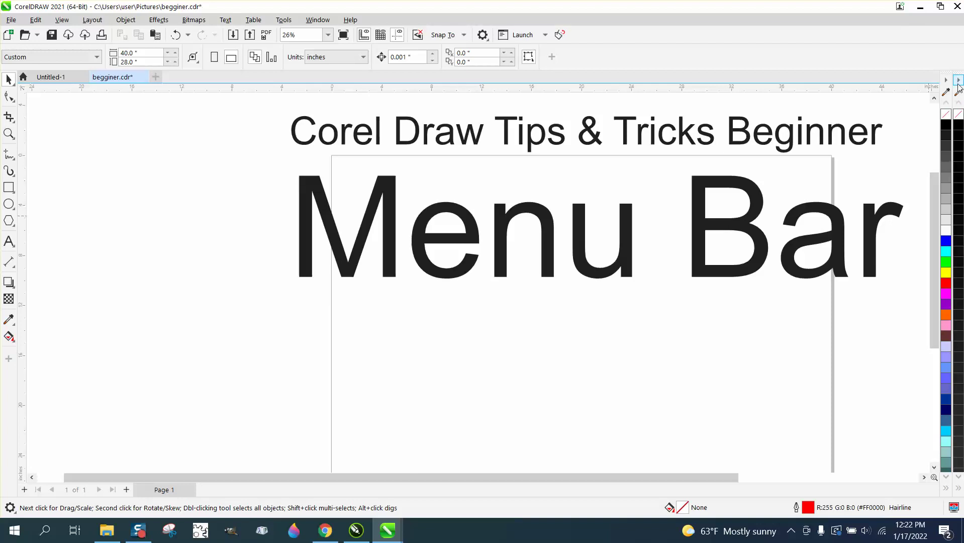
pyautogui.click(316, 20)
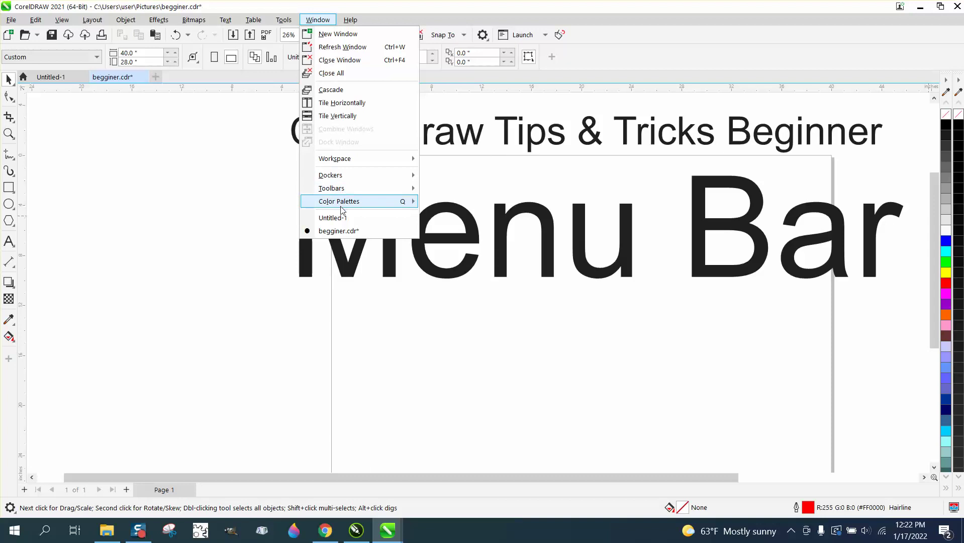
# Swap the 256 shades of Gray palette for the CMYK Palette in the Palettes docker.
pyautogui.moveTo(342, 202)
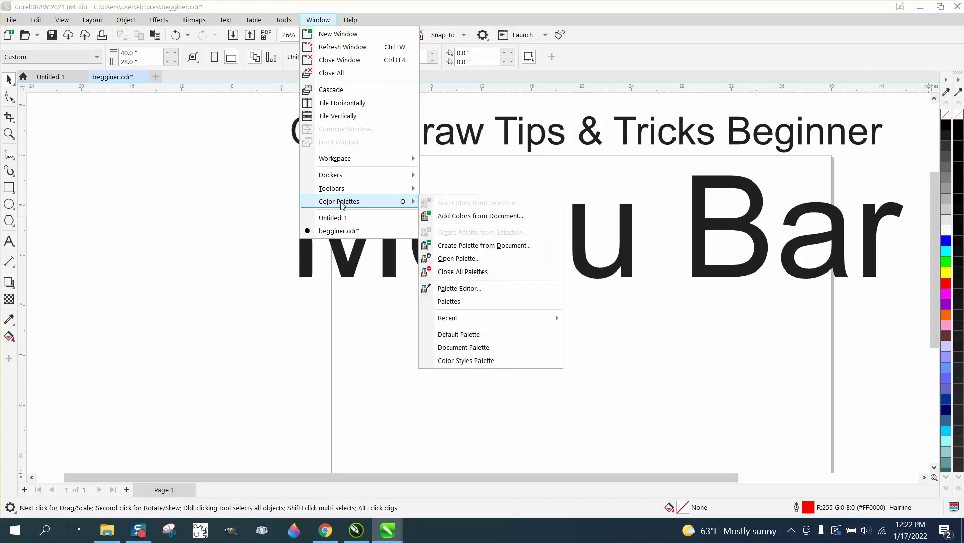
pyautogui.click(465, 304)
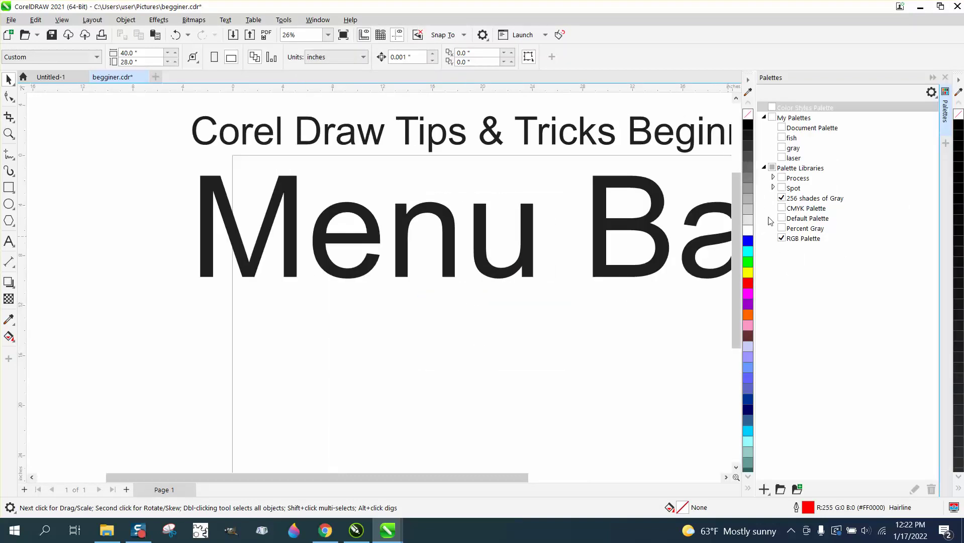
pyautogui.click(782, 198)
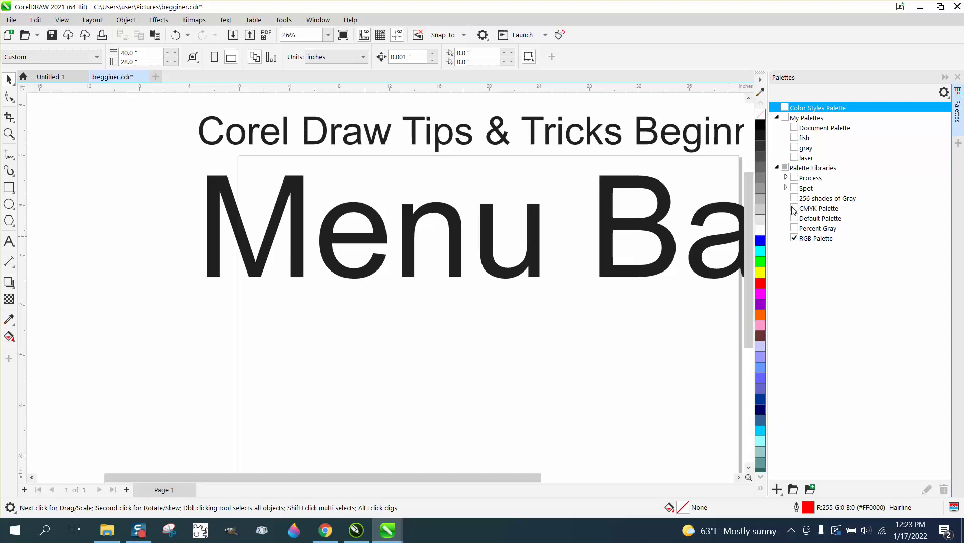
pyautogui.click(794, 208)
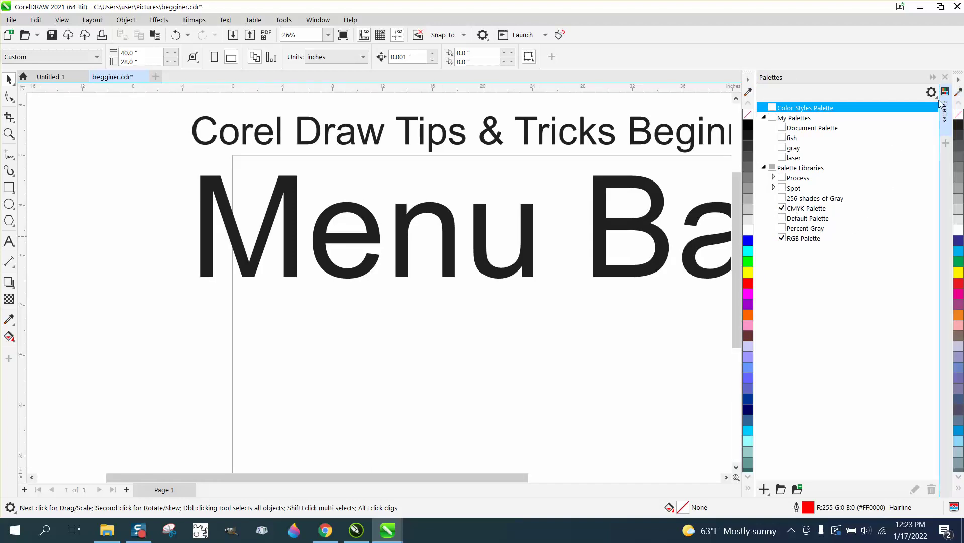
pyautogui.click(945, 76)
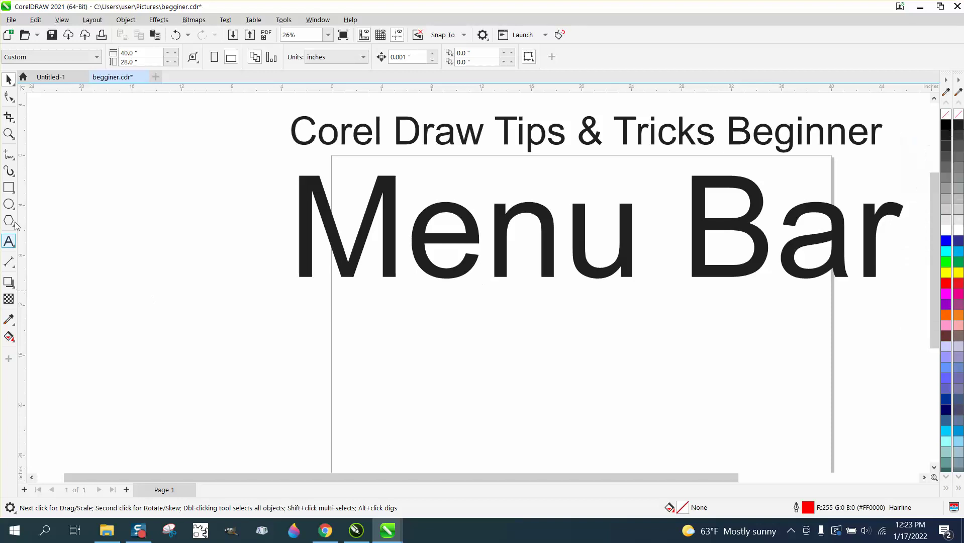
# Draw two rectangles below the Menu Bar title and fill both black.
pyautogui.click(8, 187)
pyautogui.moveTo(425, 313); pyautogui.dragTo(510, 384)
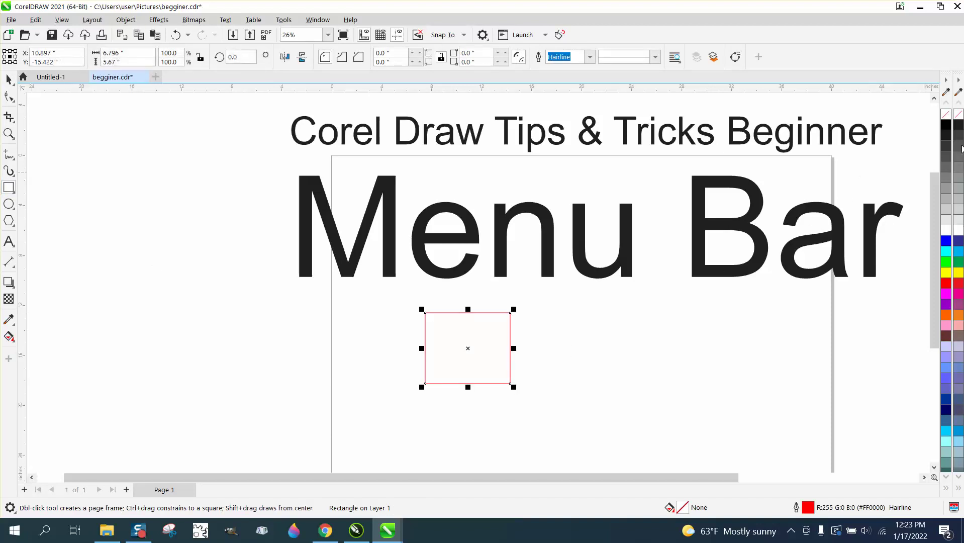
pyautogui.click(946, 125)
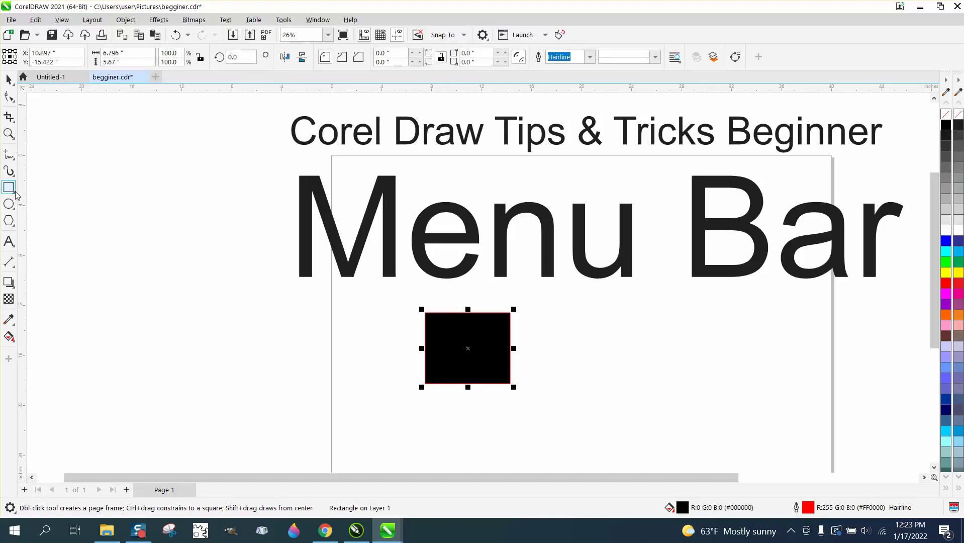
pyautogui.moveTo(529, 312); pyautogui.dragTo(633, 378)
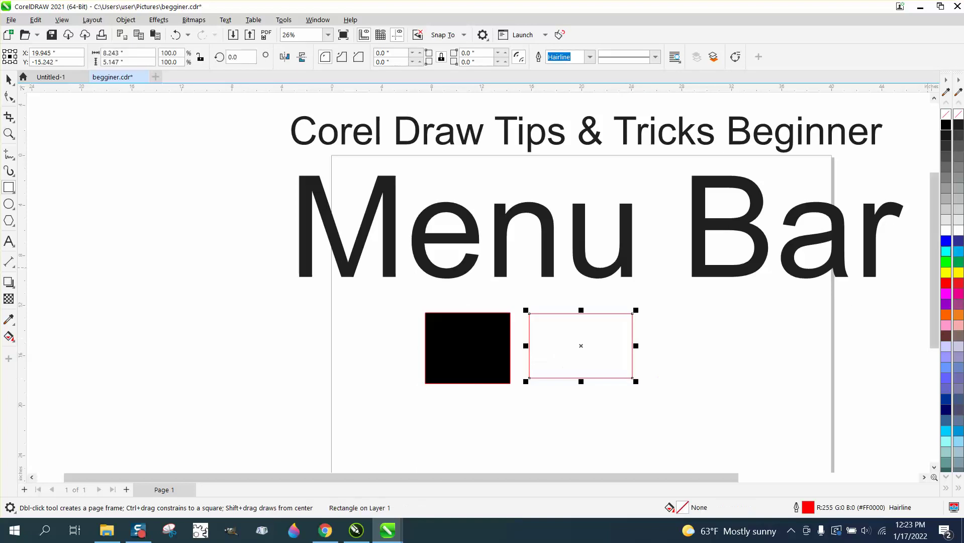
pyautogui.click(959, 127)
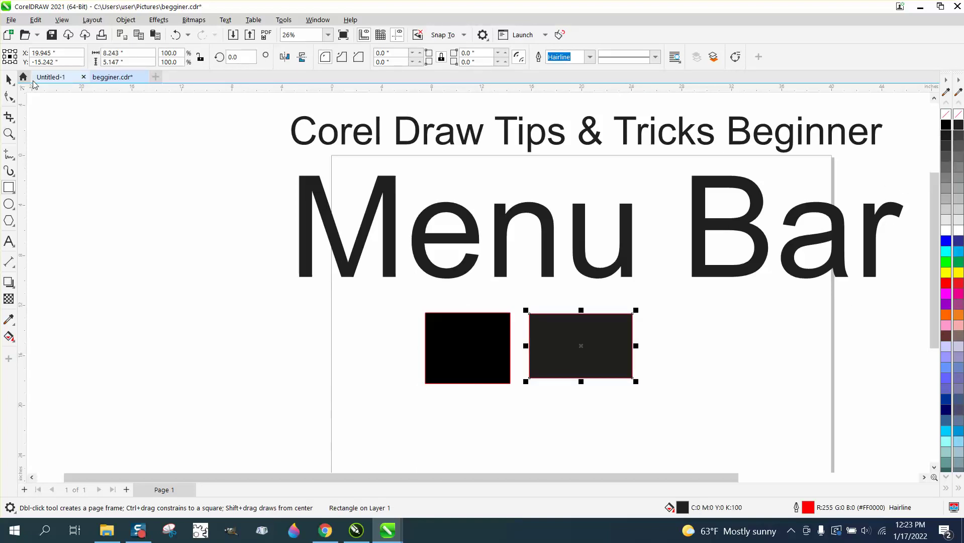
# Overlap the second rectangle onto the first and remove both outlines.
pyautogui.click(8, 80)
pyautogui.moveTo(563, 349); pyautogui.dragTo(518, 362)
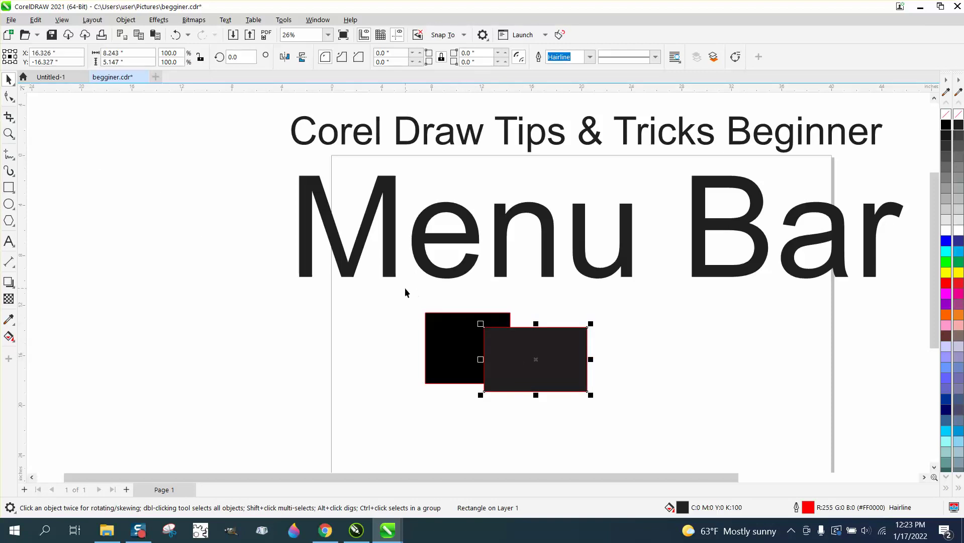
pyautogui.moveTo(405, 295); pyautogui.dragTo(695, 410)
pyautogui.rightClick(946, 115)
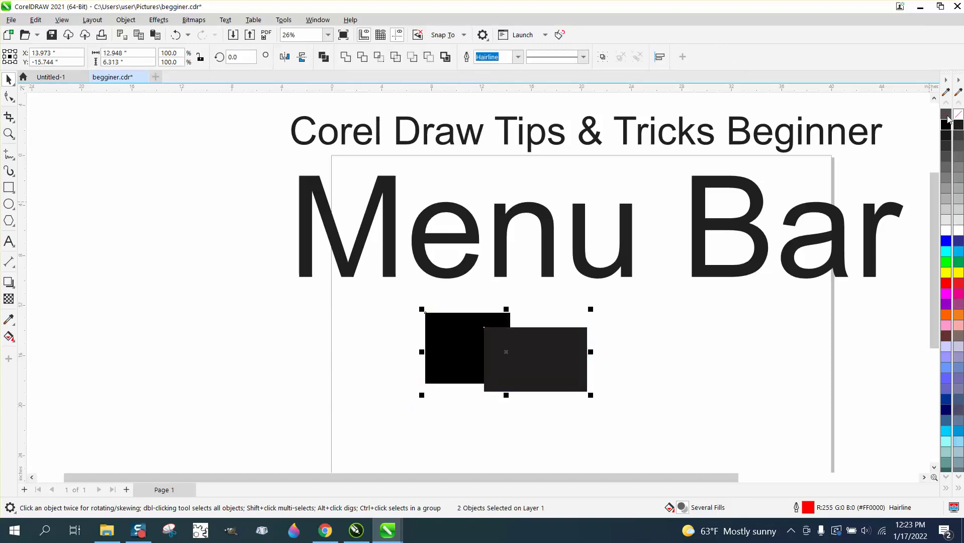
# Zoom in on the two rectangles, then select and delete both.
pyautogui.click(9, 133)
pyautogui.moveTo(424, 313); pyautogui.dragTo(573, 378)
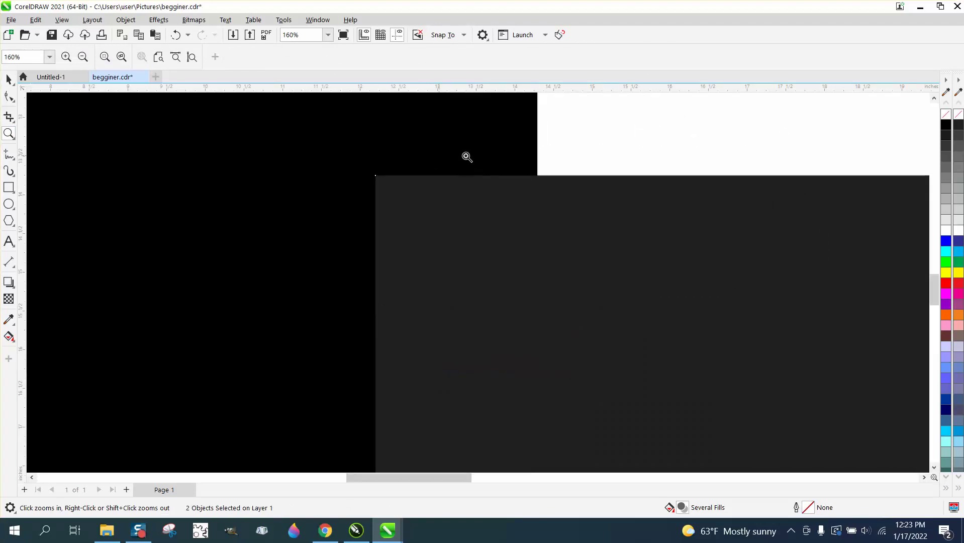
pyautogui.scroll(-1, 457, 160)
pyautogui.scroll(-5, 457, 160)
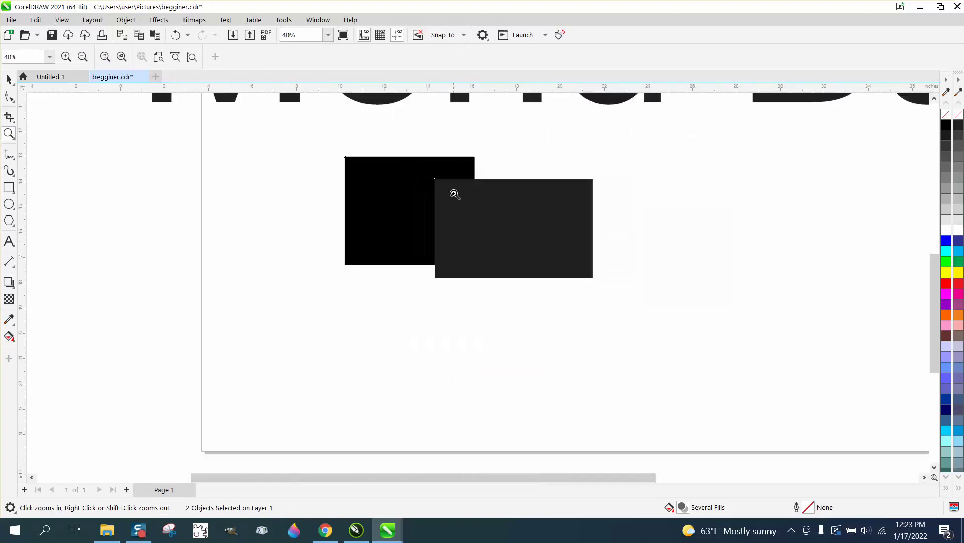
pyautogui.click(8, 79)
pyautogui.moveTo(322, 132); pyautogui.dragTo(709, 284)
pyautogui.press('Delete')
pyautogui.scroll(-3, 630, 306)
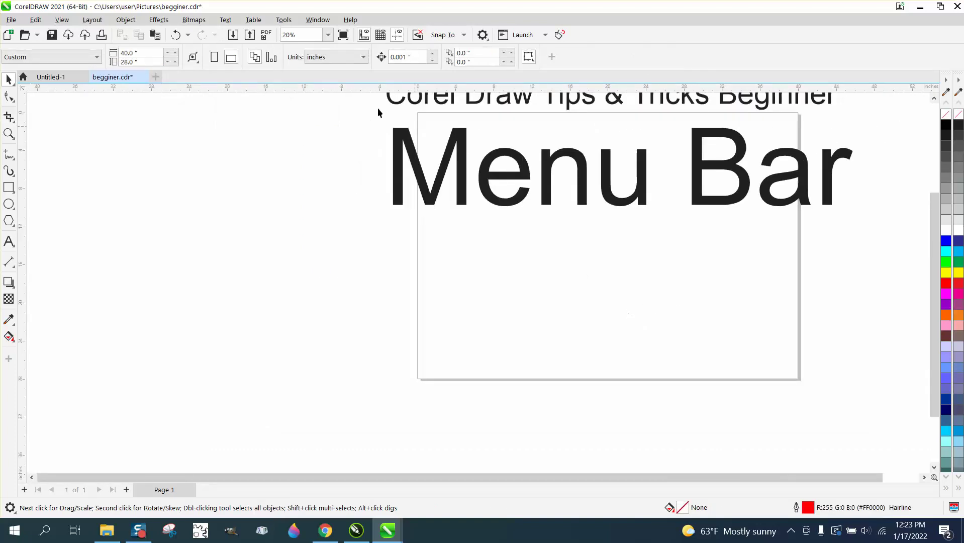
# Open the Properties docker from Window > Dockers.
pyautogui.click(290, 21)
pyautogui.moveTo(318, 20)
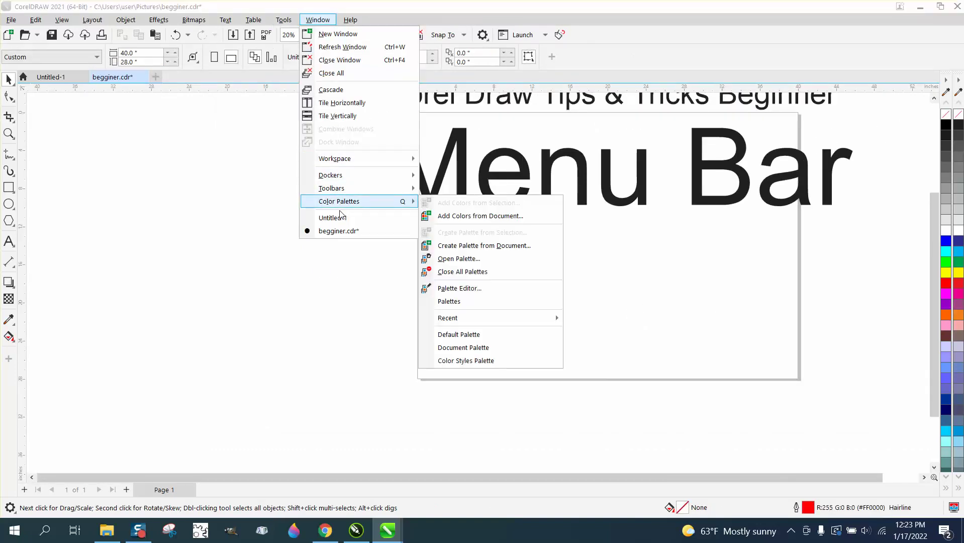
pyautogui.moveTo(331, 180)
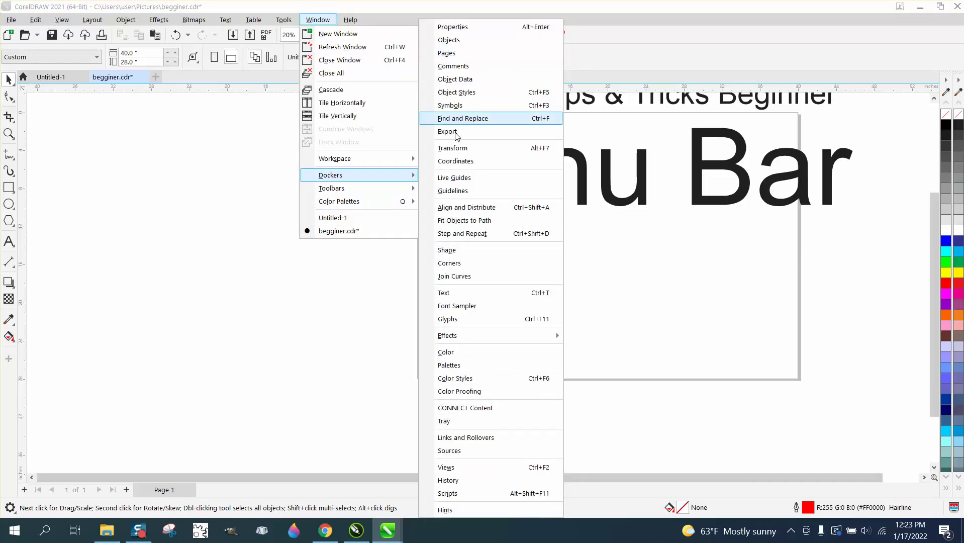
pyautogui.click(462, 32)
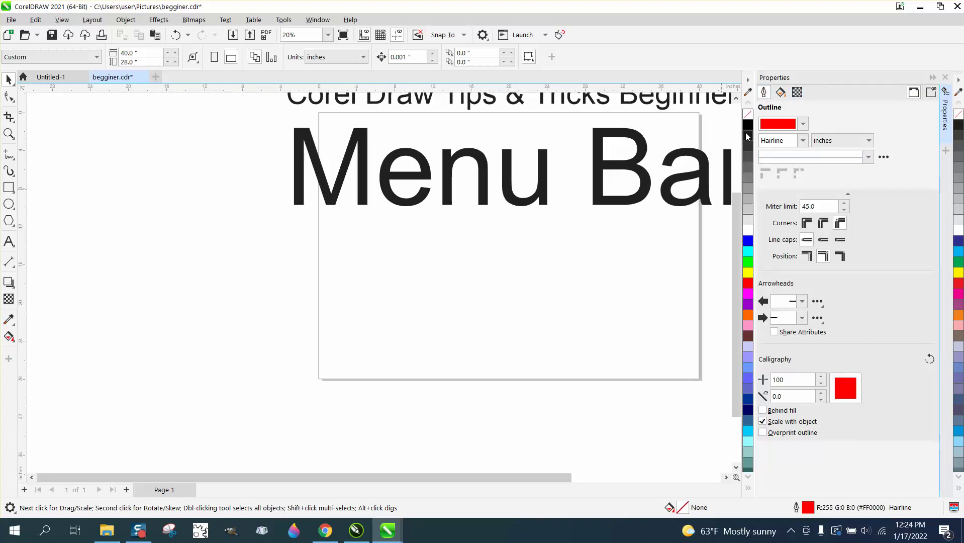
pyautogui.click(15, 160)
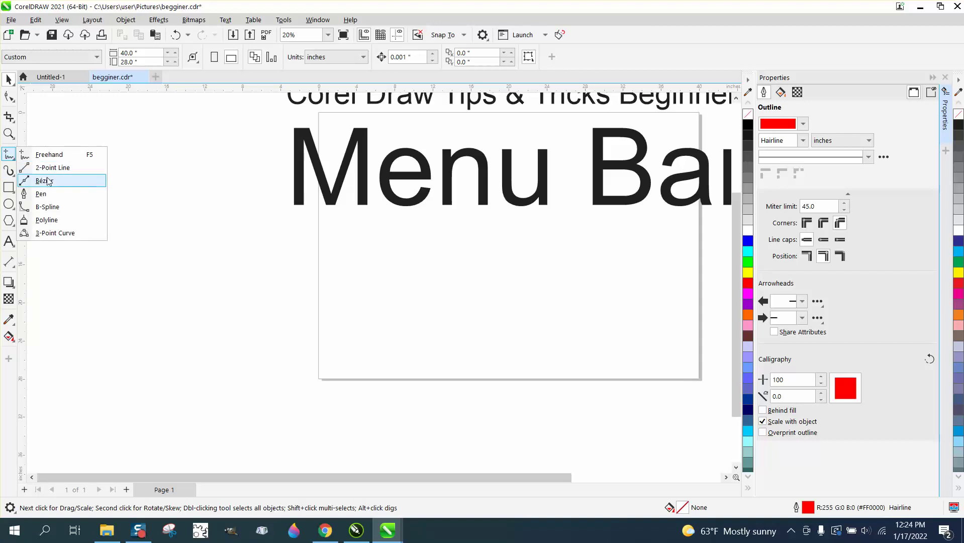
pyautogui.click(49, 155)
pyautogui.moveTo(393, 301)
pyautogui.mouseDown()
pyautogui.moveTo(429, 280)
pyautogui.moveTo(516, 302)
pyautogui.moveTo(594, 269)
pyautogui.mouseUp()
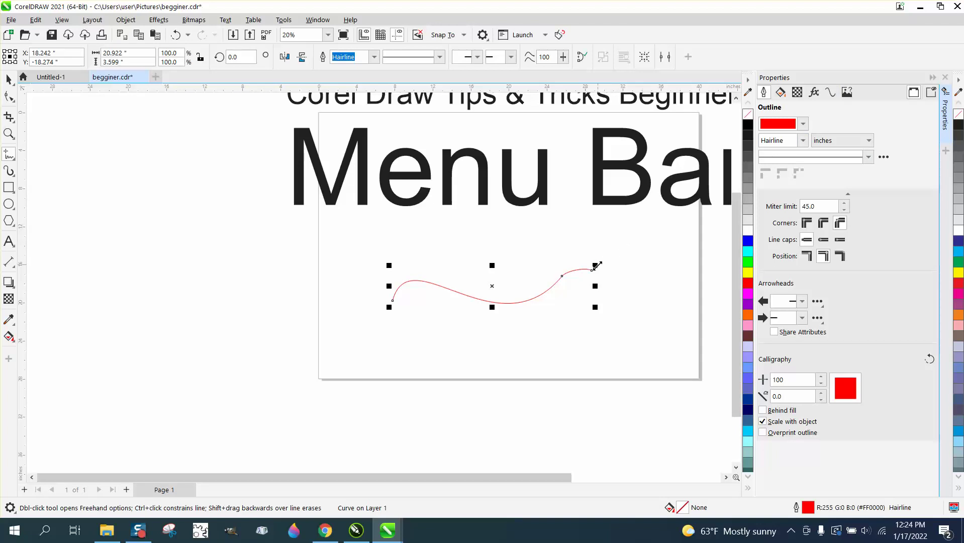
pyautogui.click(830, 94)
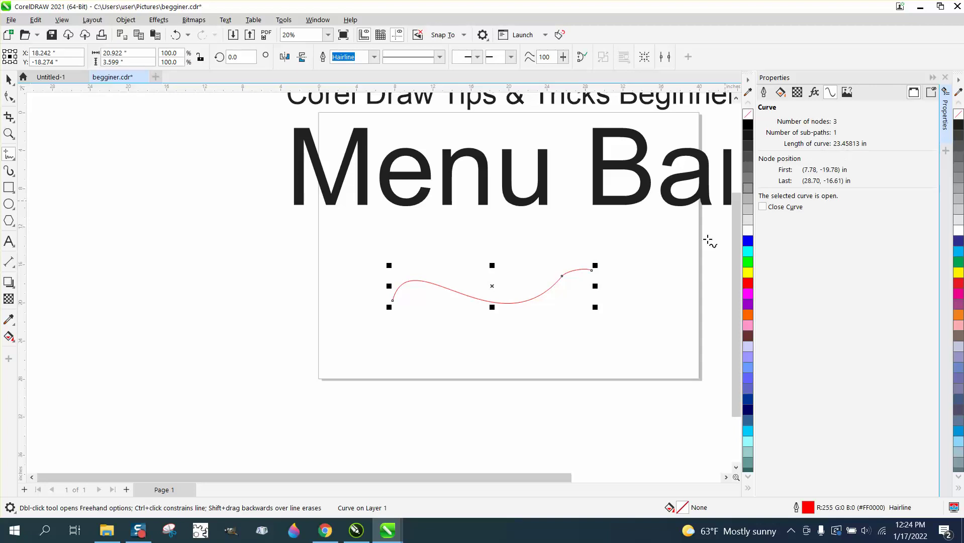
pyautogui.press('Delete')
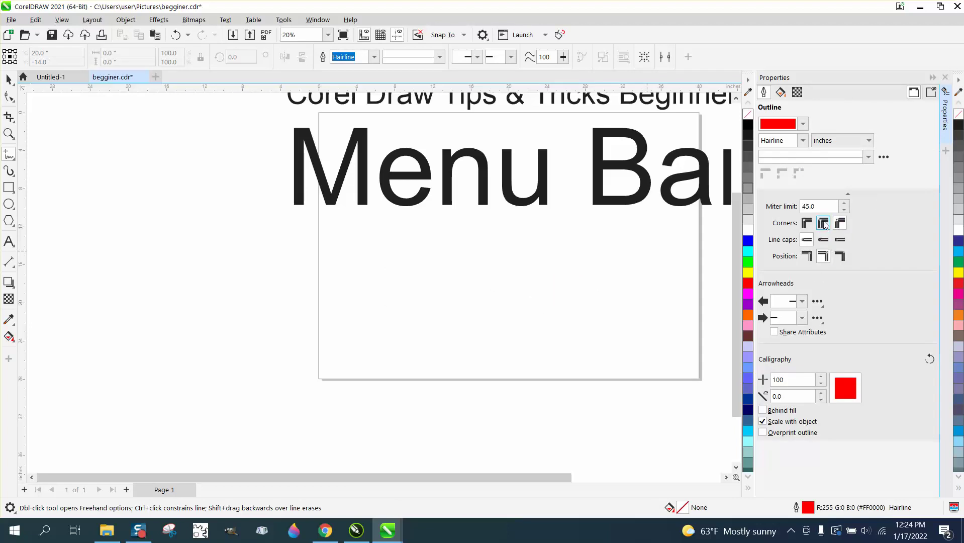
# Swap Properties for the Objects docker, expand Layer 1, and draw a rectangle below the title.
pyautogui.click(945, 78)
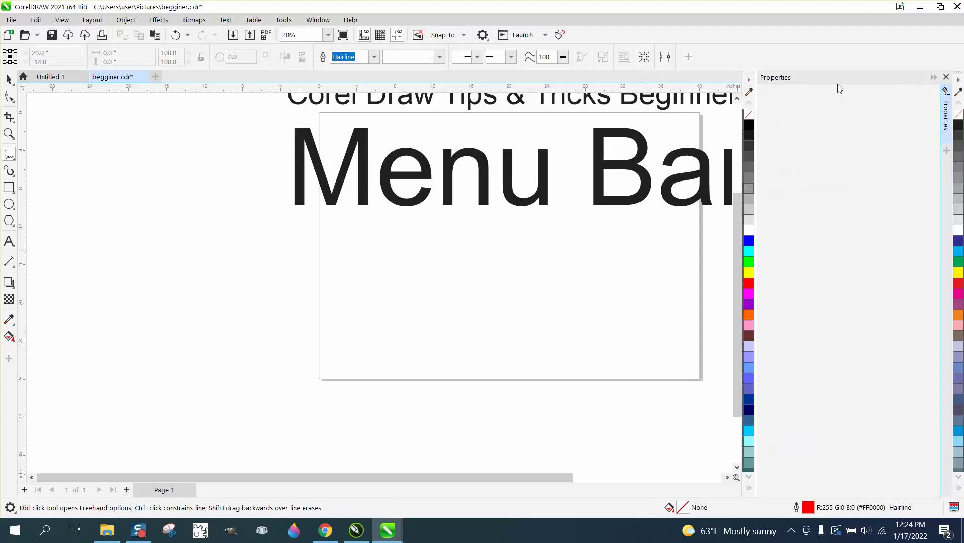
pyautogui.click(320, 23)
pyautogui.moveTo(334, 177)
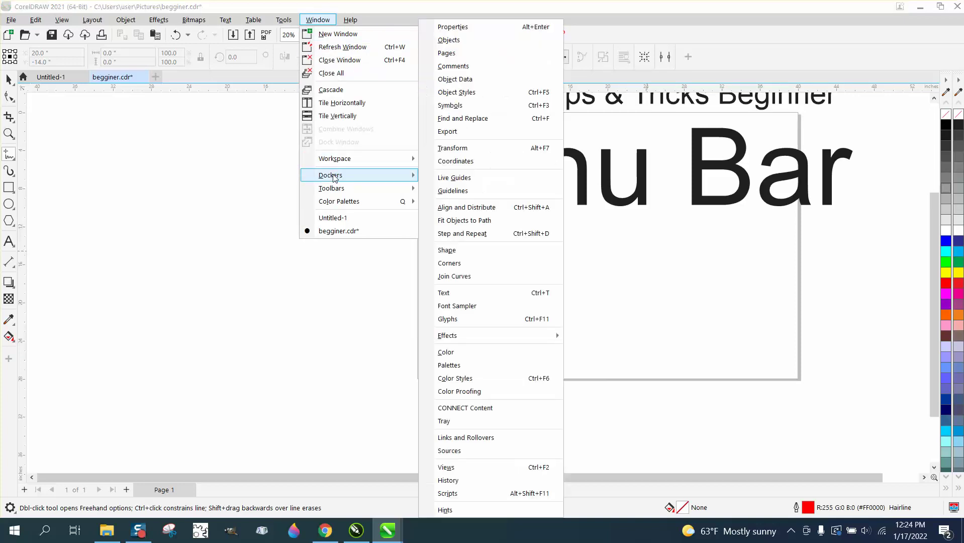
pyautogui.click(465, 40)
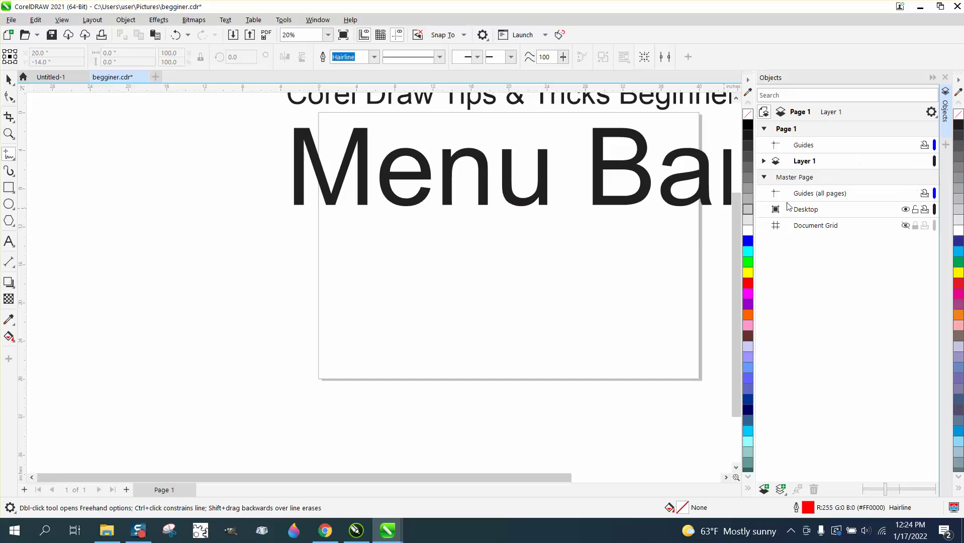
pyautogui.click(764, 161)
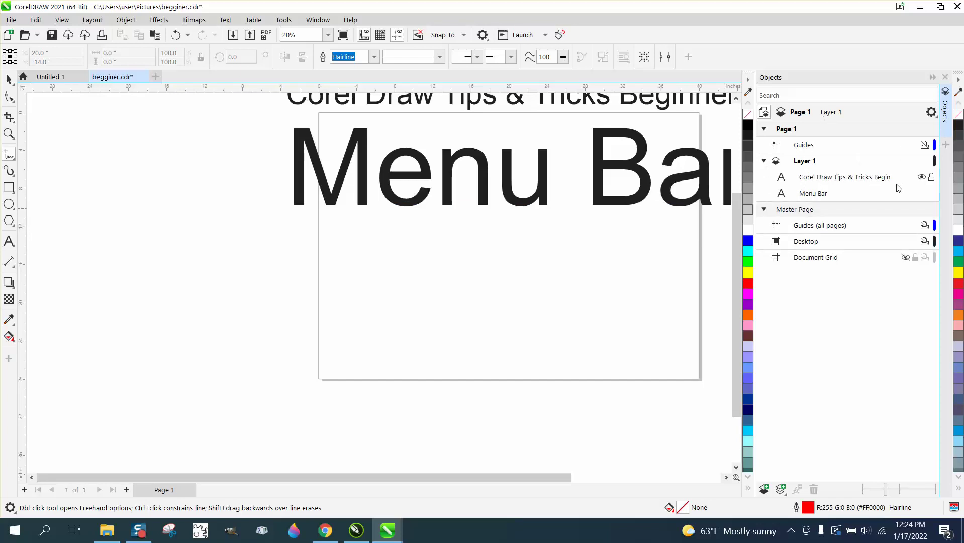
pyautogui.click(8, 190)
pyautogui.moveTo(369, 226); pyautogui.dragTo(461, 270)
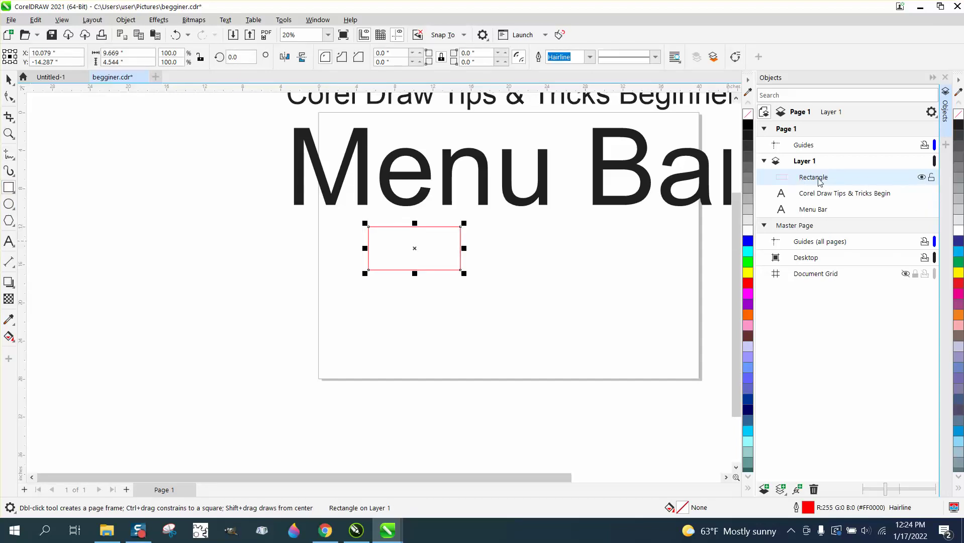
# Draw a round 50-sided polygon right of the rectangle and a circle below it.
pyautogui.click(9, 221)
pyautogui.moveTo(600, 231); pyautogui.dragTo(520, 312)
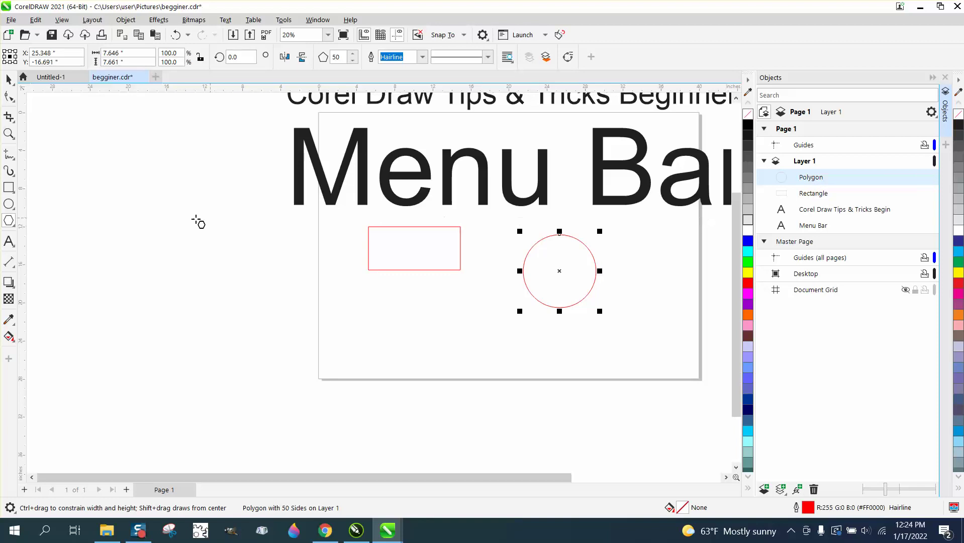
pyautogui.click(14, 214)
pyautogui.click(35, 200)
pyautogui.moveTo(505, 278); pyautogui.dragTo(422, 344)
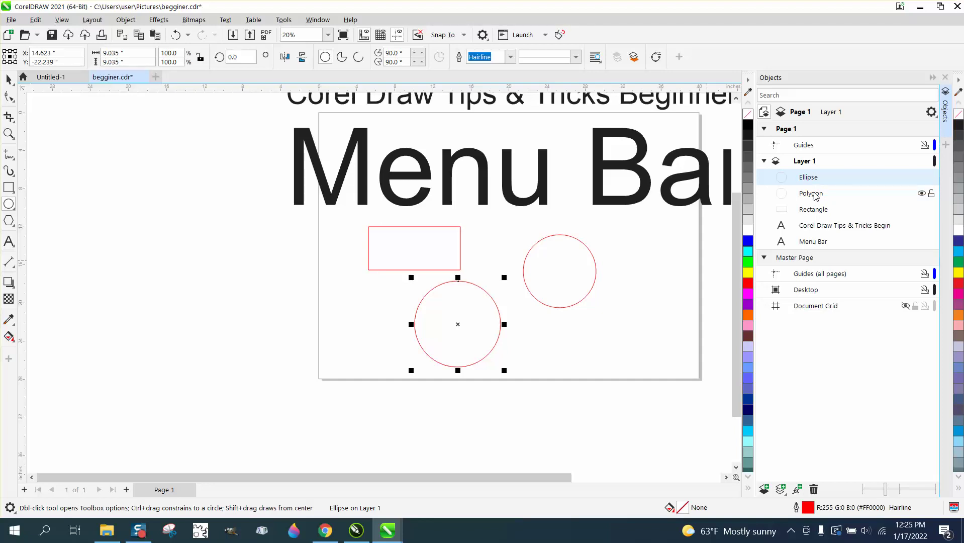
# Lock the lower circle, hide and reshow it, then close the Objects docker.
pyautogui.click(931, 177)
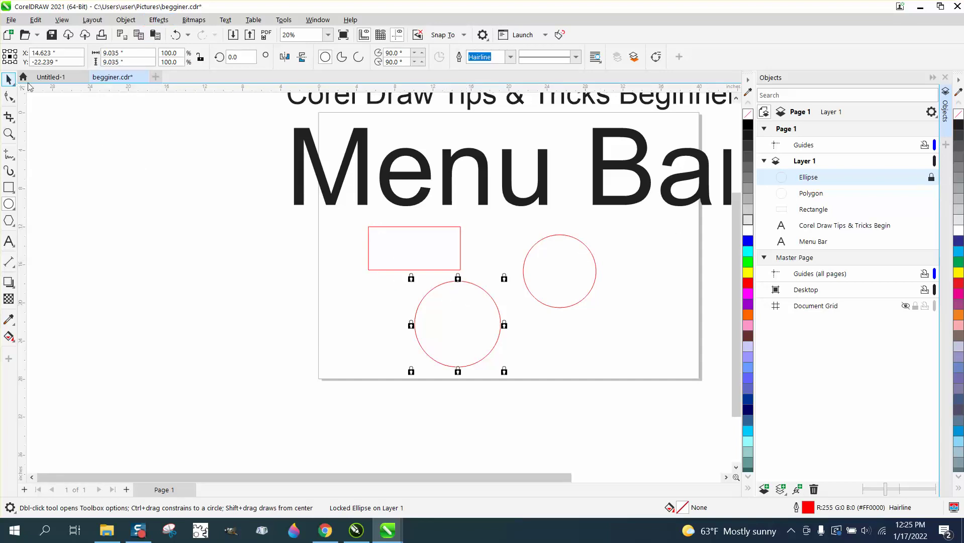
pyautogui.moveTo(469, 296); pyautogui.dragTo(437, 315)
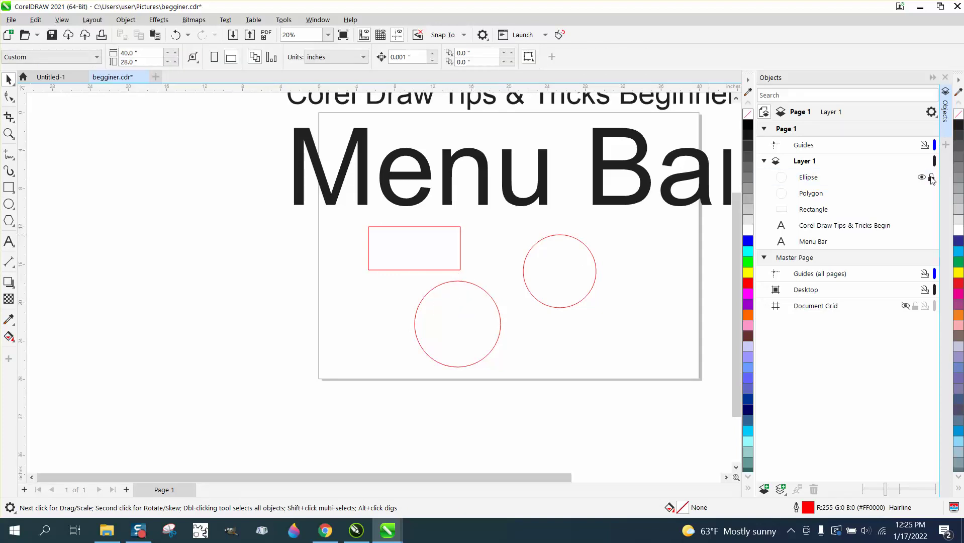
pyautogui.click(923, 178)
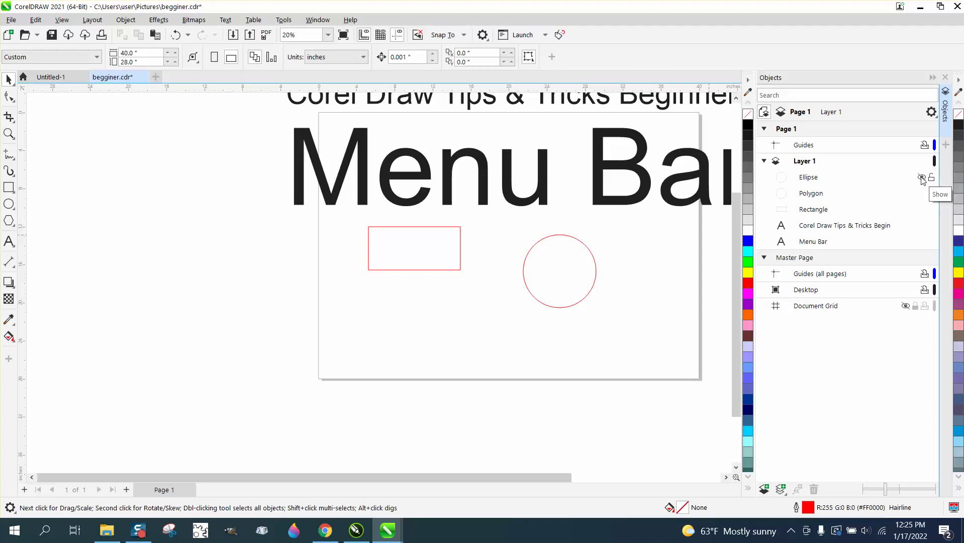
pyautogui.click(922, 178)
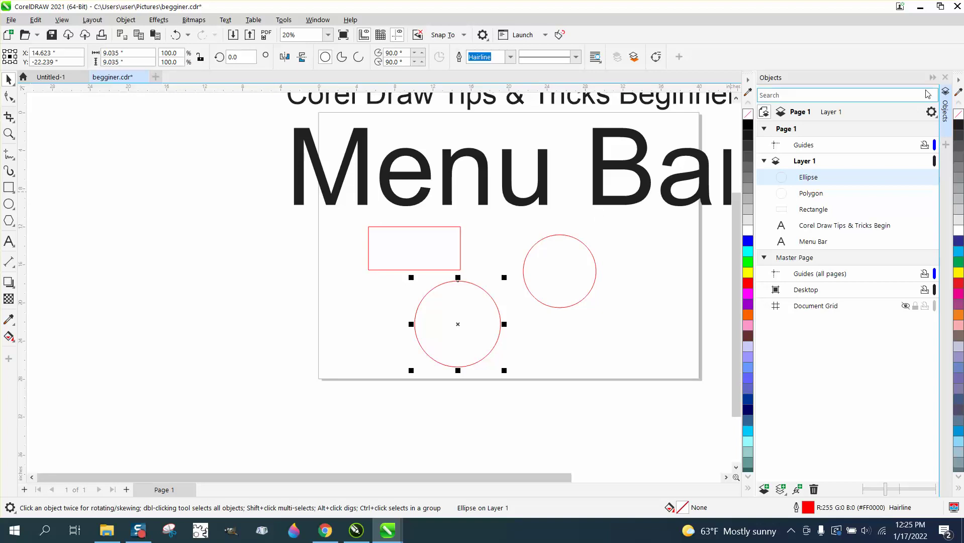
pyautogui.click(945, 79)
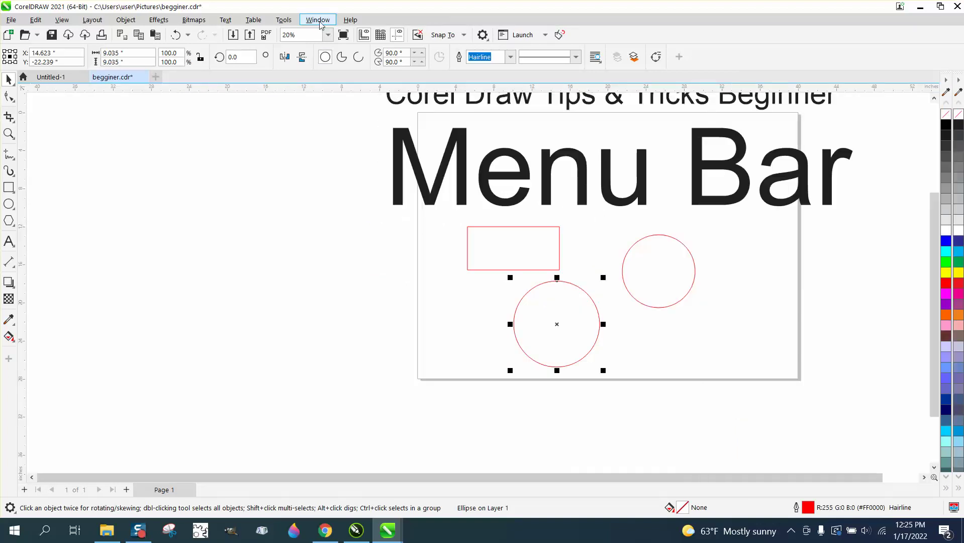
# Show the Transform docker on the right via Window > Dockers > Transform.
pyautogui.click(320, 21)
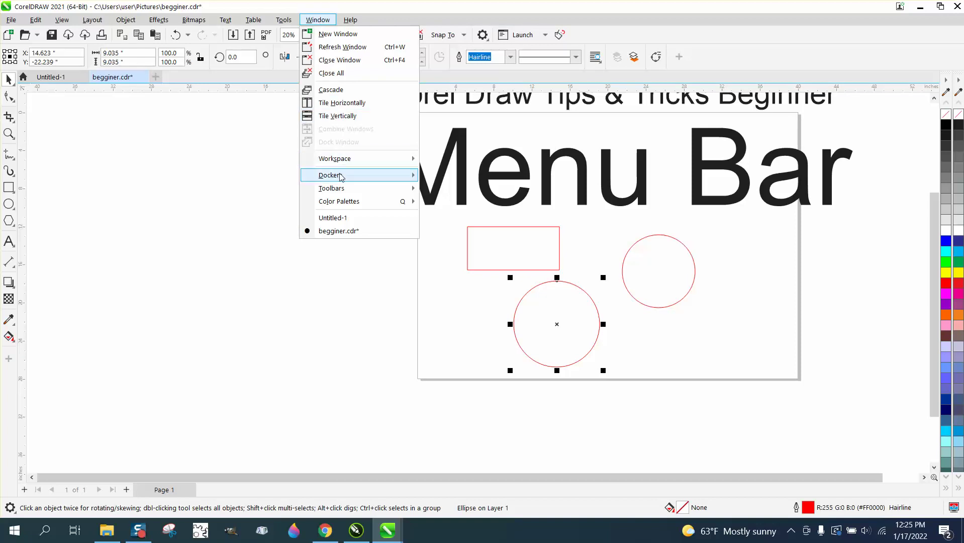
pyautogui.moveTo(339, 174)
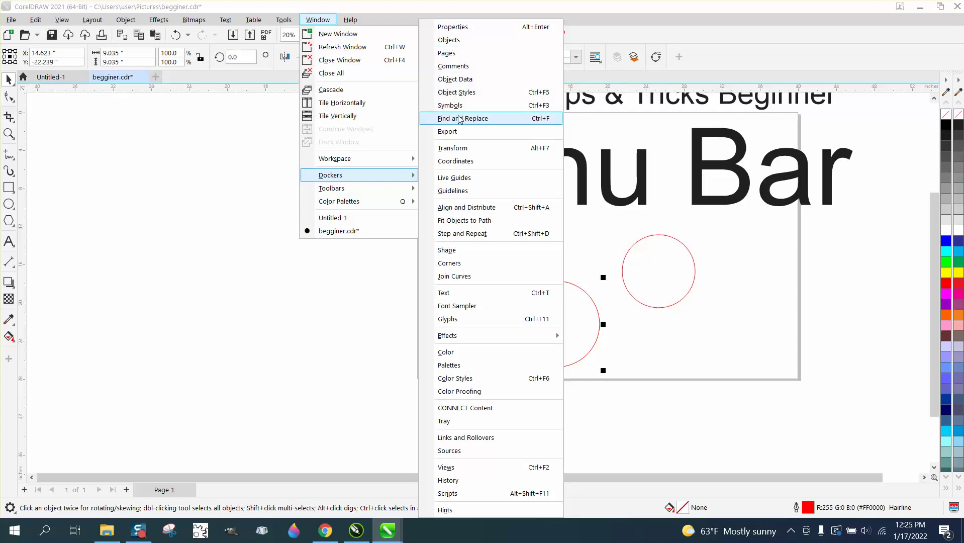
pyautogui.click(86, 21)
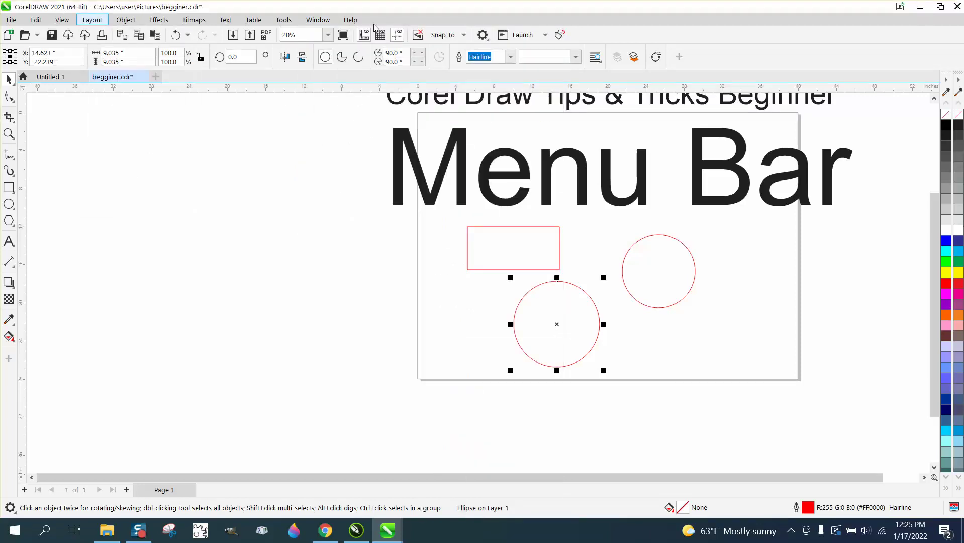
pyautogui.click(318, 21)
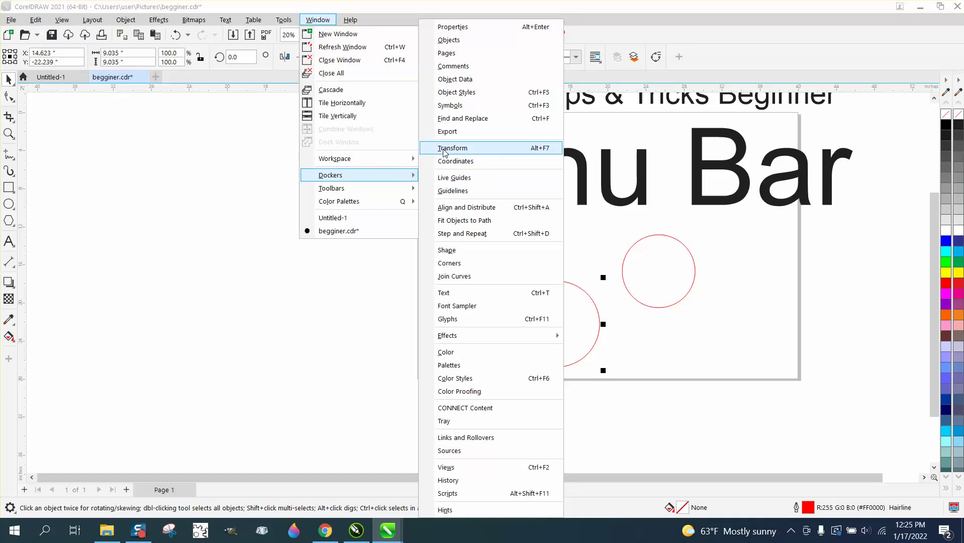
pyautogui.click(445, 148)
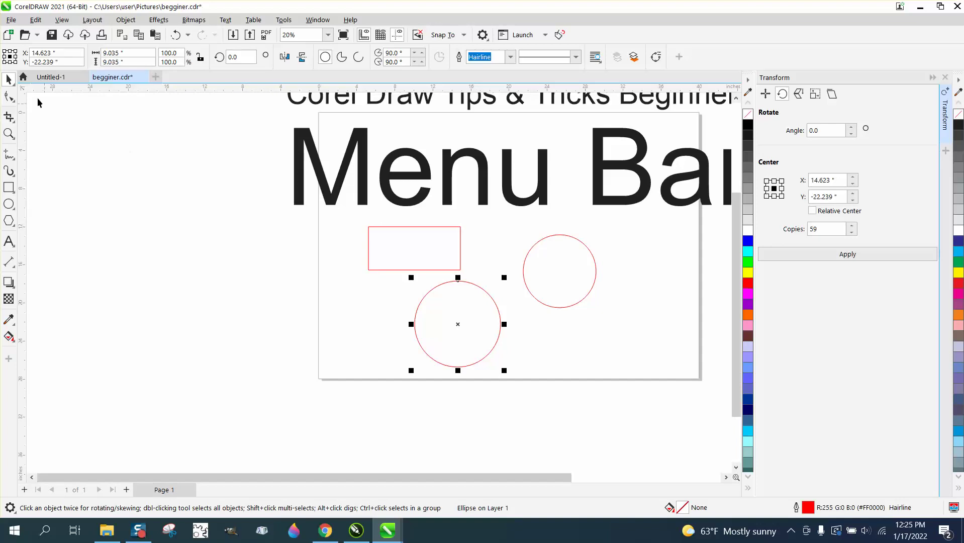
# Delete the rectangle and both circles, then draw a small square on the page.
pyautogui.moveTo(345, 217); pyautogui.dragTo(692, 411)
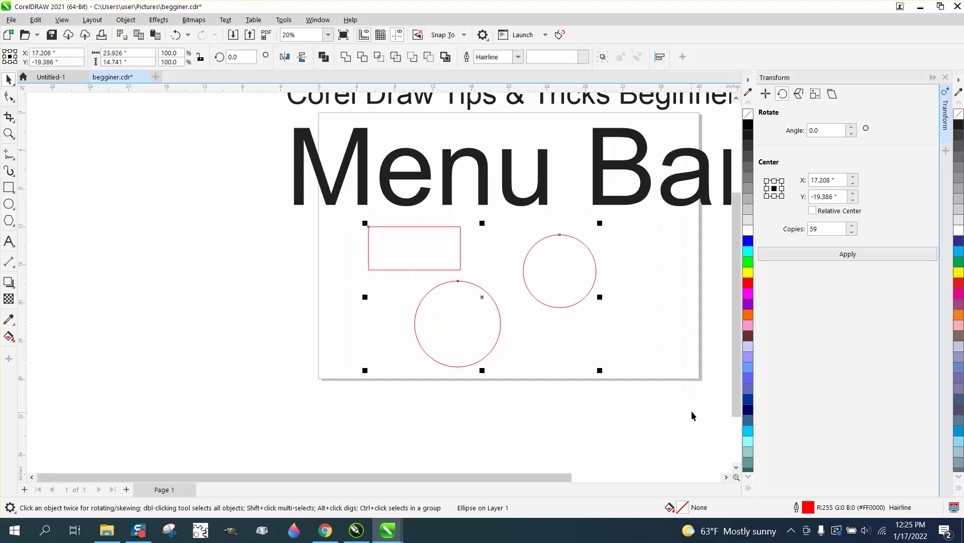
pyautogui.press('Delete')
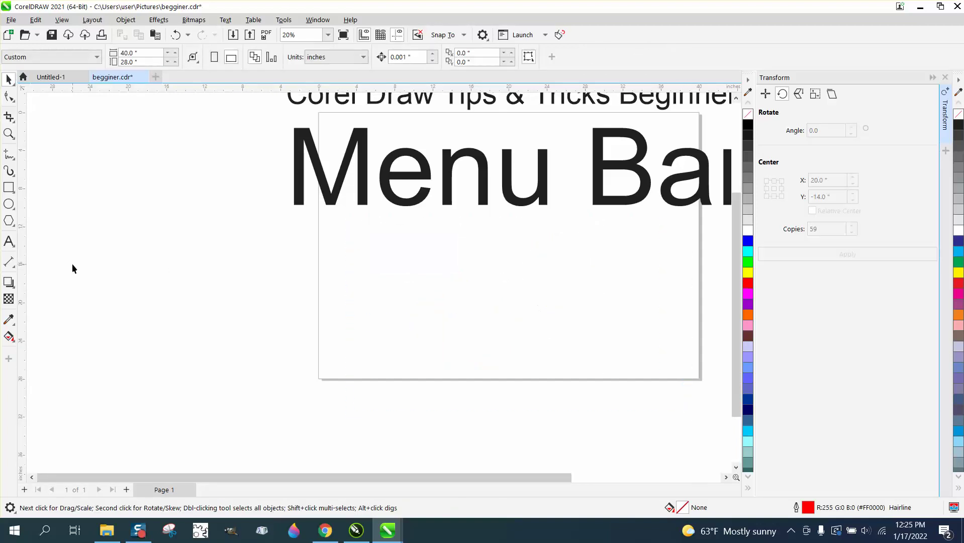
pyautogui.click(9, 187)
pyautogui.moveTo(349, 241); pyautogui.dragTo(394, 285)
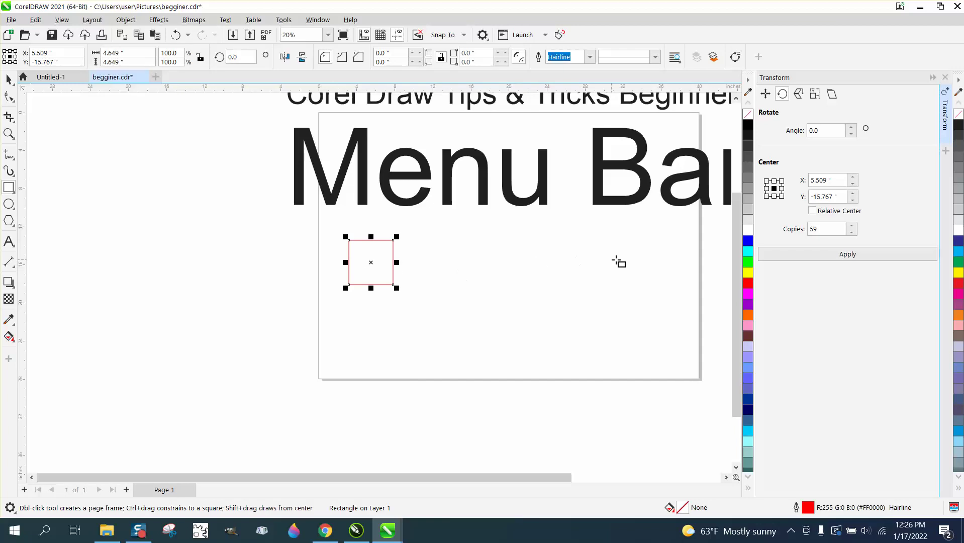
# Duplicate the square with Transform Position: right reference point, 2 copies, vertical -1.
pyautogui.click(767, 95)
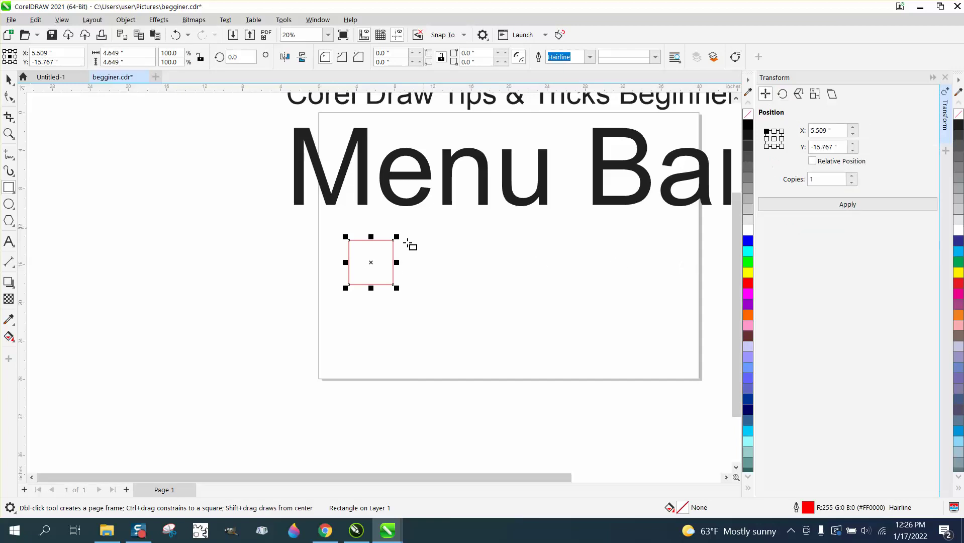
pyautogui.moveTo(373, 266); pyautogui.dragTo(322, 382)
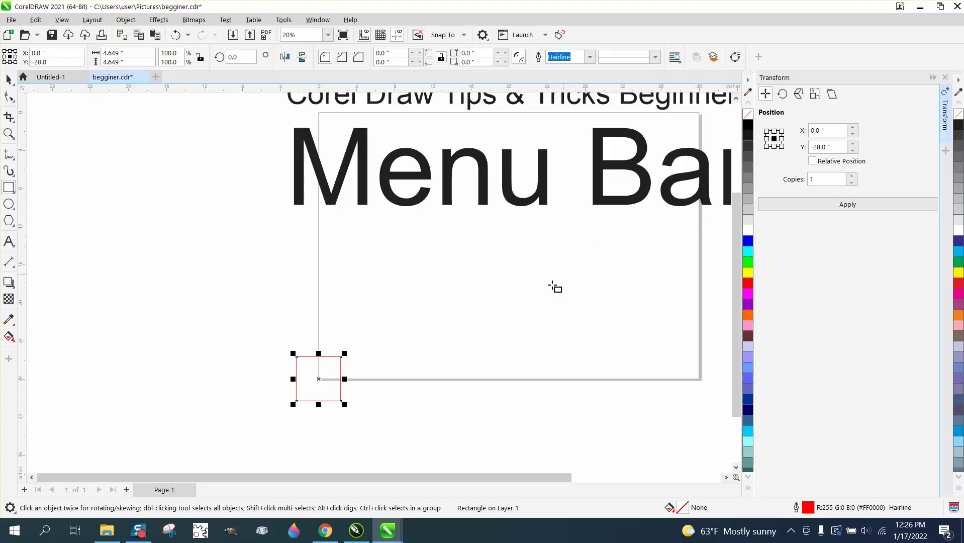
pyautogui.moveTo(319, 378); pyautogui.dragTo(398, 295)
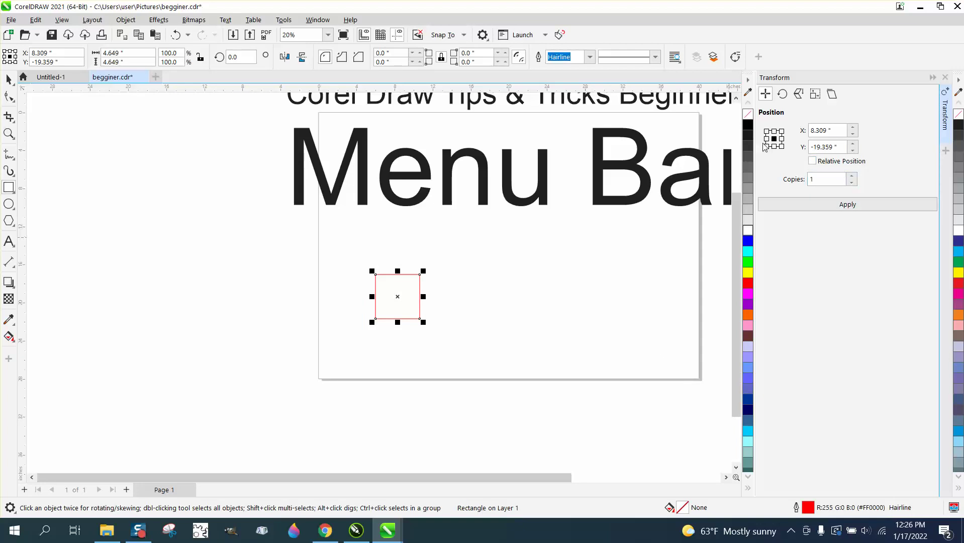
pyautogui.click(782, 138)
pyautogui.click(851, 177)
pyautogui.click(853, 206)
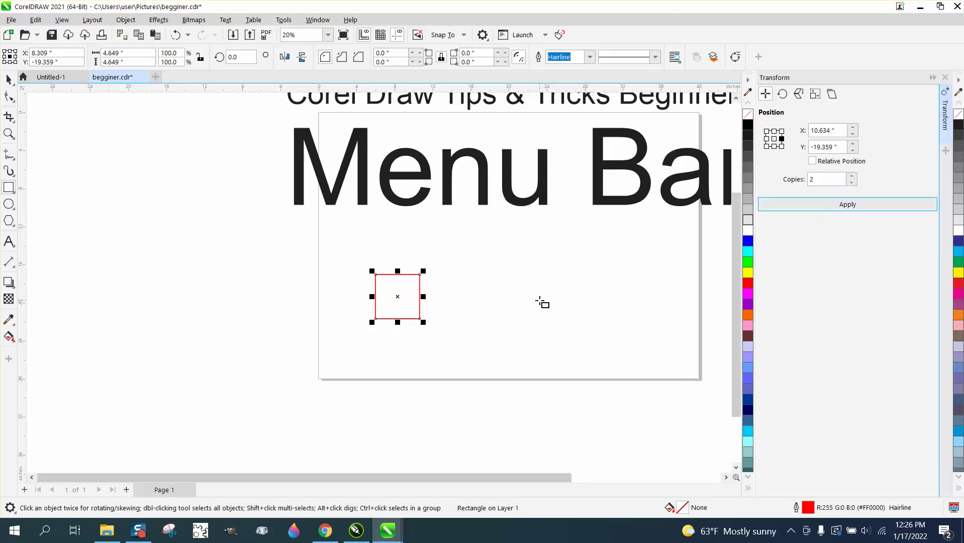
pyautogui.click(856, 210)
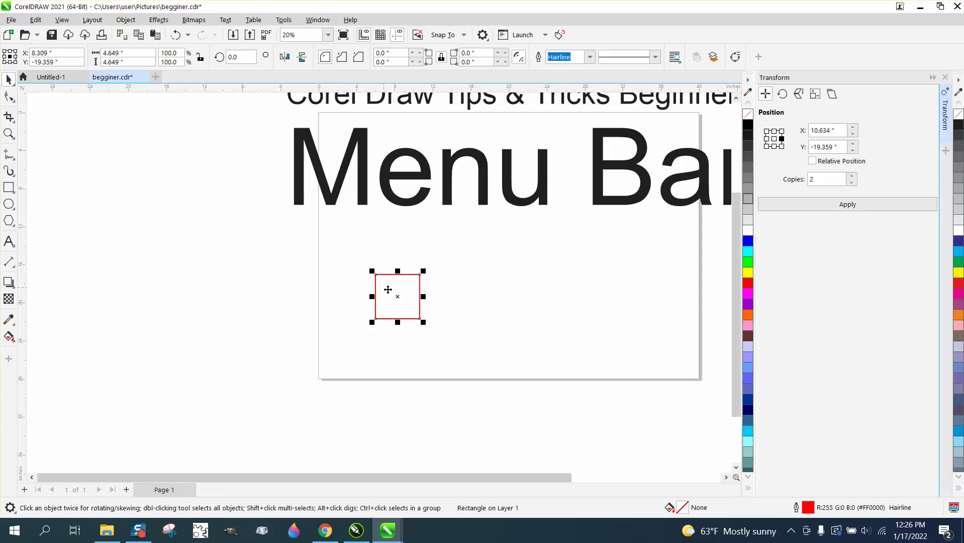
pyautogui.moveTo(411, 297); pyautogui.dragTo(477, 291)
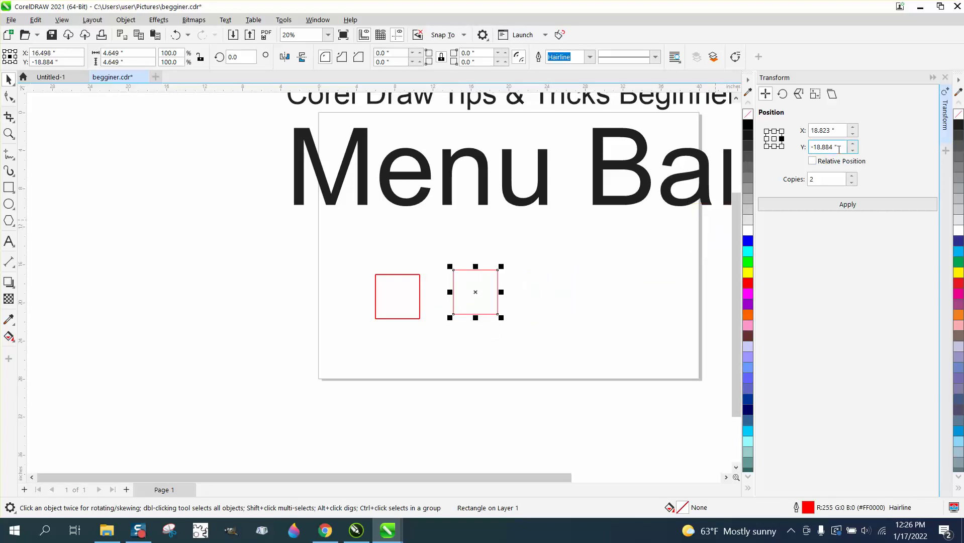
pyautogui.moveTo(844, 147); pyautogui.dragTo(805, 148)
pyautogui.write('-10')
pyautogui.press('Return')
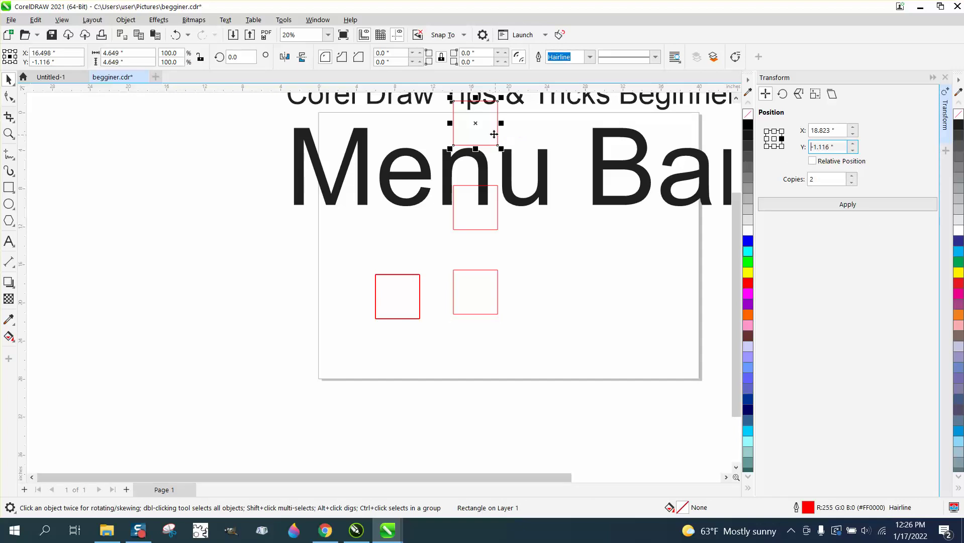
# Delete every red square copy, including the last remaining one.
pyautogui.press('Delete')
pyautogui.click(477, 205)
pyautogui.press('Delete')
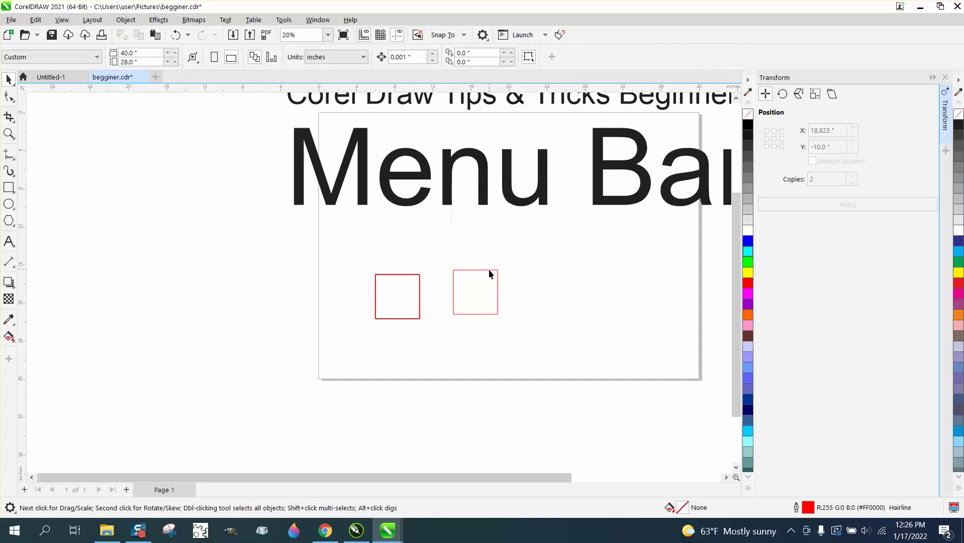
pyautogui.click(490, 271)
pyautogui.press('Delete')
pyautogui.click(419, 283)
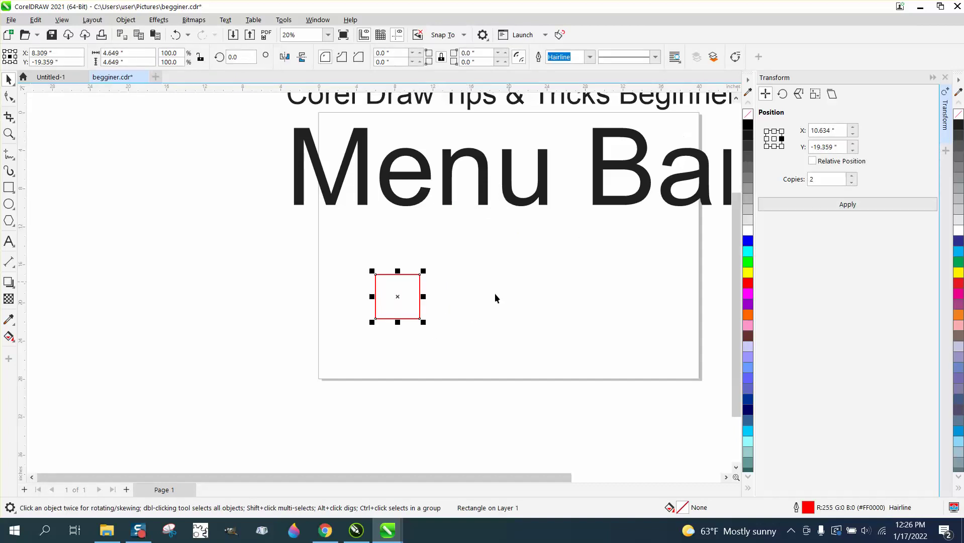
pyautogui.click(400, 212)
pyautogui.click(400, 280)
pyautogui.click(427, 193)
pyautogui.click(398, 275)
pyautogui.press('Delete')
# Move the Menu Bar text below the page and draw a thin ellipse based at page centre.
pyautogui.moveTo(486, 201); pyautogui.dragTo(474, 442)
pyautogui.click(13, 207)
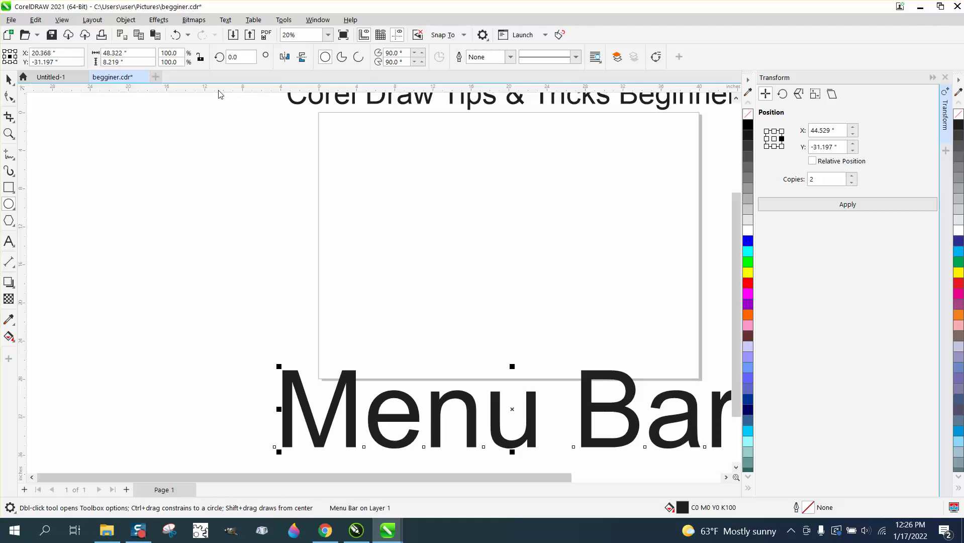
pyautogui.press('Tab')
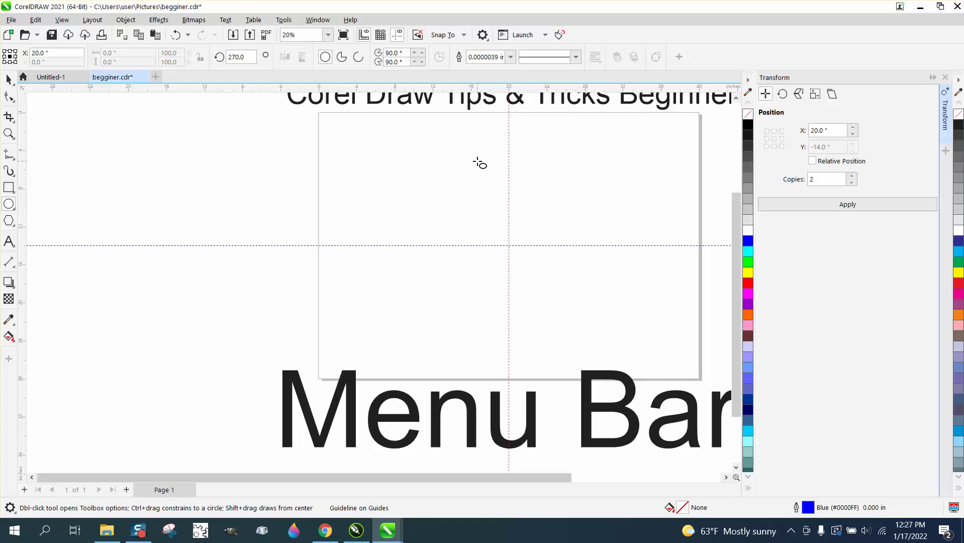
pyautogui.moveTo(477, 162); pyautogui.dragTo(471, 223)
pyautogui.press('p')
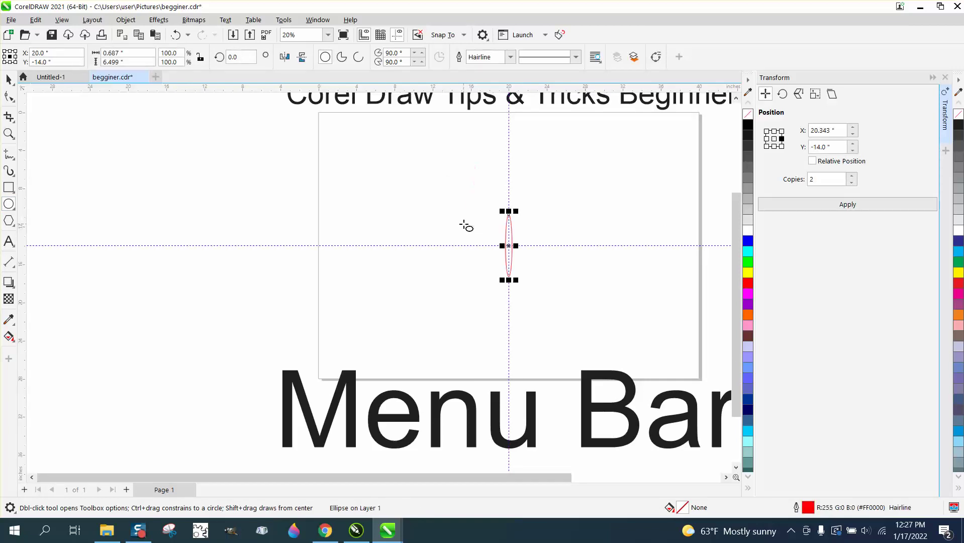
pyautogui.click(9, 79)
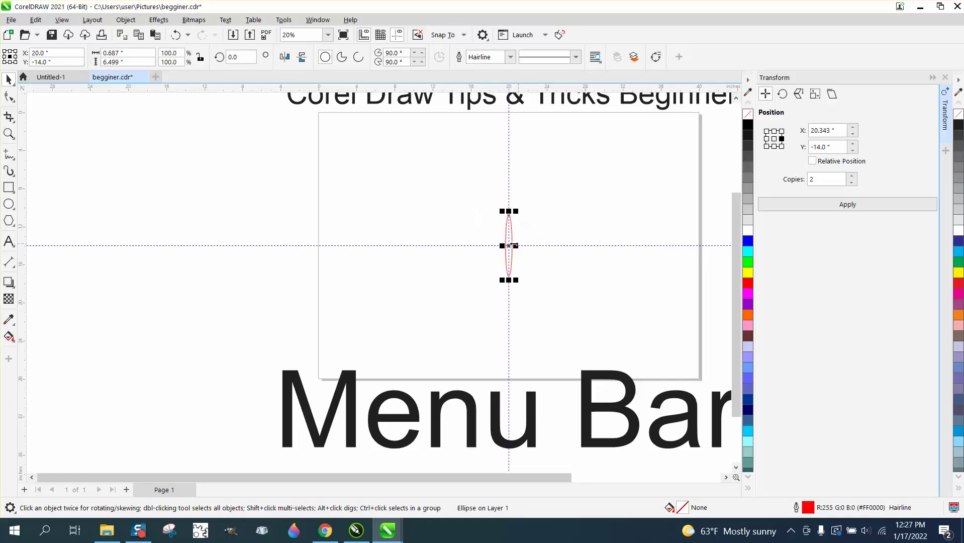
pyautogui.moveTo(507, 246)
pyautogui.mouseDown()
pyautogui.moveTo(508, 207)
pyautogui.moveTo(509, 243)
pyautogui.mouseUp()
# Rotate the ellipse 10° around the page centre with 35 copies into a flower.
pyautogui.click(508, 207)
pyautogui.click(440, 227)
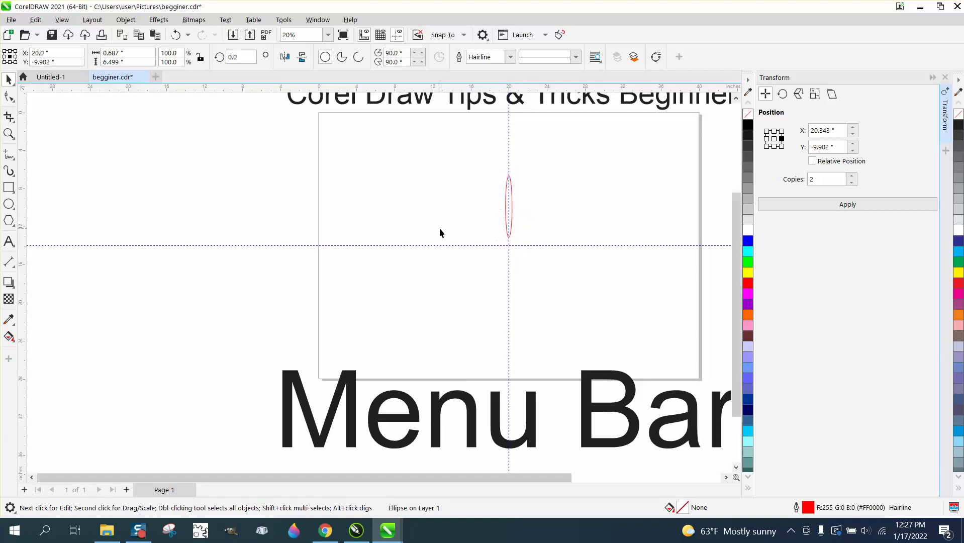
pyautogui.click(509, 206)
pyautogui.click(509, 206)
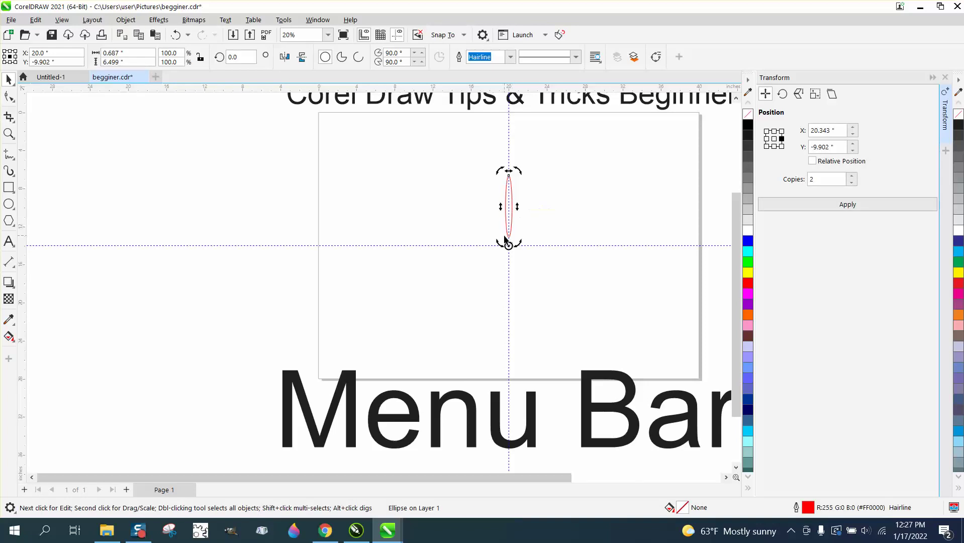
pyautogui.click(783, 139)
pyautogui.click(783, 95)
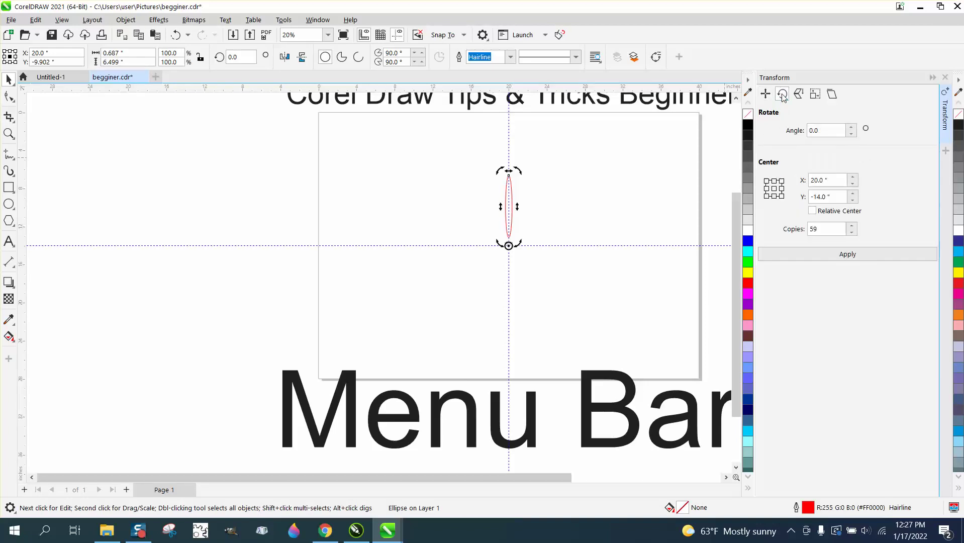
pyautogui.click(812, 130)
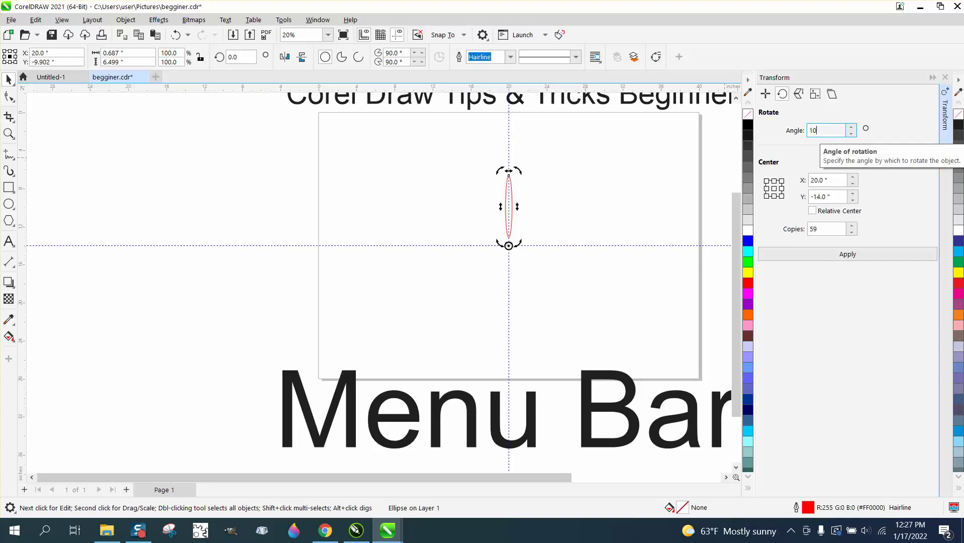
pyautogui.click(828, 228)
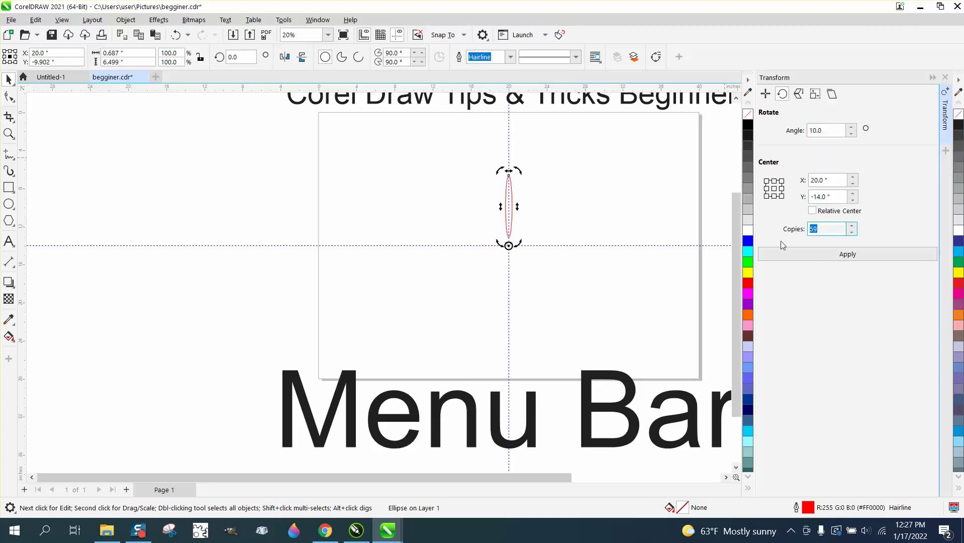
pyautogui.write('3')
pyautogui.click(855, 256)
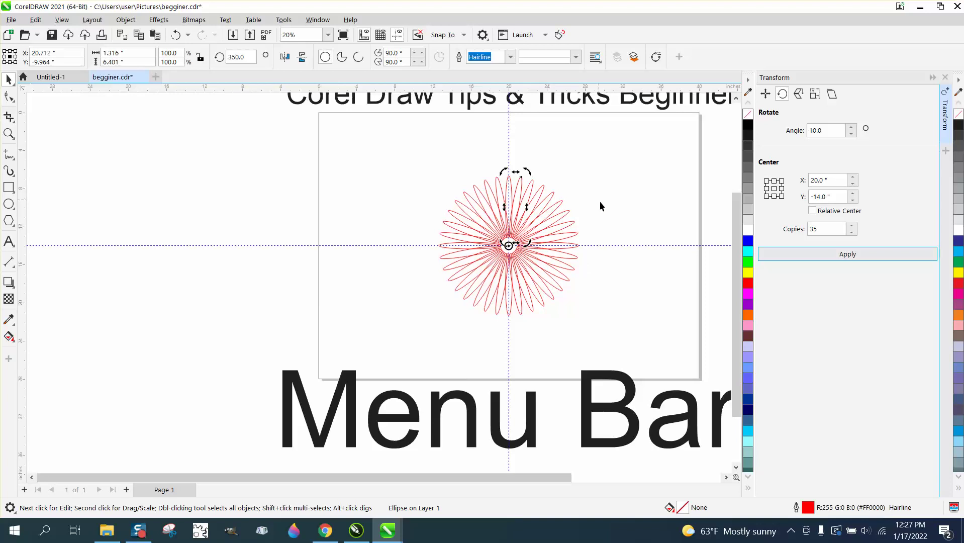
# Undo the flower and reapply the rotation with an angle of 360/11.
pyautogui.click(176, 36)
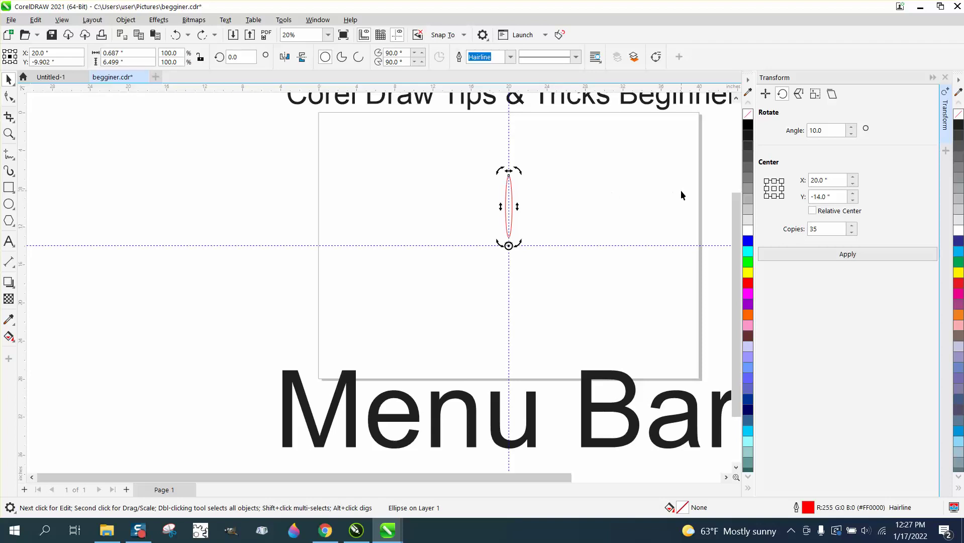
pyautogui.click(830, 130)
pyautogui.moveTo(834, 131); pyautogui.dragTo(803, 131)
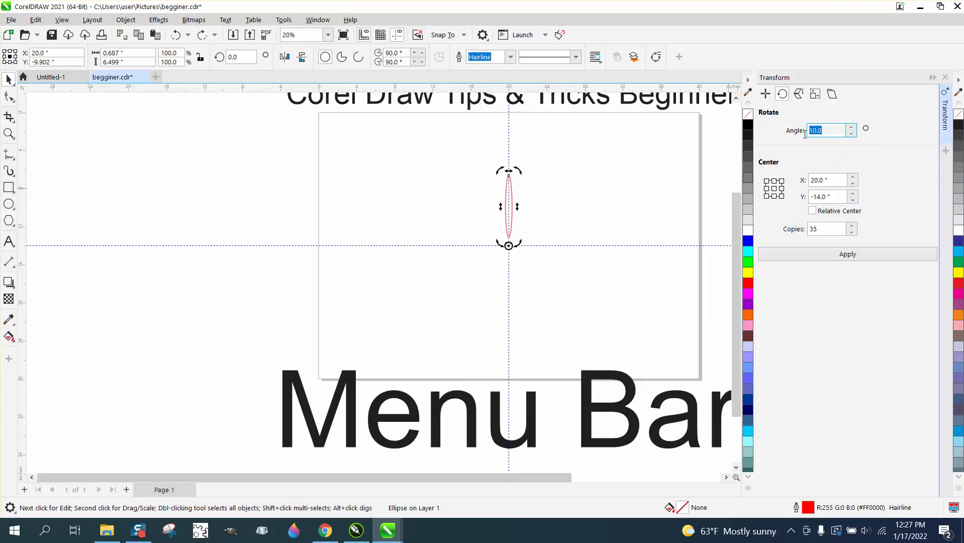
pyautogui.write('360/11')
pyautogui.press('Return')
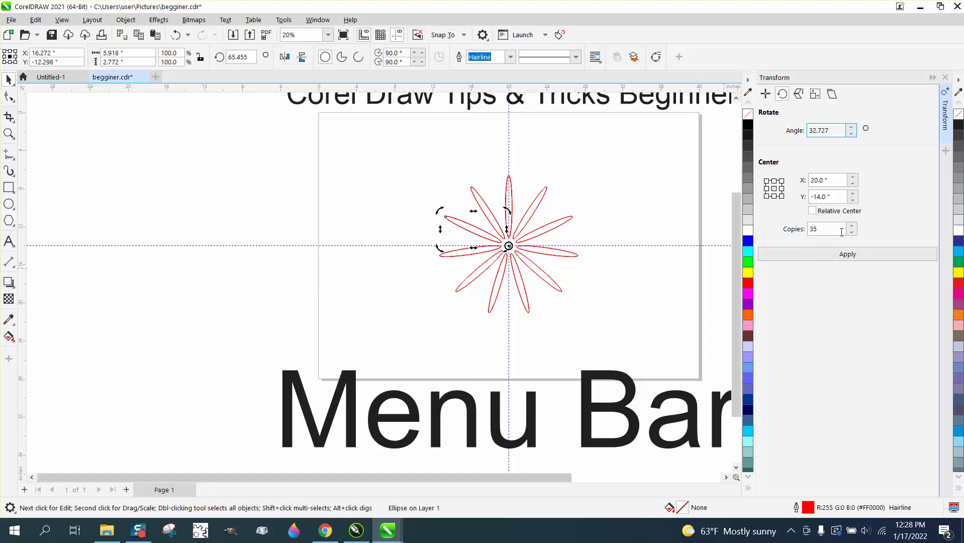
# Select all 36 flower petals, close the stray Calculator, and delete them.
pyautogui.moveTo(399, 162); pyautogui.dragTo(651, 314)
pyautogui.press('XF86Calculator')
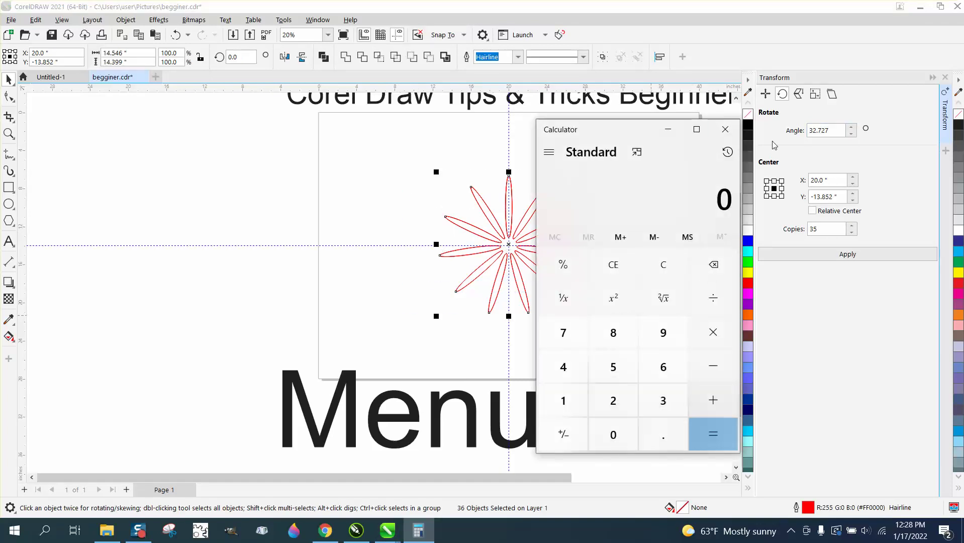
pyautogui.click(725, 129)
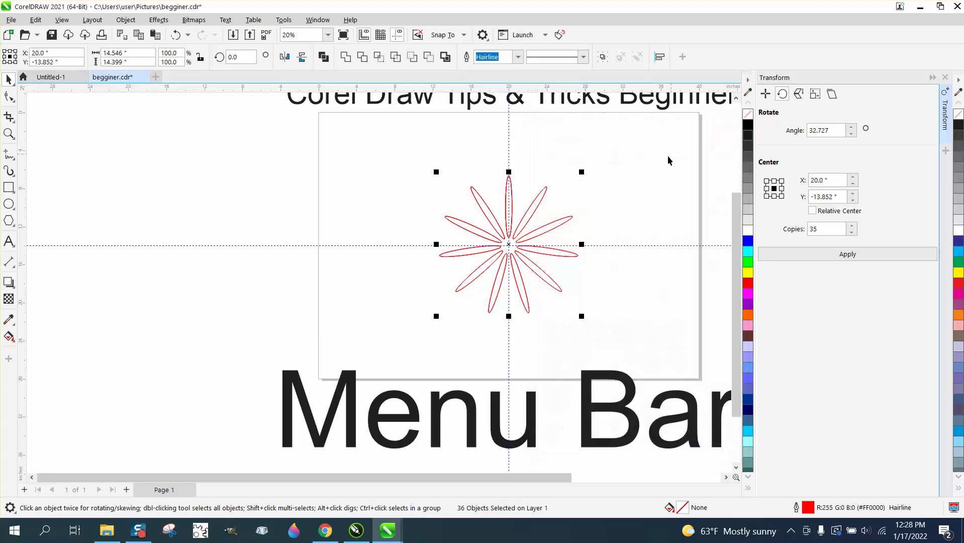
pyautogui.press('Delete')
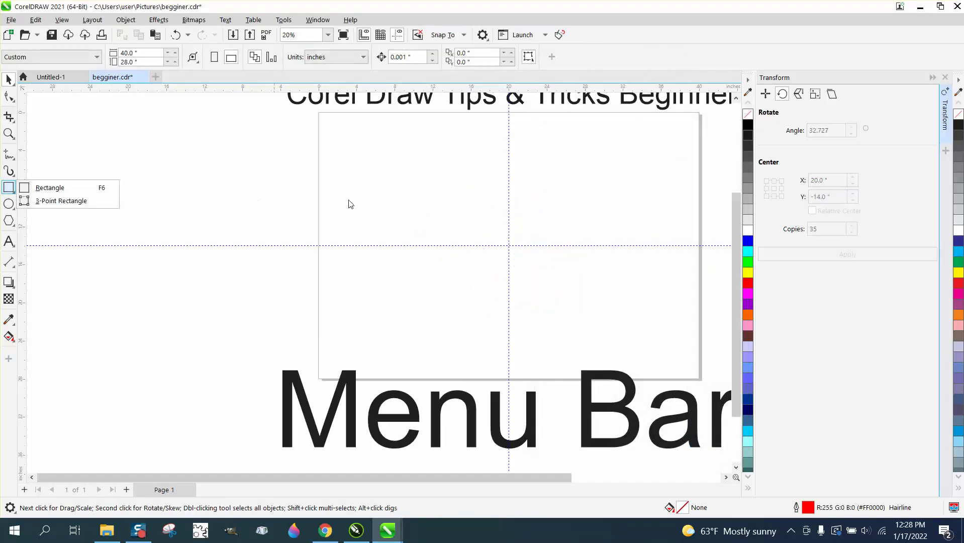
# Draw a red-outlined rectangle just above the page centre.
pyautogui.click(8, 187)
pyautogui.moveTo(397, 199); pyautogui.dragTo(531, 259)
pyautogui.press('space')
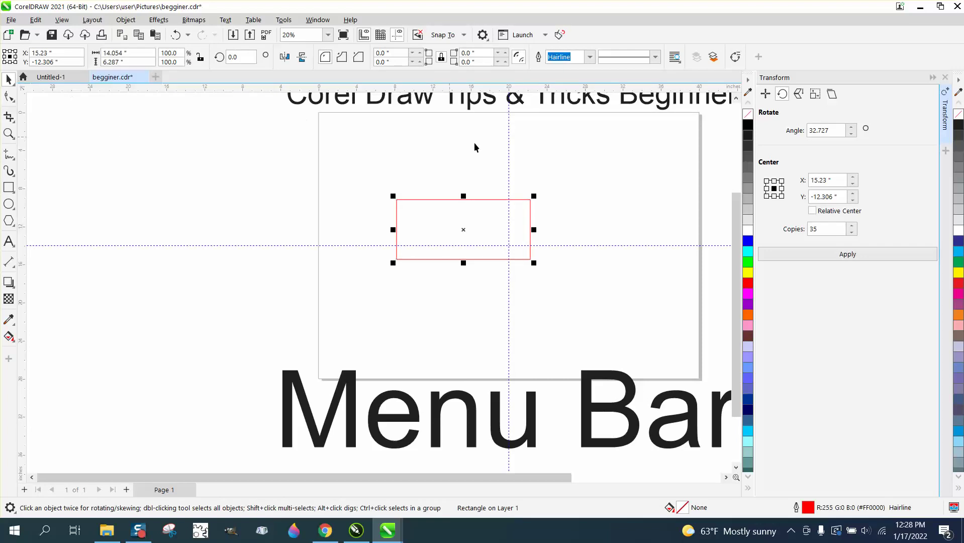
# Scale the rectangle horizontally to 50% using Transform Scale and Mirror.
pyautogui.click(799, 94)
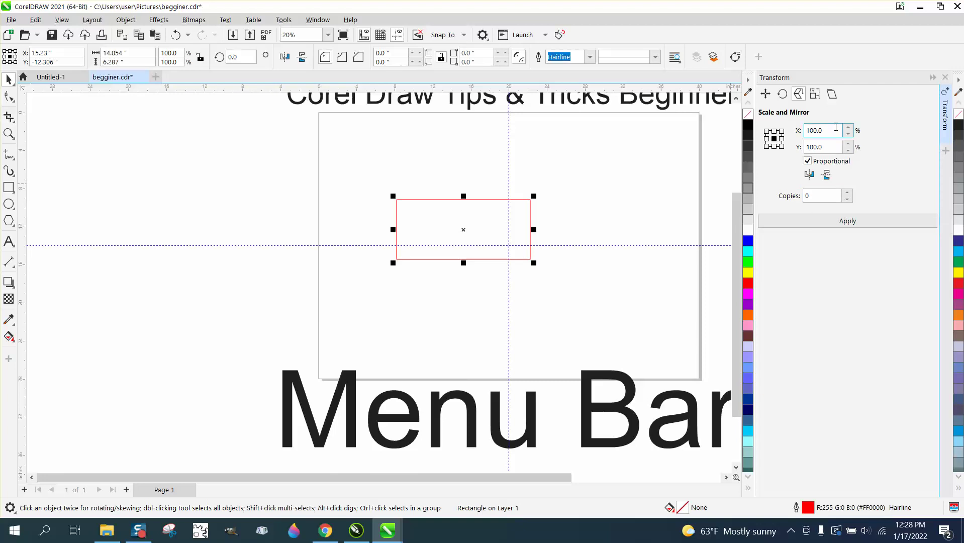
pyautogui.moveTo(827, 130); pyautogui.dragTo(788, 130)
pyautogui.write('50')
pyautogui.press('Return')
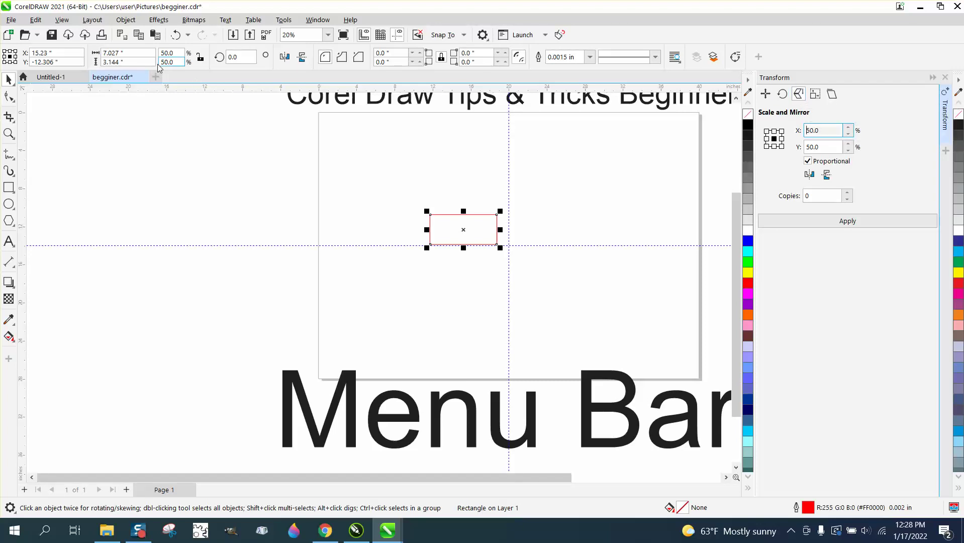
pyautogui.click(815, 94)
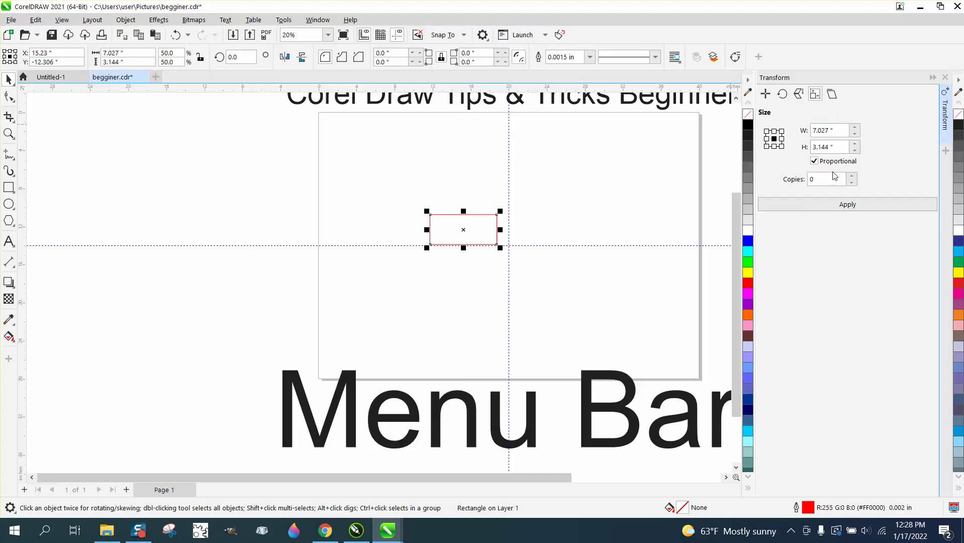
# Skew the rectangle horizontally by 2° and zoom in on it.
pyautogui.click(833, 95)
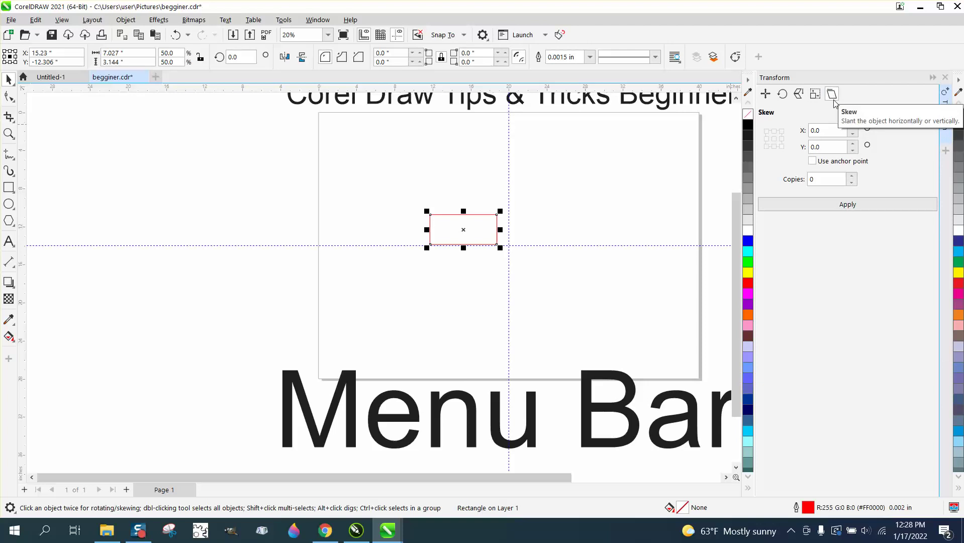
pyautogui.click(834, 131)
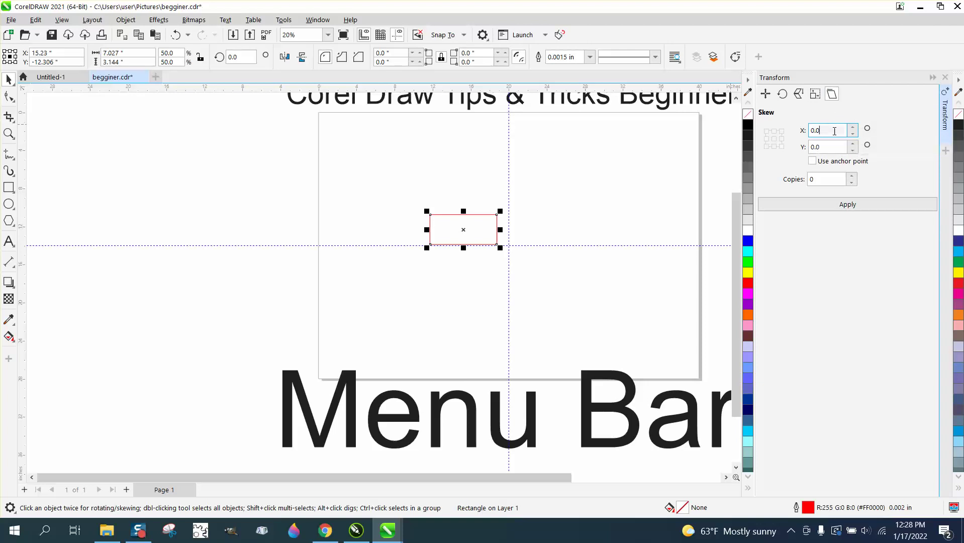
pyautogui.write('2')
pyautogui.click(859, 207)
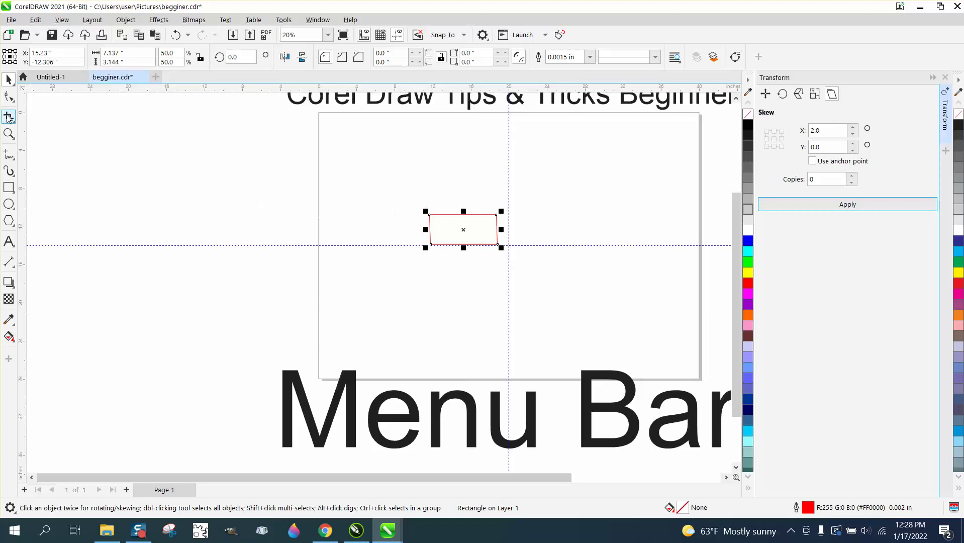
pyautogui.click(12, 137)
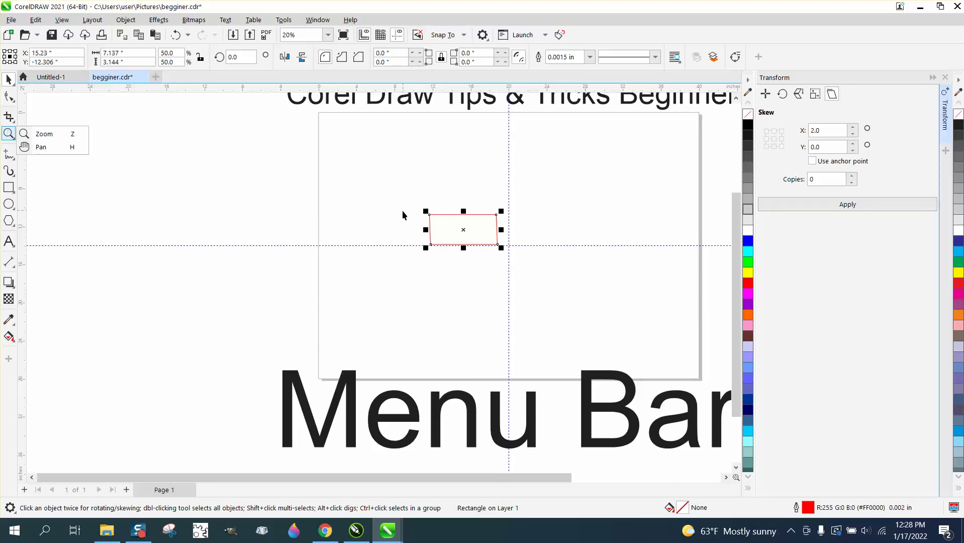
pyautogui.click(45, 134)
pyautogui.moveTo(427, 200); pyautogui.dragTo(578, 285)
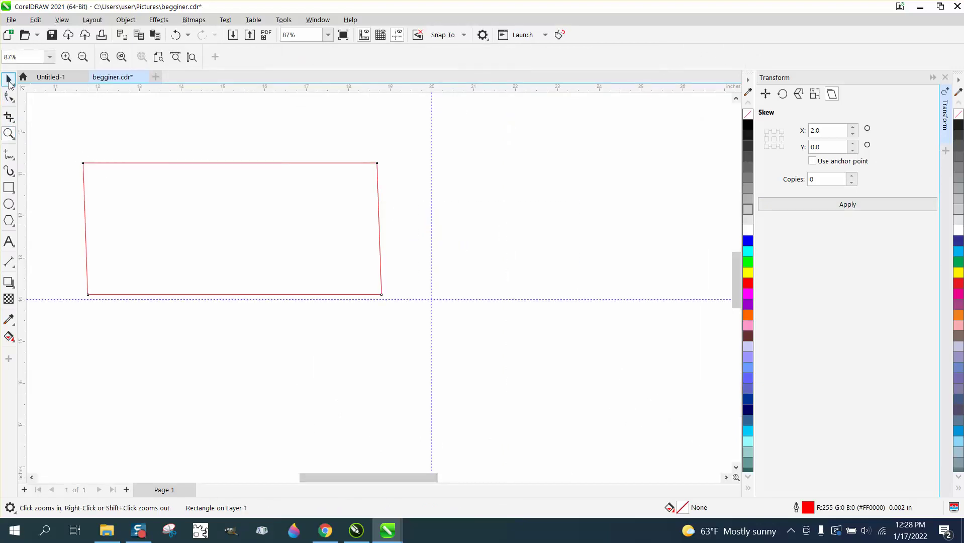
pyautogui.click(9, 79)
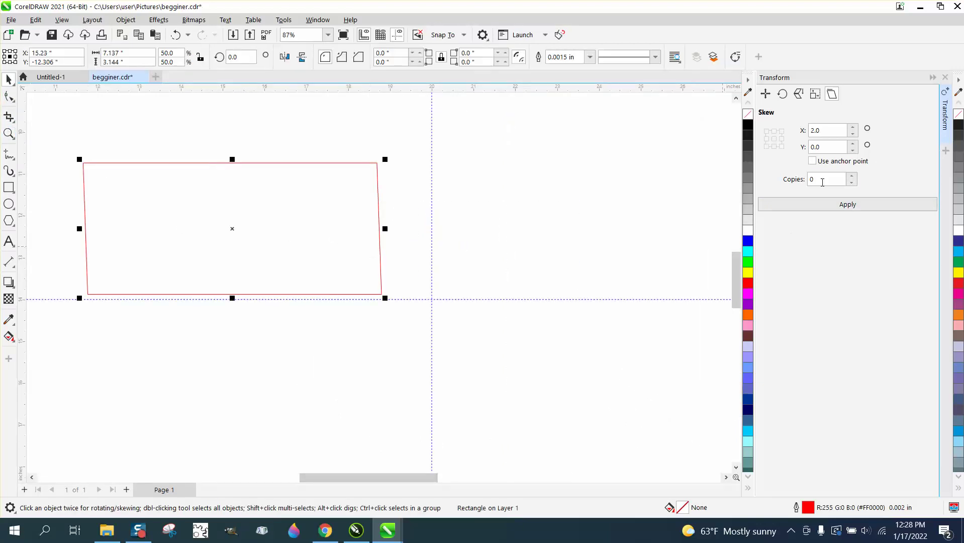
# Re-skew it horizontally at 10°, -10° and -25°, then delete the parallelogram.
pyautogui.doubleClick(812, 129)
pyautogui.write('10')
pyautogui.click(830, 206)
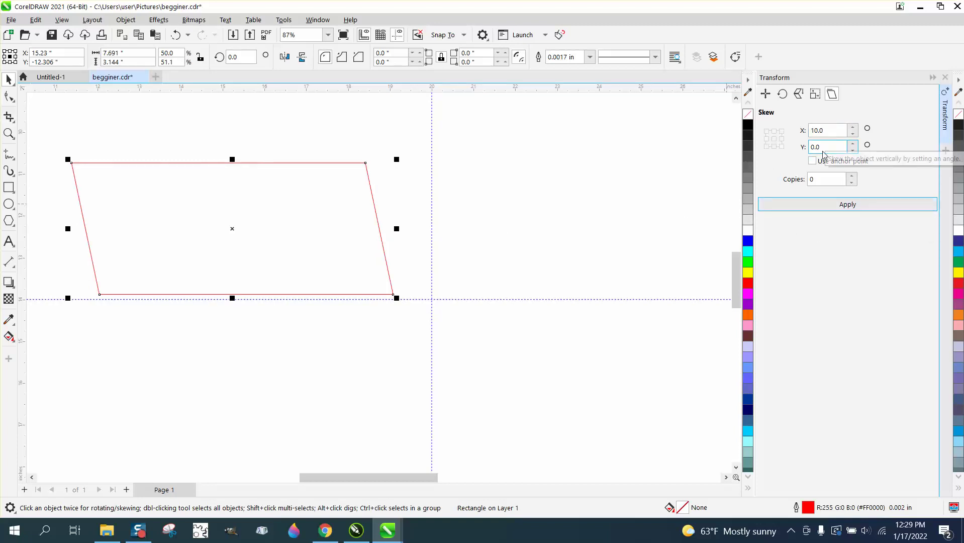
pyautogui.doubleClick(824, 131)
pyautogui.write('-')
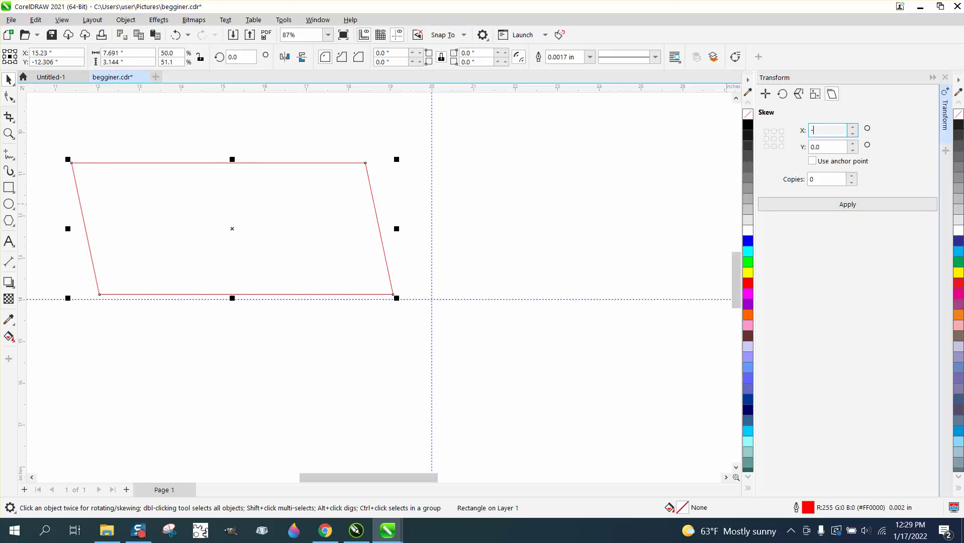
pyautogui.press('Return')
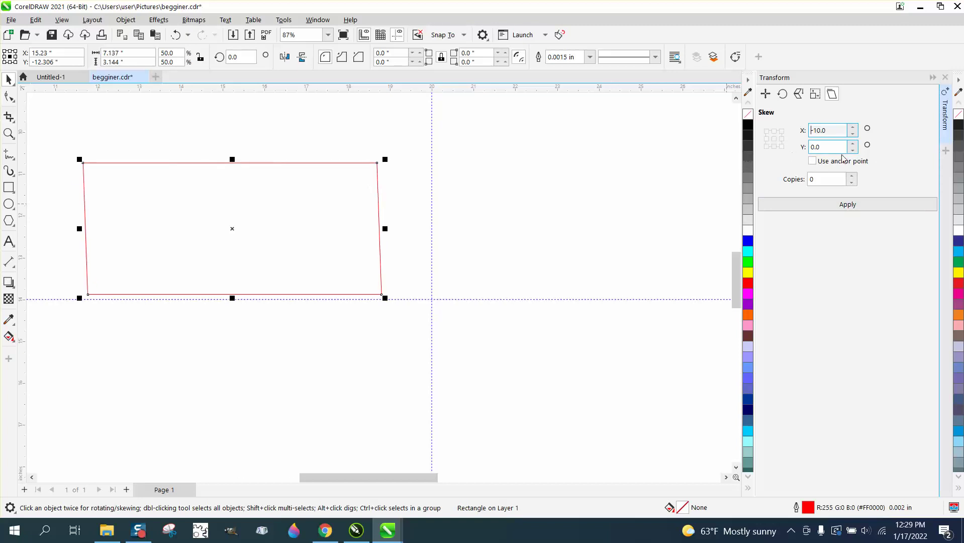
pyautogui.moveTo(835, 131); pyautogui.dragTo(800, 133)
pyautogui.write('-25')
pyautogui.press('Return')
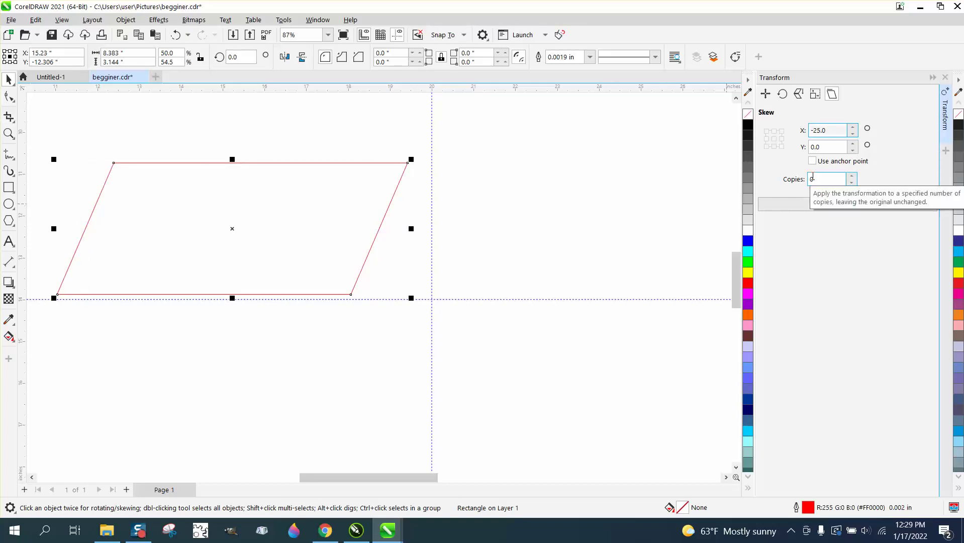
pyautogui.click(9, 79)
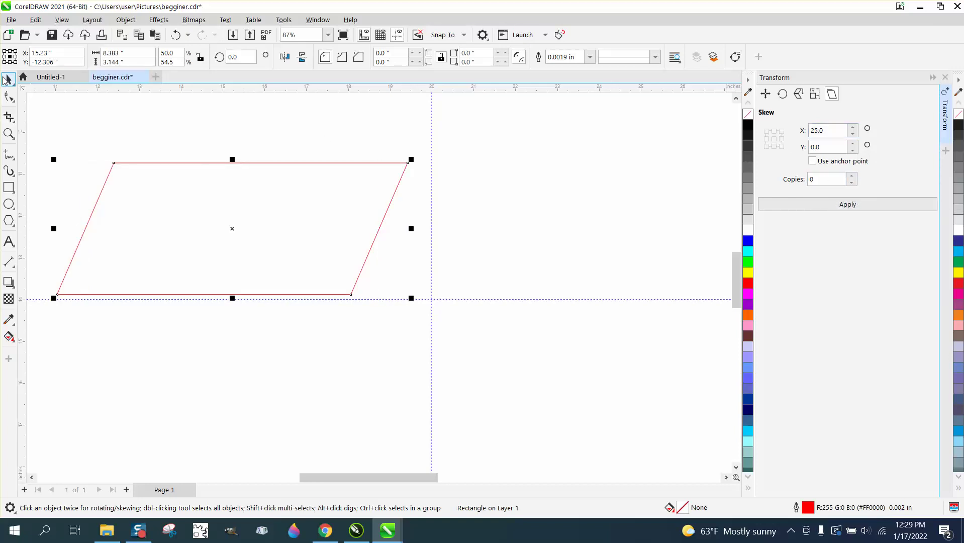
pyautogui.press('Delete')
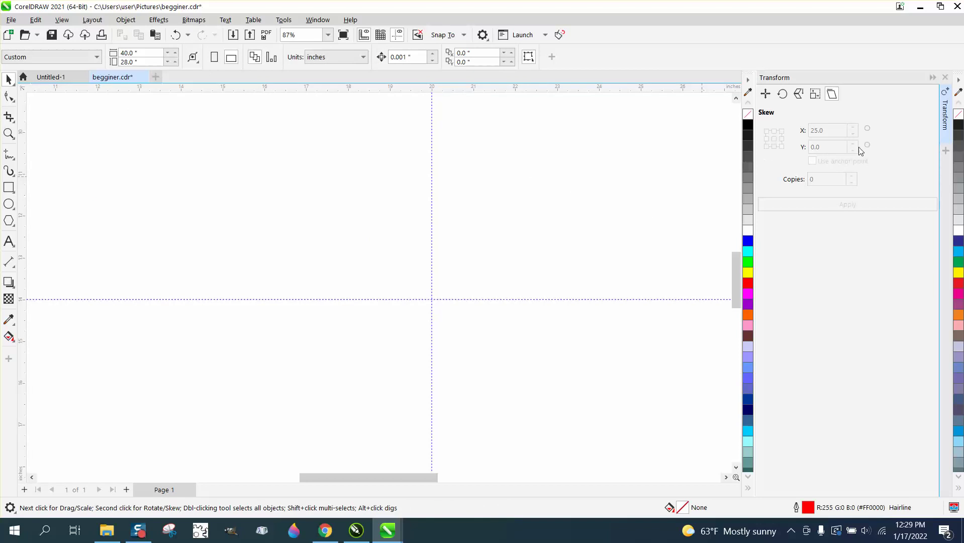
# Close the Transform docker, open Window > Dockers > Coordinates briefly, then close it.
pyautogui.click(945, 77)
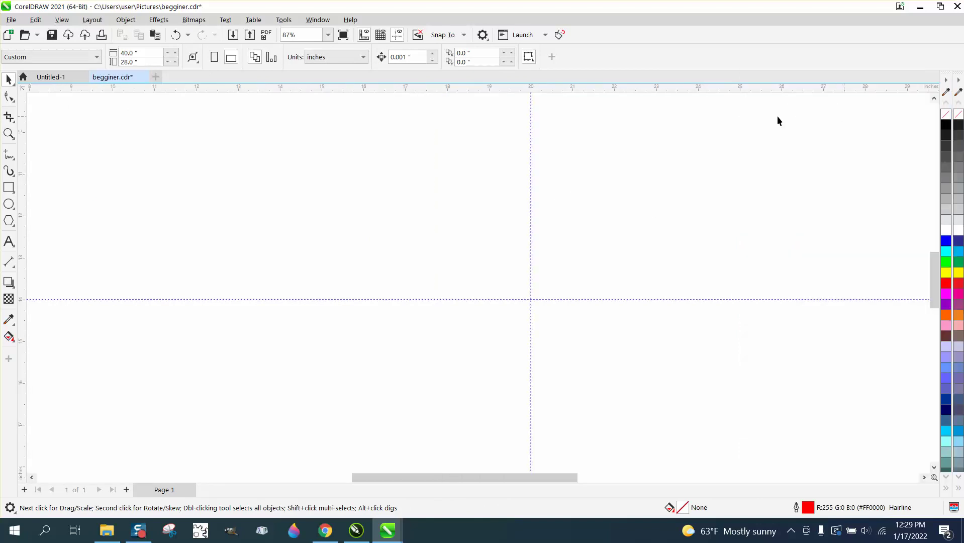
pyautogui.click(319, 21)
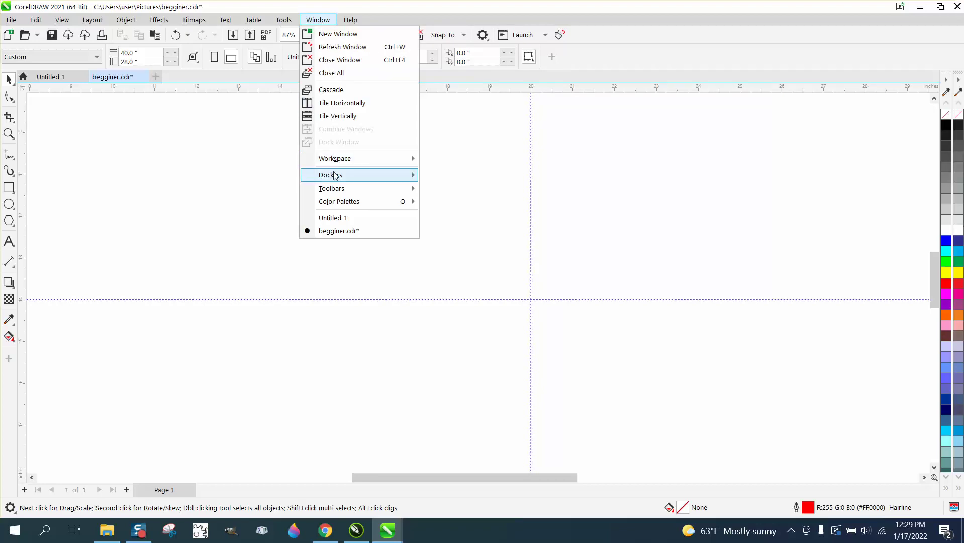
pyautogui.moveTo(336, 175)
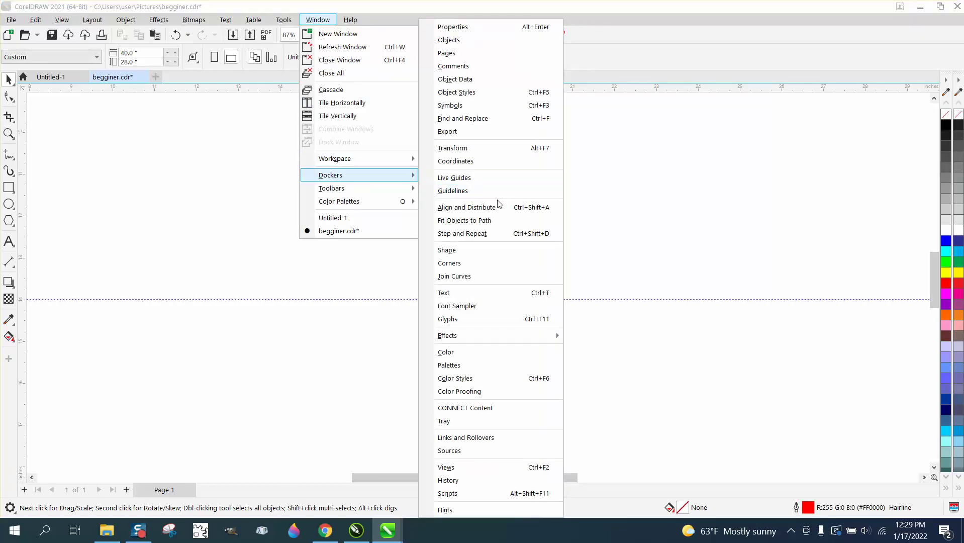
pyautogui.click(467, 162)
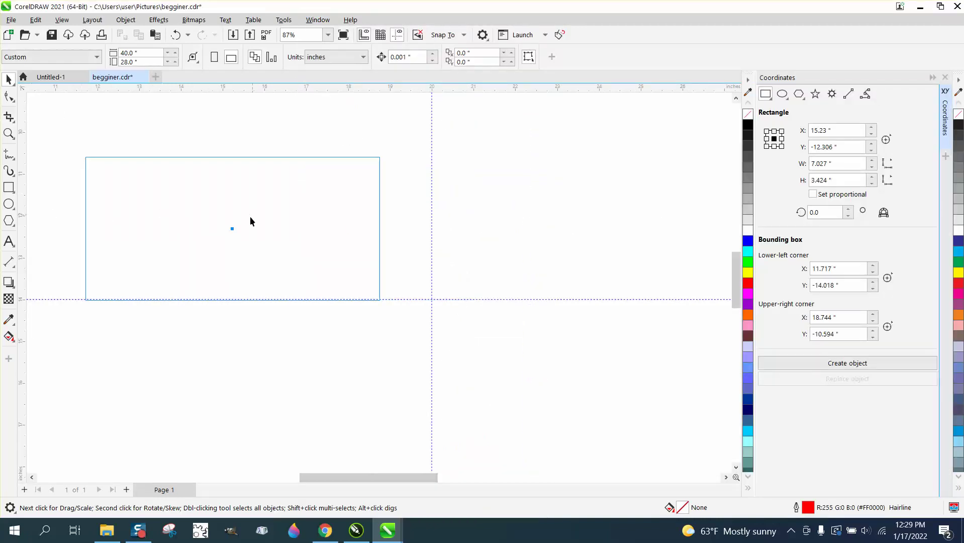
pyautogui.moveTo(232, 230); pyautogui.dragTo(285, 226)
pyautogui.scroll(-3, 347, 260)
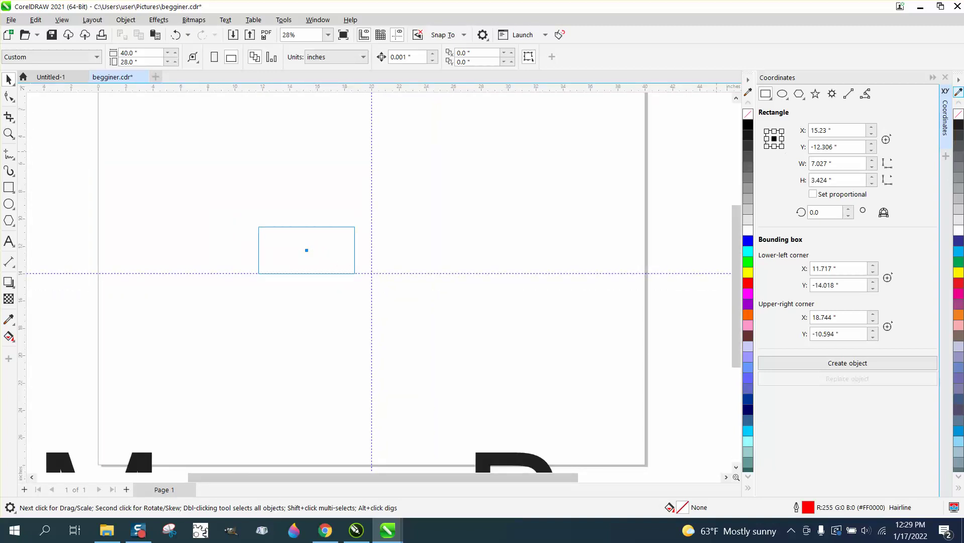
pyautogui.click(945, 77)
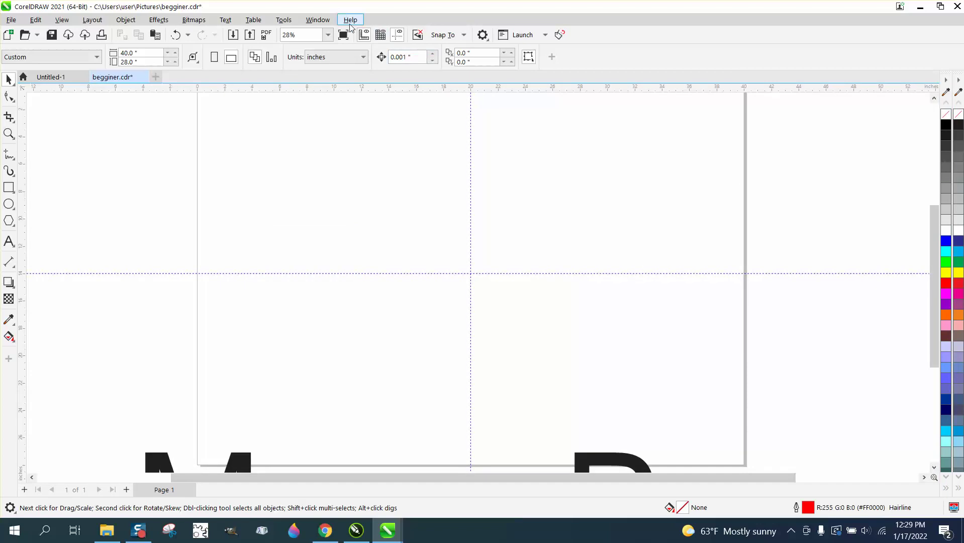
# Open the Align and Distribute docker and draw a rectangle with two copies below it.
pyautogui.click(323, 21)
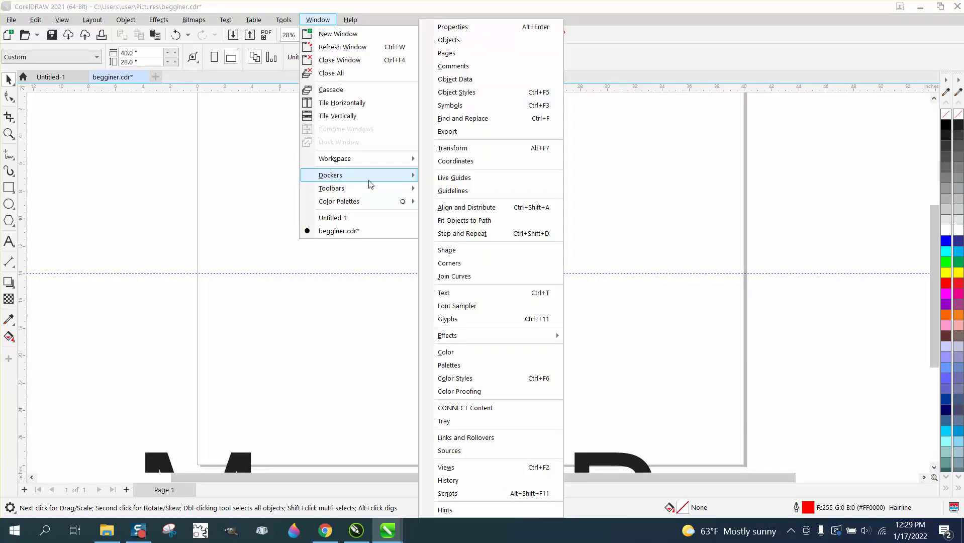
pyautogui.click(458, 208)
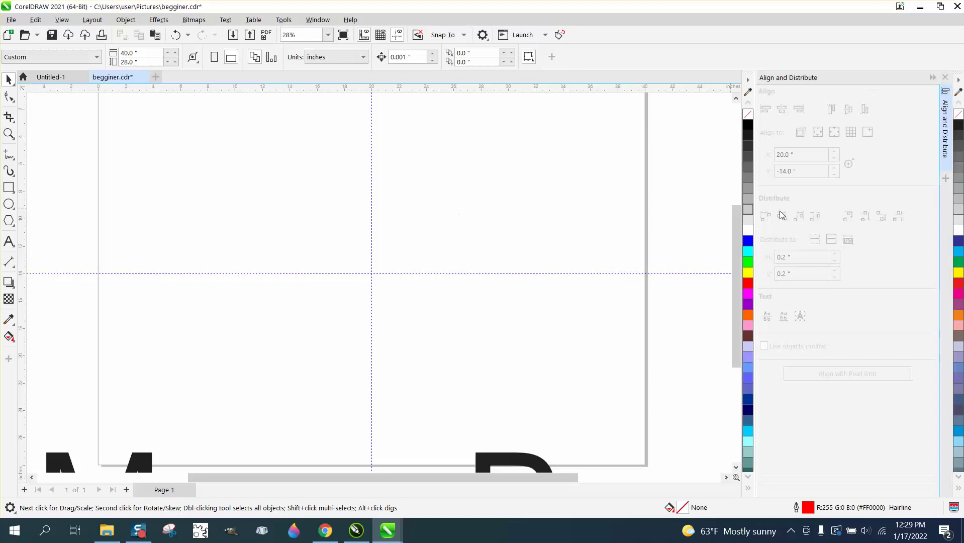
pyautogui.click(9, 187)
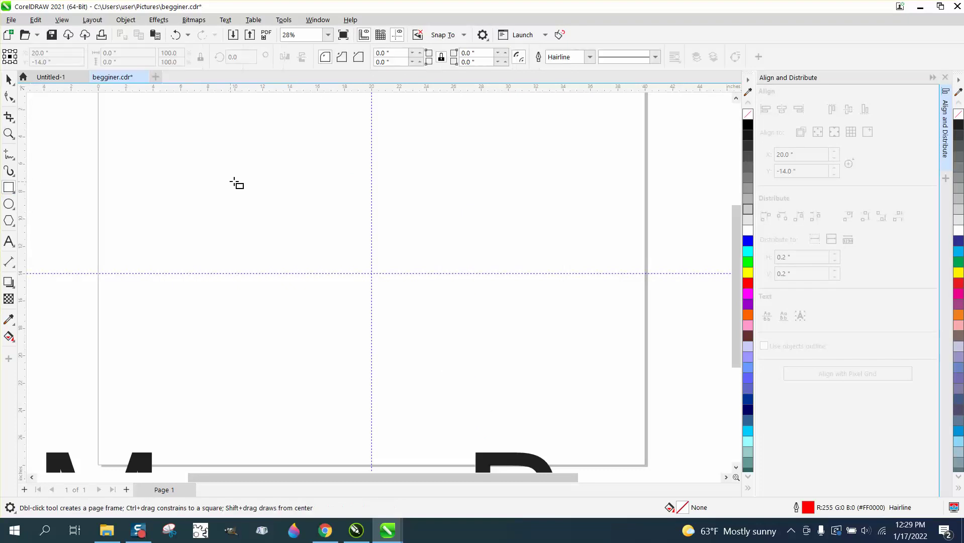
pyautogui.moveTo(245, 179); pyautogui.dragTo(335, 240)
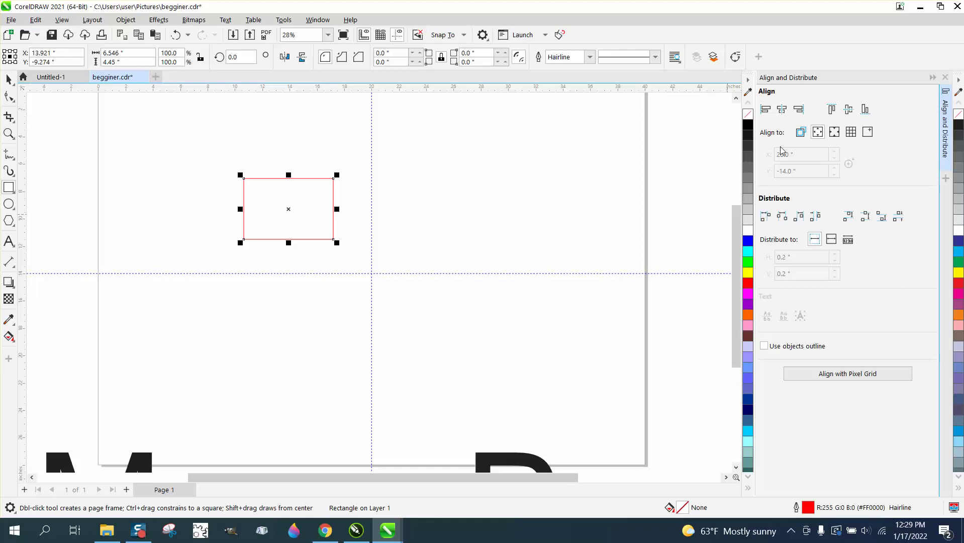
pyautogui.click(8, 79)
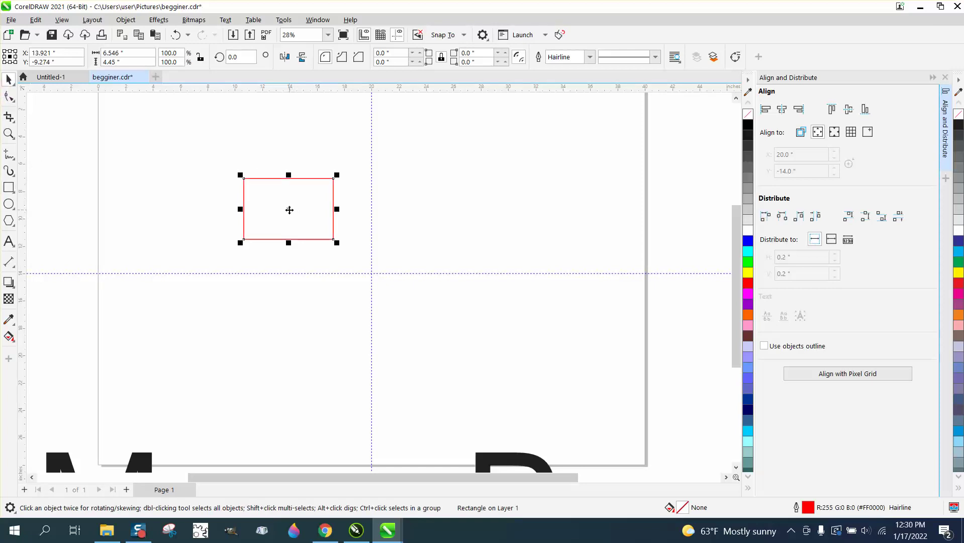
pyautogui.moveTo(289, 209); pyautogui.dragTo(297, 294)
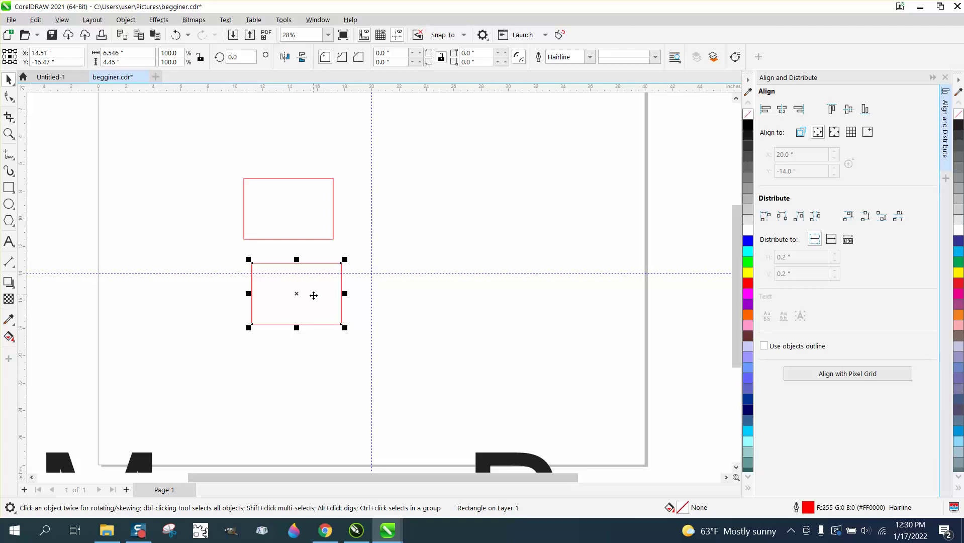
pyautogui.moveTo(314, 296); pyautogui.dragTo(283, 364)
# Align the three rectangles' left edges to the selection, then their right edges.
pyautogui.moveTo(211, 167); pyautogui.dragTo(405, 402)
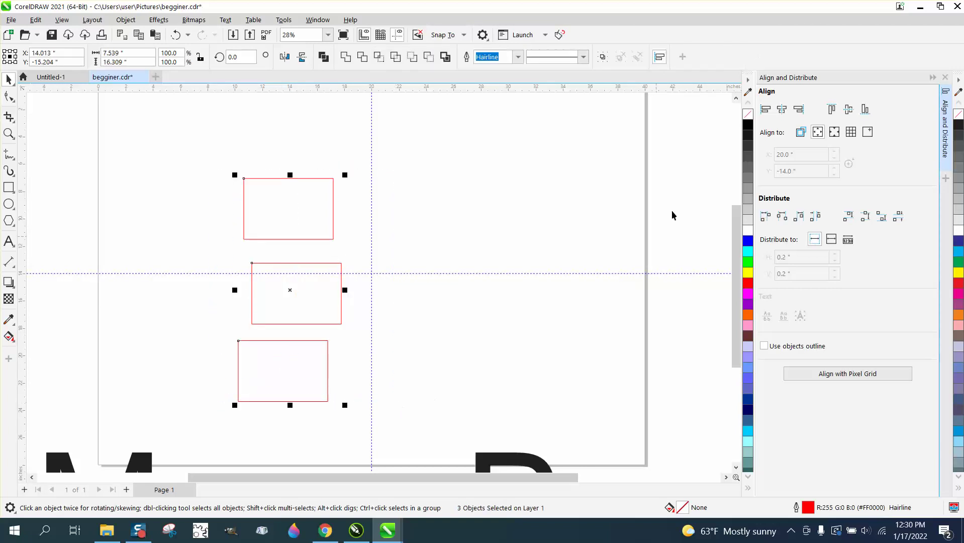
pyautogui.click(767, 110)
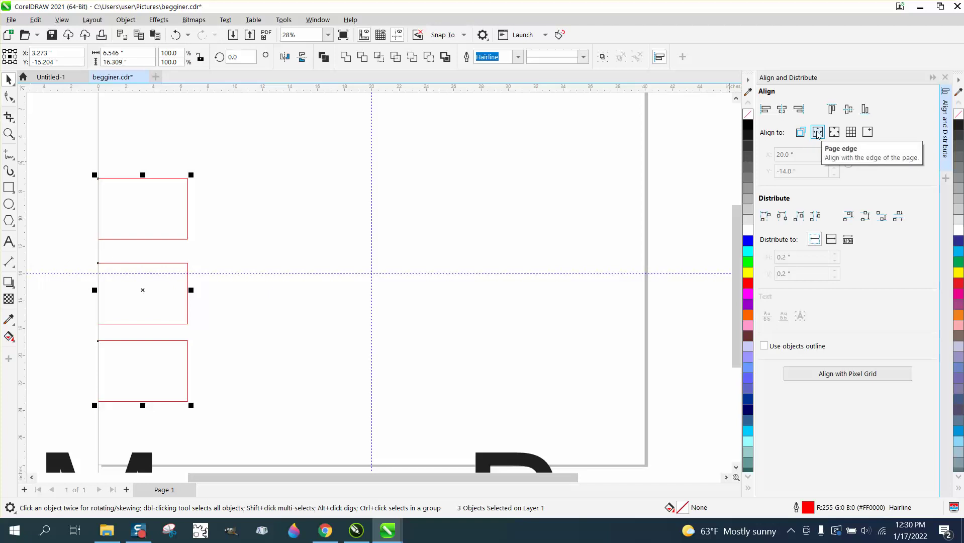
pyautogui.click(801, 132)
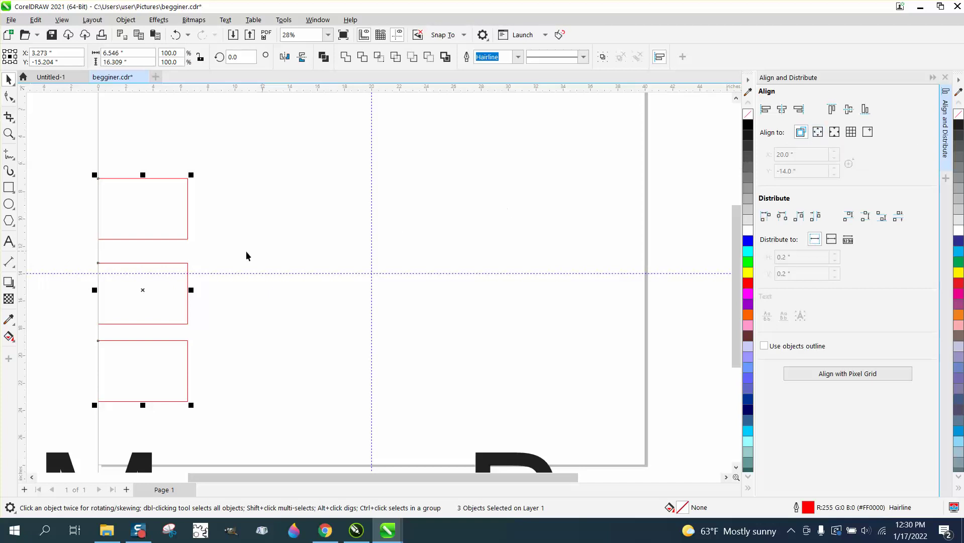
pyautogui.click(183, 230)
pyautogui.moveTo(187, 213); pyautogui.dragTo(214, 216)
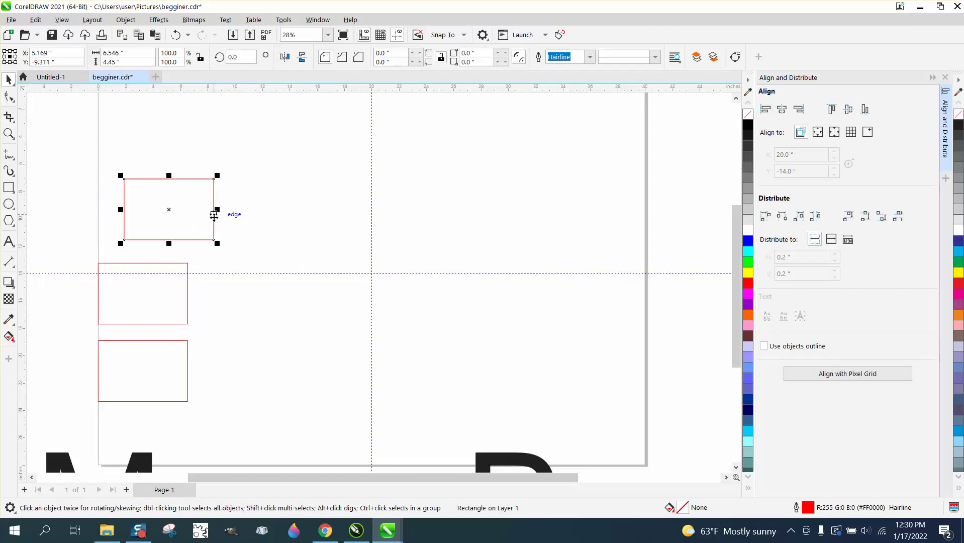
pyautogui.moveTo(59, 163); pyautogui.dragTo(359, 410)
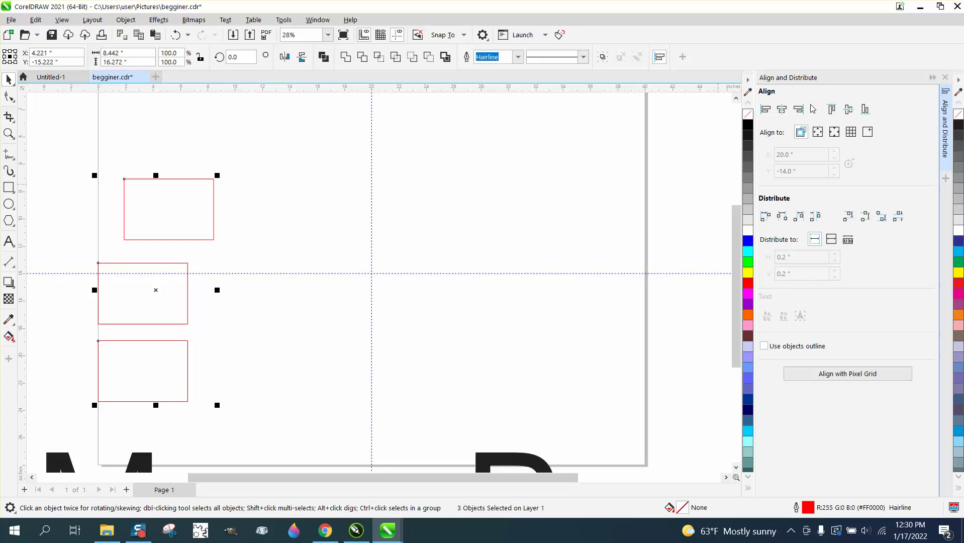
pyautogui.click(799, 109)
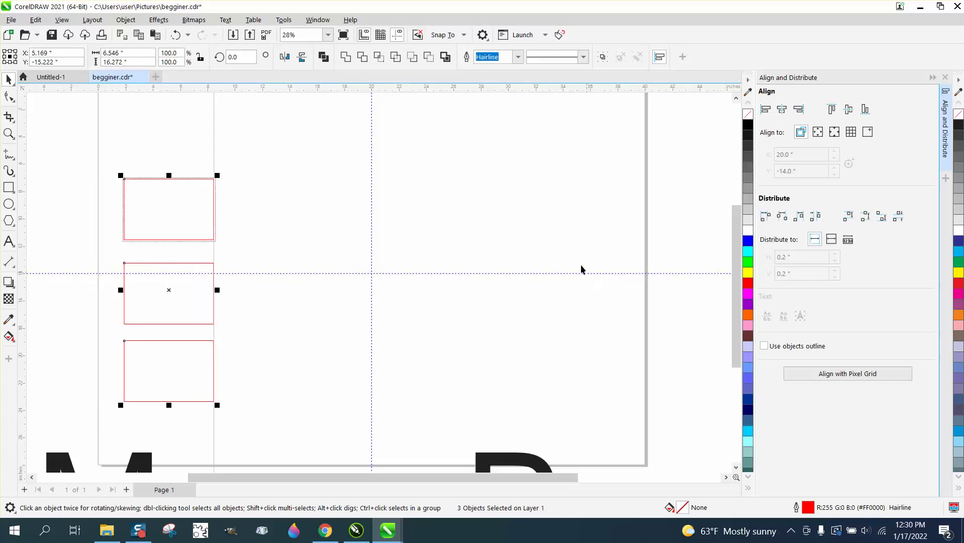
# Delete all three test rectangles.
pyautogui.scroll(-2, 739, 274)
pyautogui.scroll(5, 739, 277)
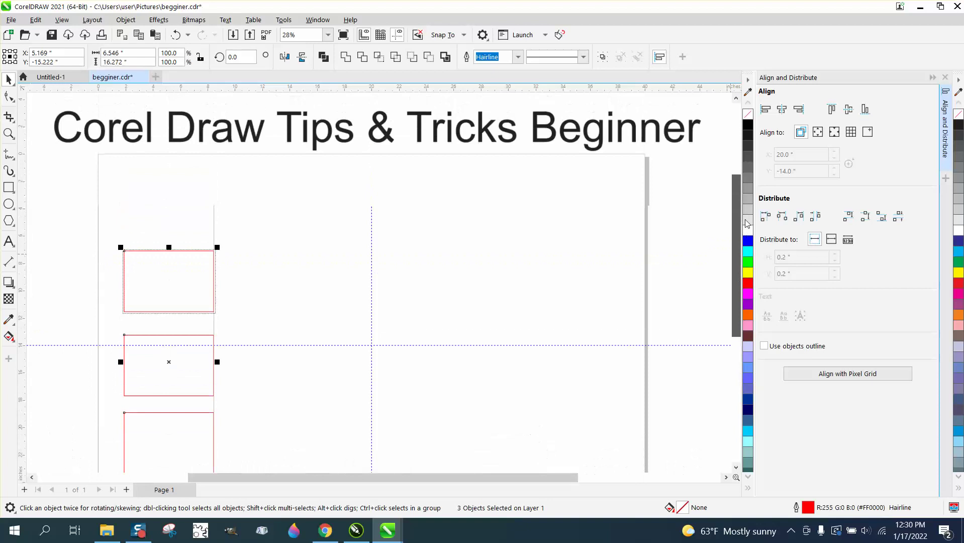
pyautogui.scroll(-3, 660, 288)
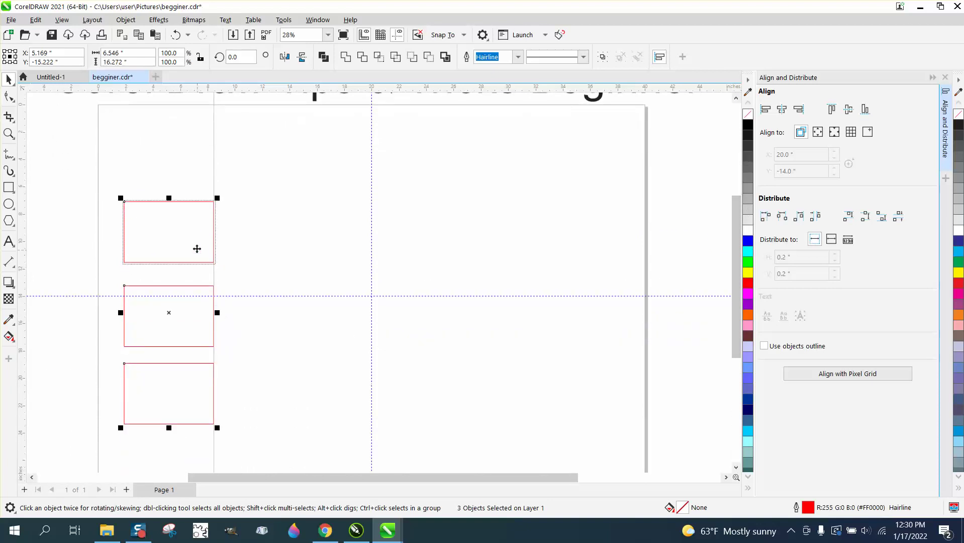
pyautogui.click(169, 213)
pyautogui.press('Delete')
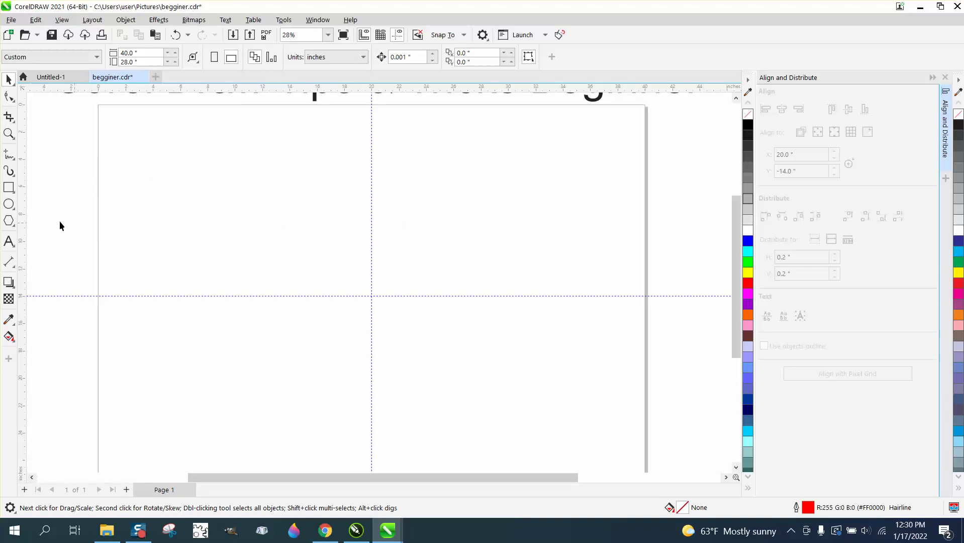
pyautogui.click(9, 187)
pyautogui.moveTo(199, 181); pyautogui.dragTo(265, 207)
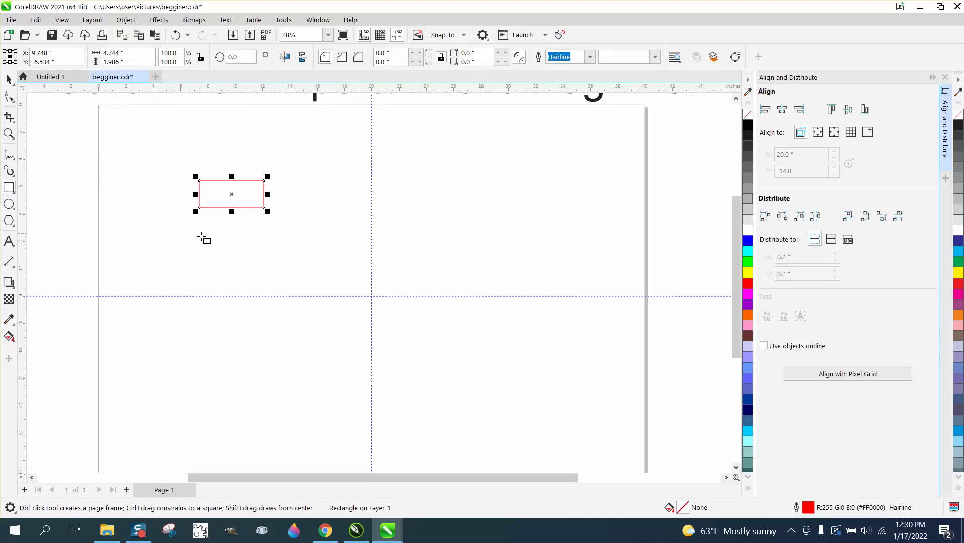
pyautogui.moveTo(200, 235); pyautogui.dragTo(276, 261)
pyautogui.click(202, 277)
pyautogui.moveTo(211, 292); pyautogui.dragTo(297, 314)
pyautogui.click(8, 78)
pyautogui.moveTo(153, 157); pyautogui.dragTo(356, 335)
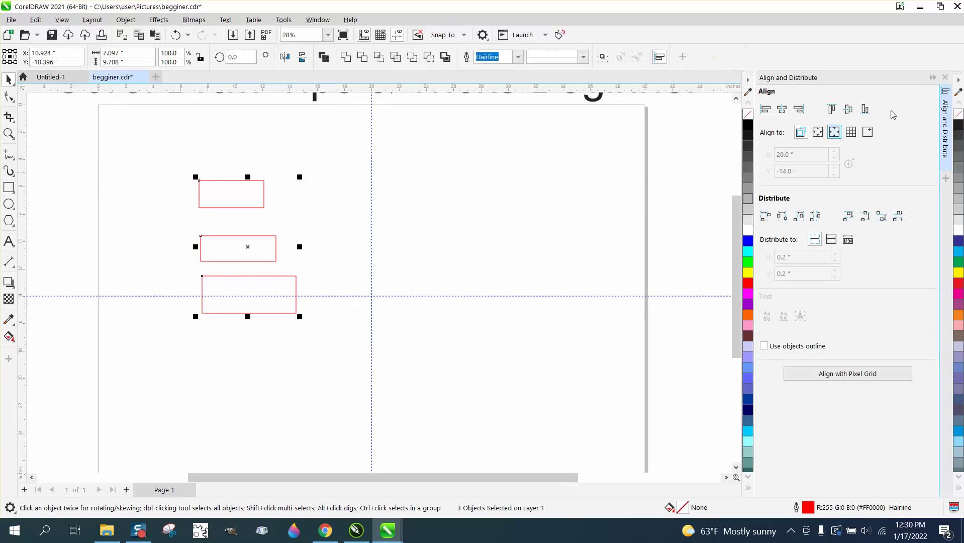
pyautogui.click(883, 220)
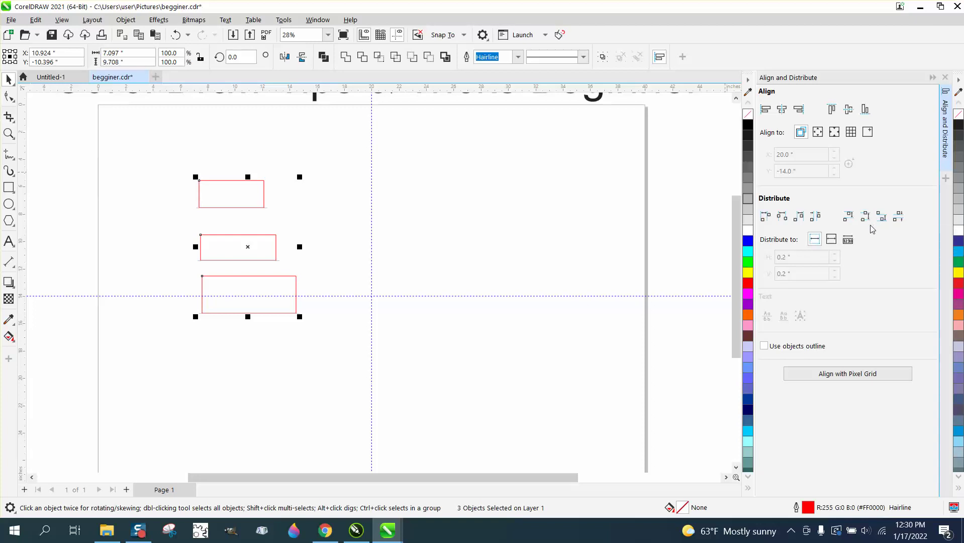
pyautogui.click(866, 217)
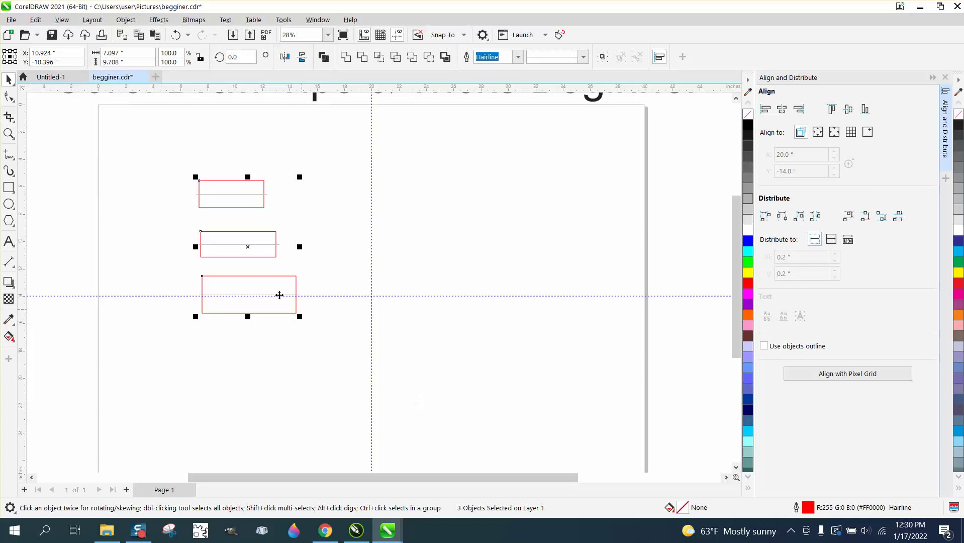
pyautogui.moveTo(152, 156); pyautogui.dragTo(420, 370)
pyautogui.press('Delete')
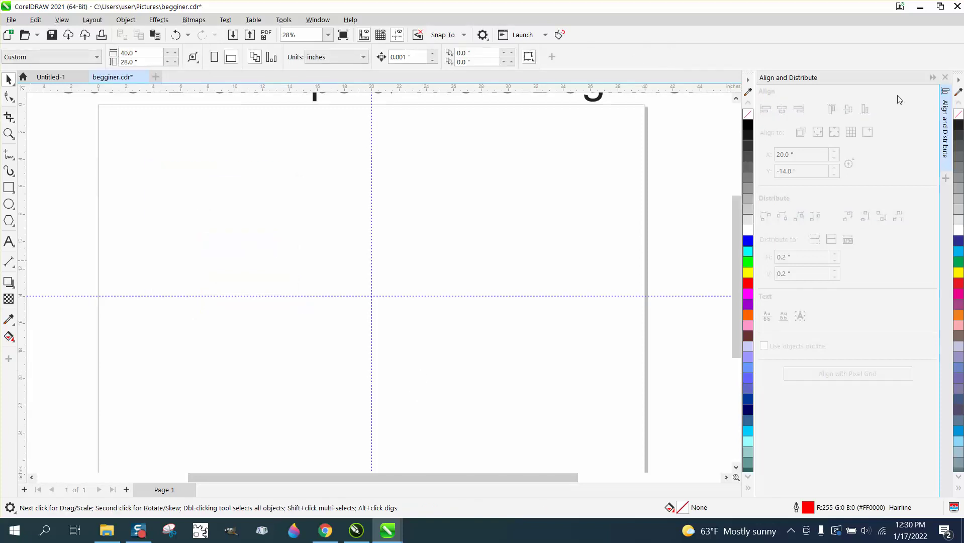
# Close the Align and Distribute docker and browse the Window > Dockers submenu.
pyautogui.click(945, 78)
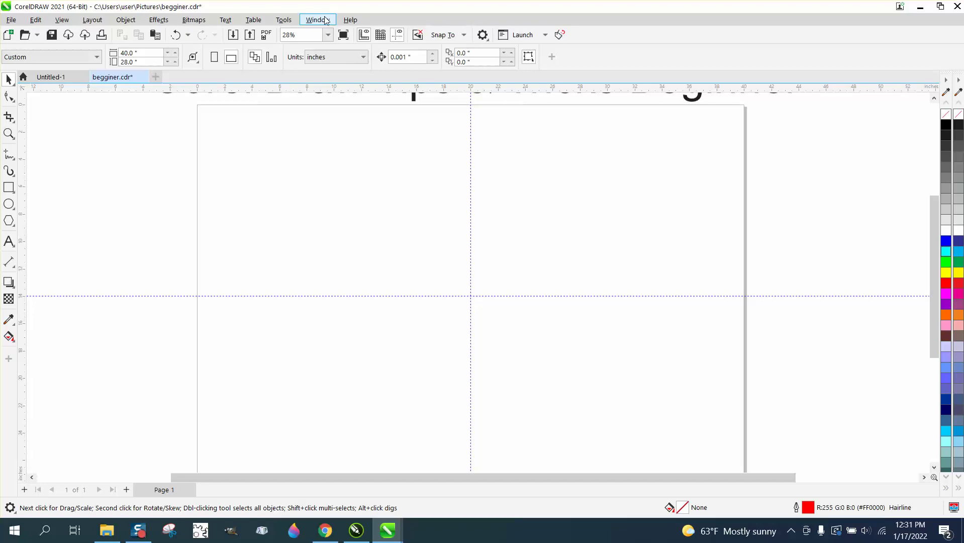
pyautogui.click(326, 22)
pyautogui.moveTo(334, 176)
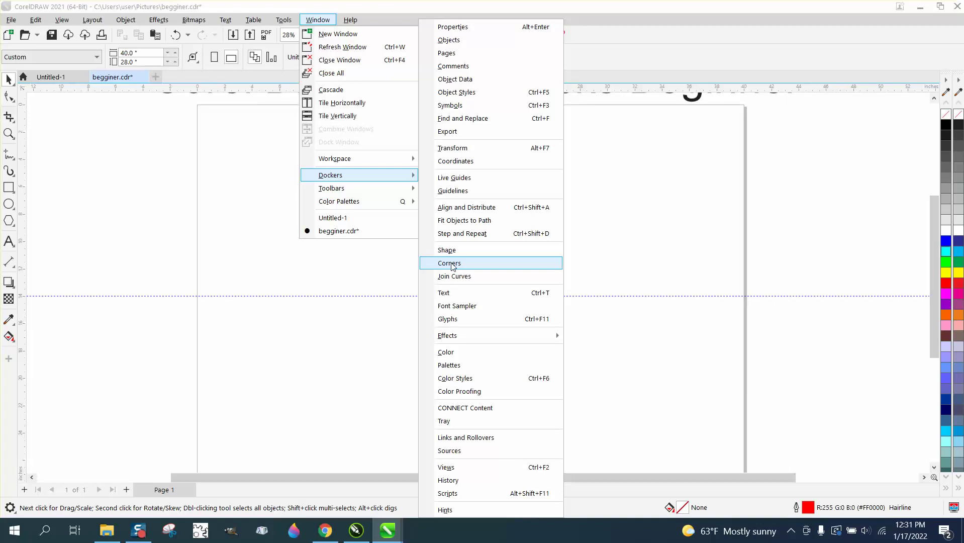
# Draw a 3-point polygon triangle in the upper left of the page and reopen the Dockers list.
pyautogui.click(15, 193)
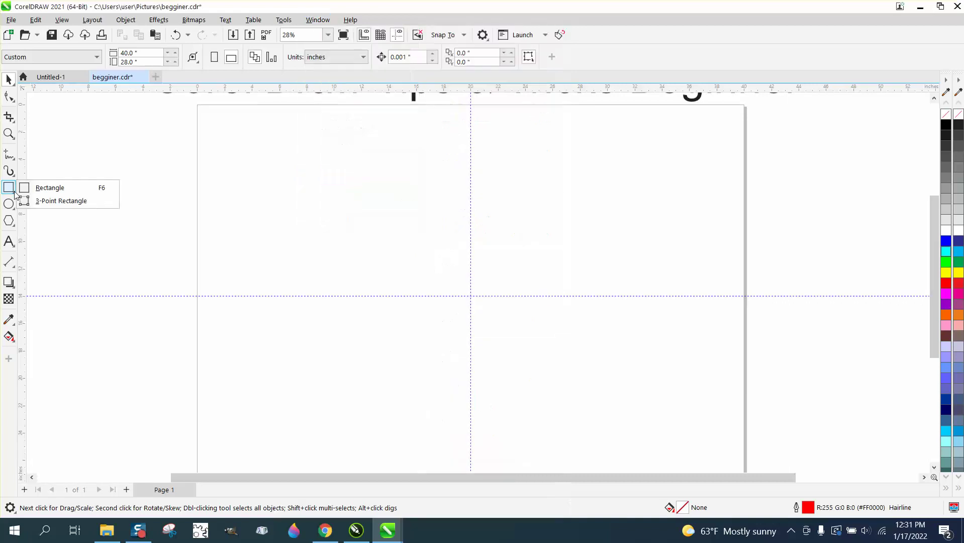
pyautogui.click(17, 221)
pyautogui.click(47, 222)
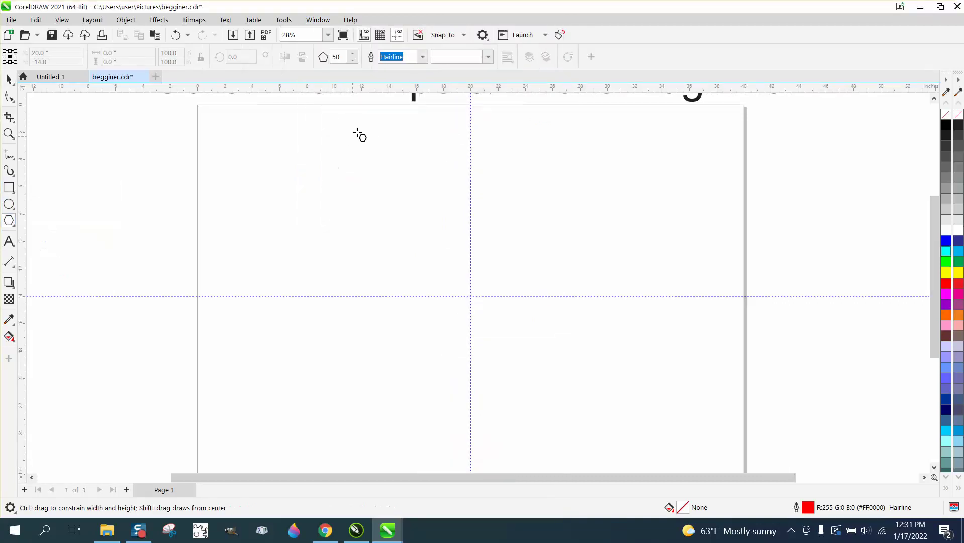
pyautogui.write('3')
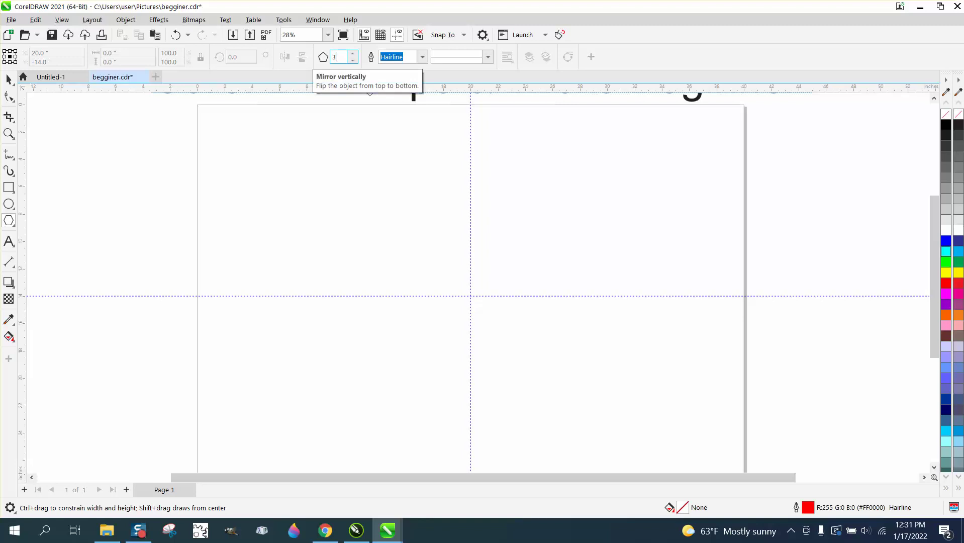
pyautogui.moveTo(399, 172); pyautogui.dragTo(323, 299)
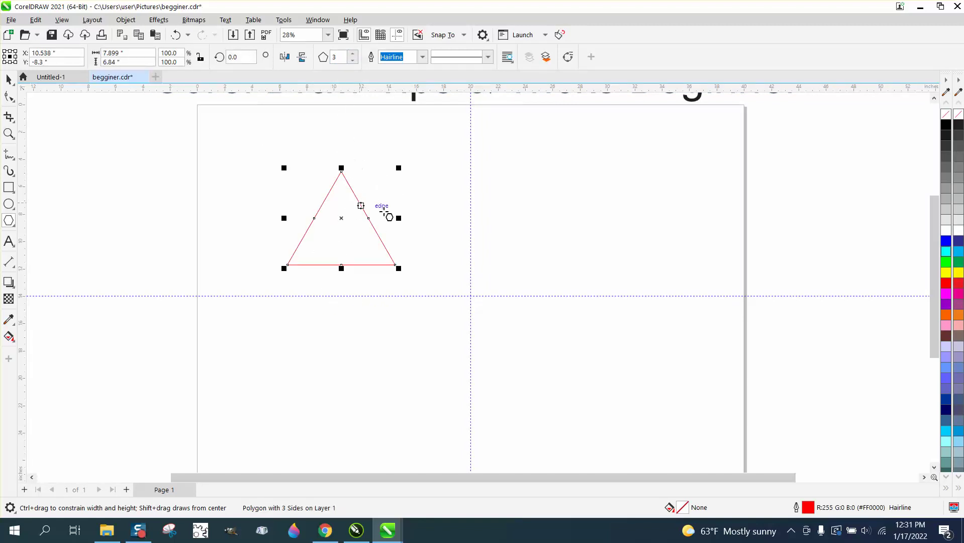
pyautogui.click(320, 22)
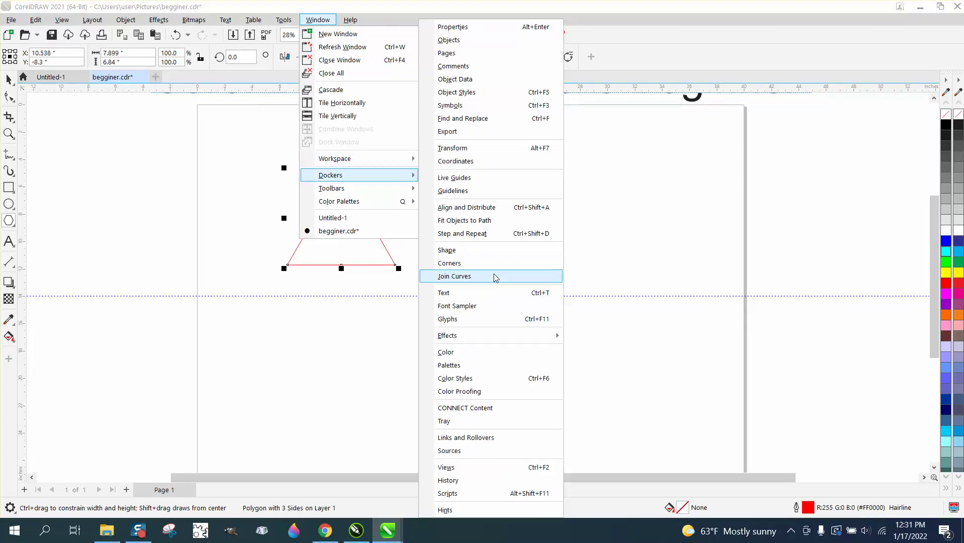
# Open the Corners docker, zoom in on the triangle, and apply a 0.35" fillet to its corners.
pyautogui.click(471, 263)
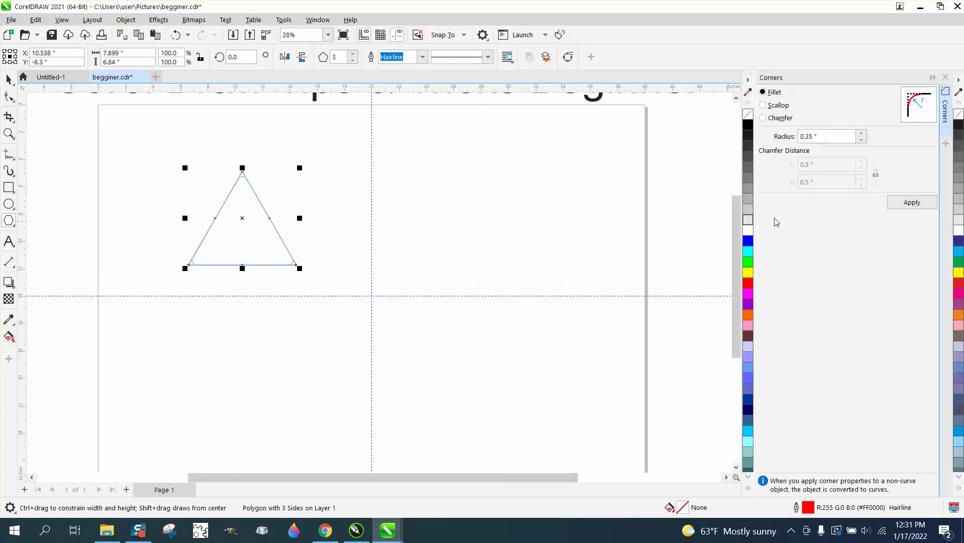
pyautogui.click(8, 133)
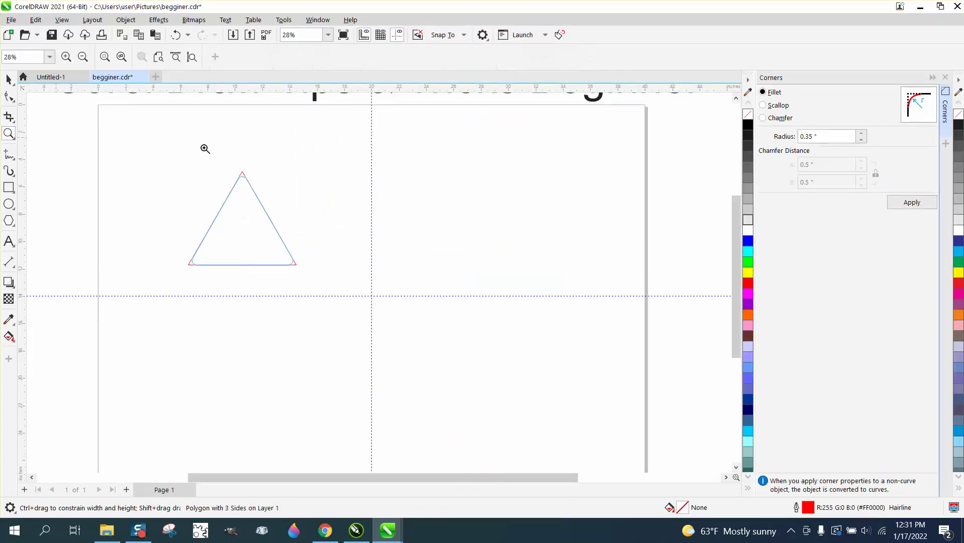
pyautogui.moveTo(188, 160); pyautogui.dragTo(360, 296)
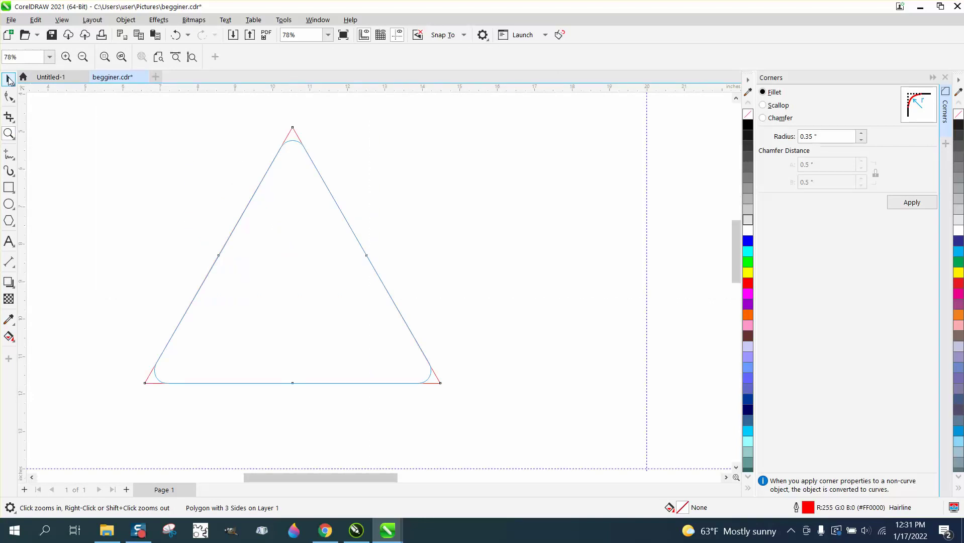
pyautogui.click(8, 79)
pyautogui.click(917, 203)
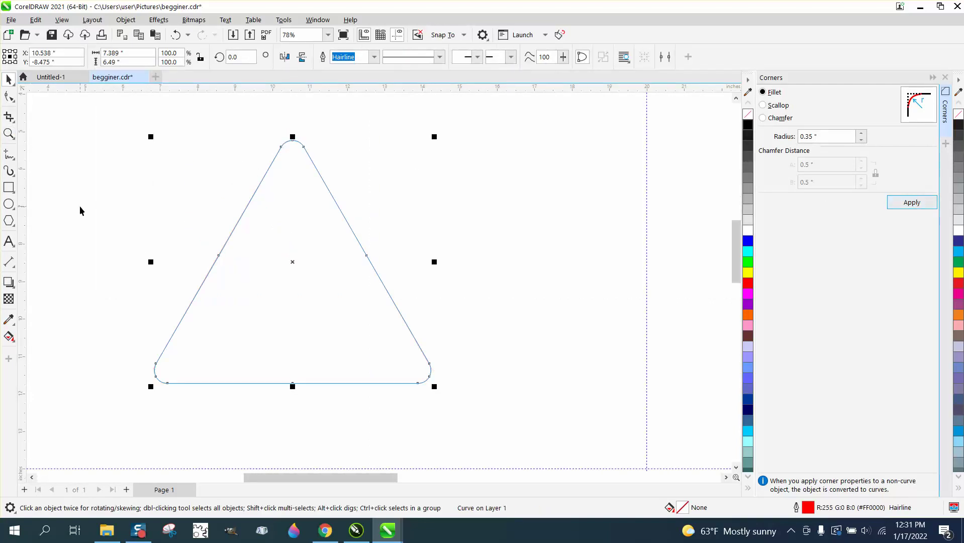
# Draw a five-pointed star to the right of the triangle.
pyautogui.click(12, 226)
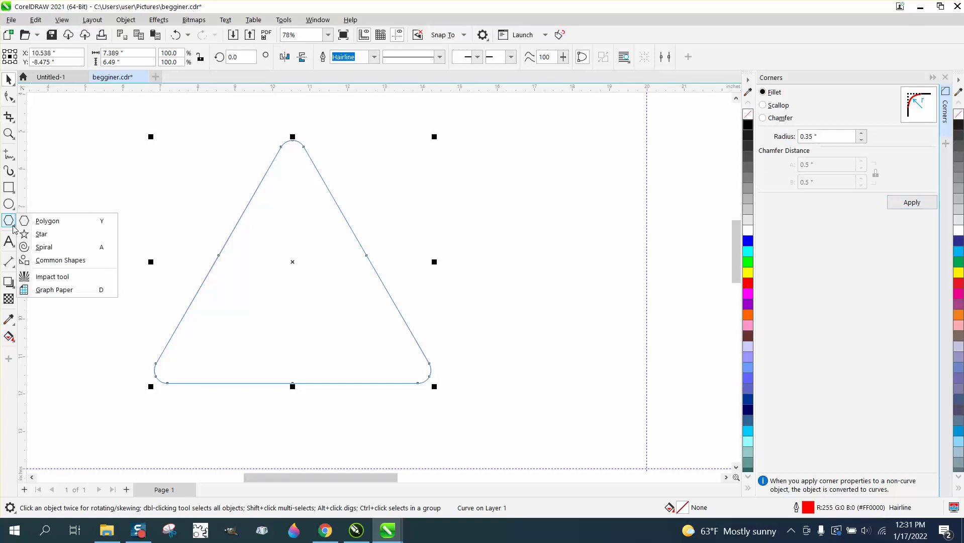
pyautogui.click(25, 234)
pyautogui.moveTo(653, 205); pyautogui.dragTo(533, 324)
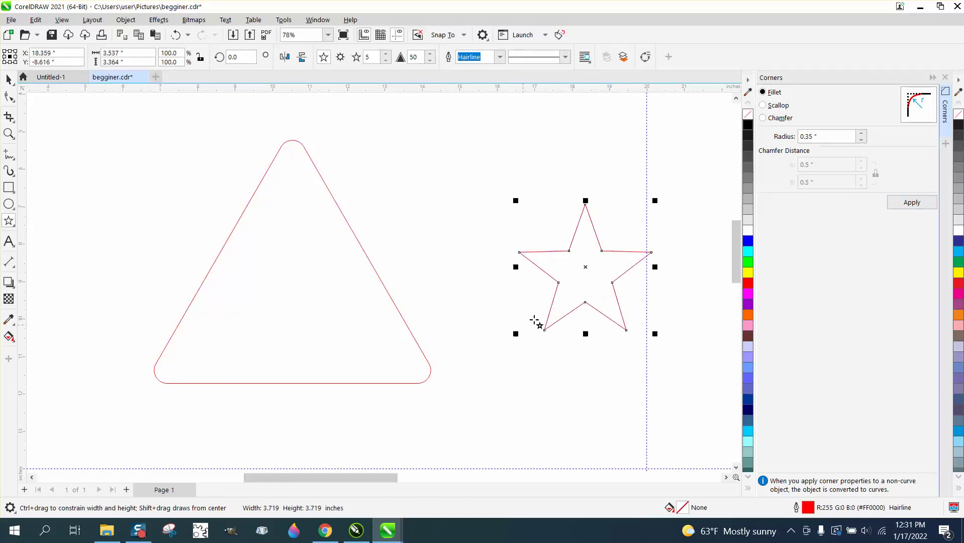
# Apply and undo a 0.35" fillet on the star, then apply and undo a 0.1" fillet.
pyautogui.click(912, 204)
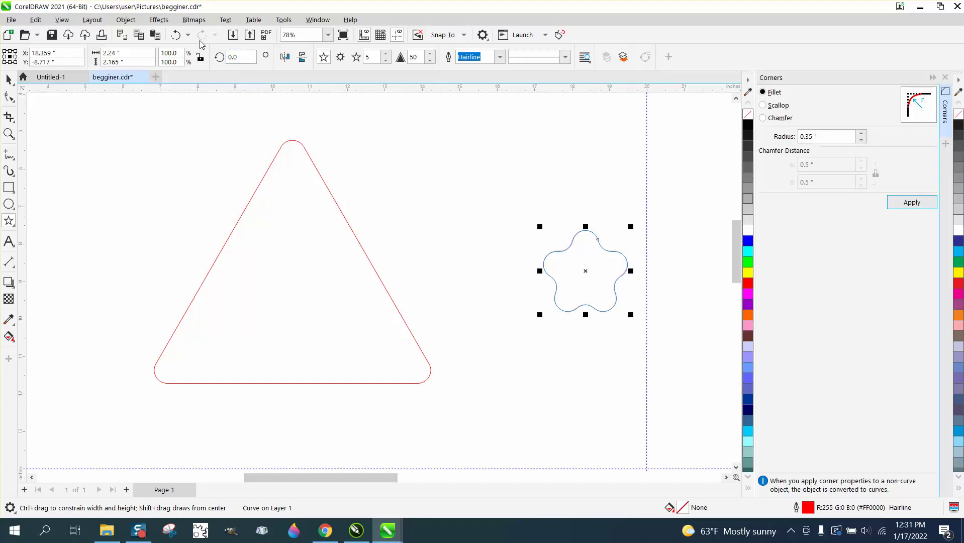
pyautogui.click(176, 34)
pyautogui.click(827, 137)
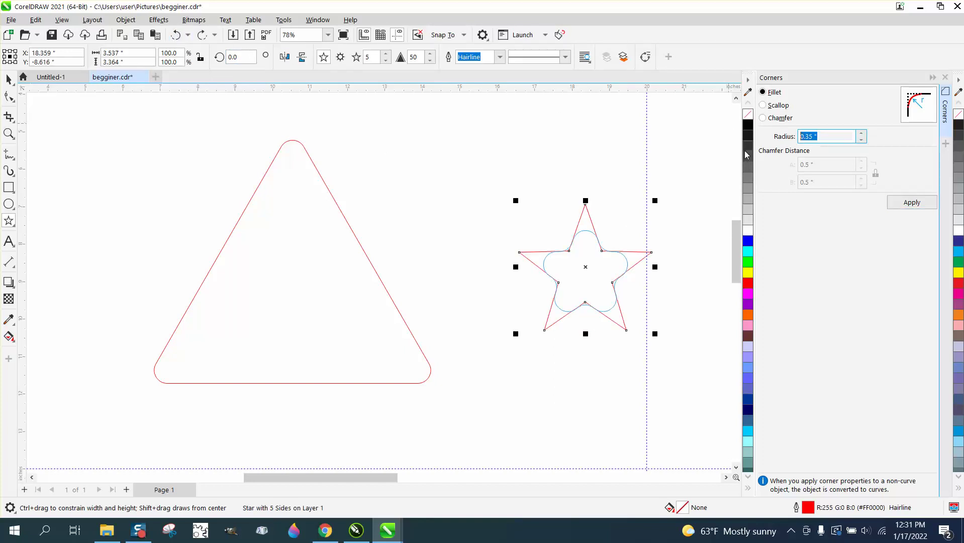
pyautogui.write('.1')
pyautogui.click(912, 202)
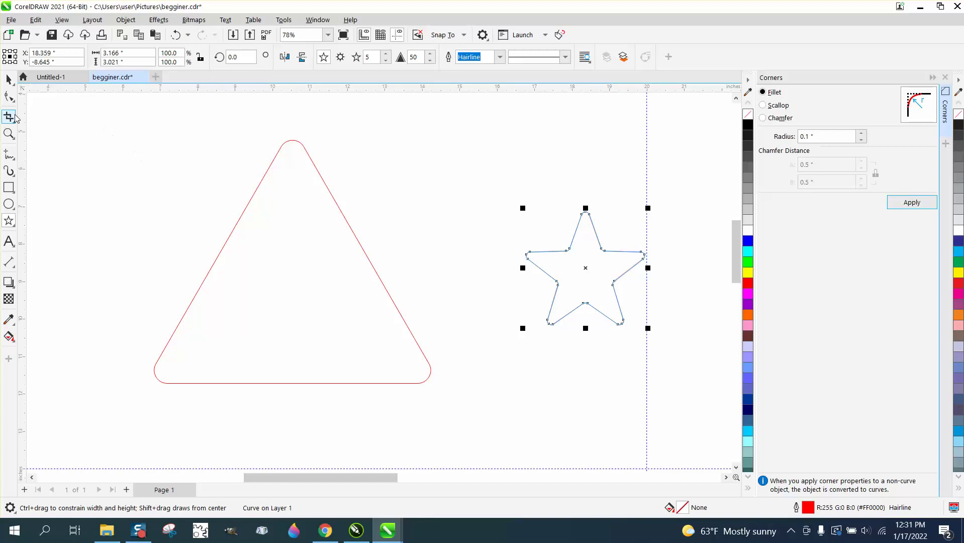
pyautogui.click(9, 133)
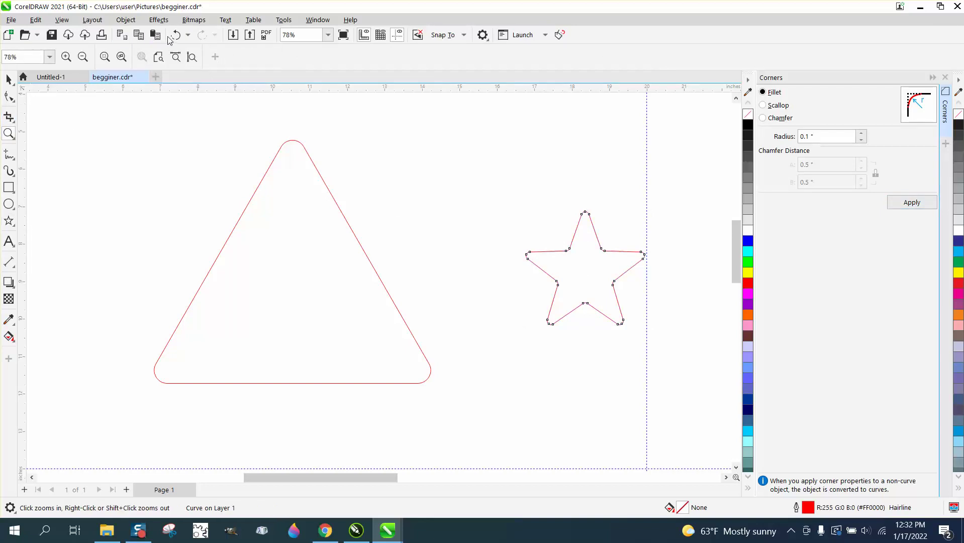
pyautogui.click(176, 34)
# Zoom in on the star and convert it to curves.
pyautogui.click(9, 97)
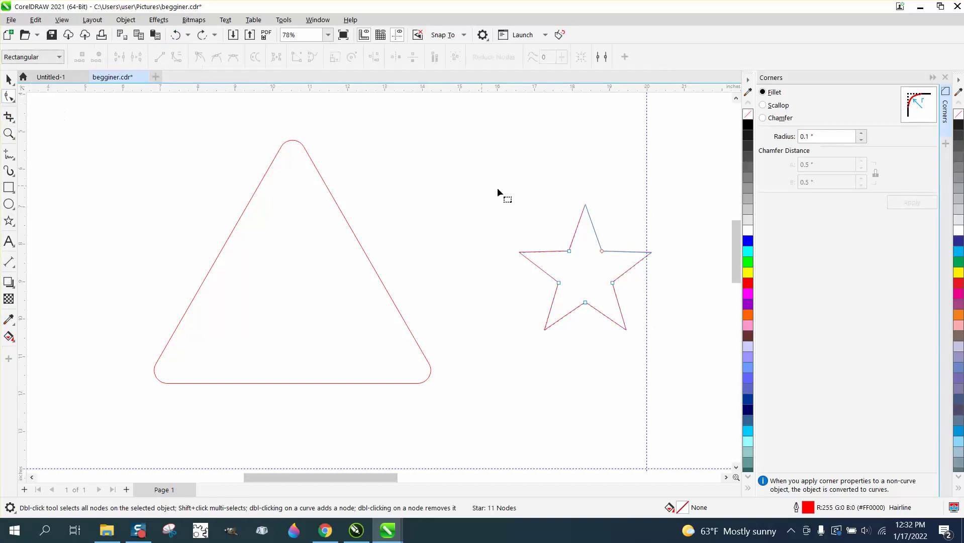
pyautogui.moveTo(499, 183); pyautogui.dragTo(674, 348)
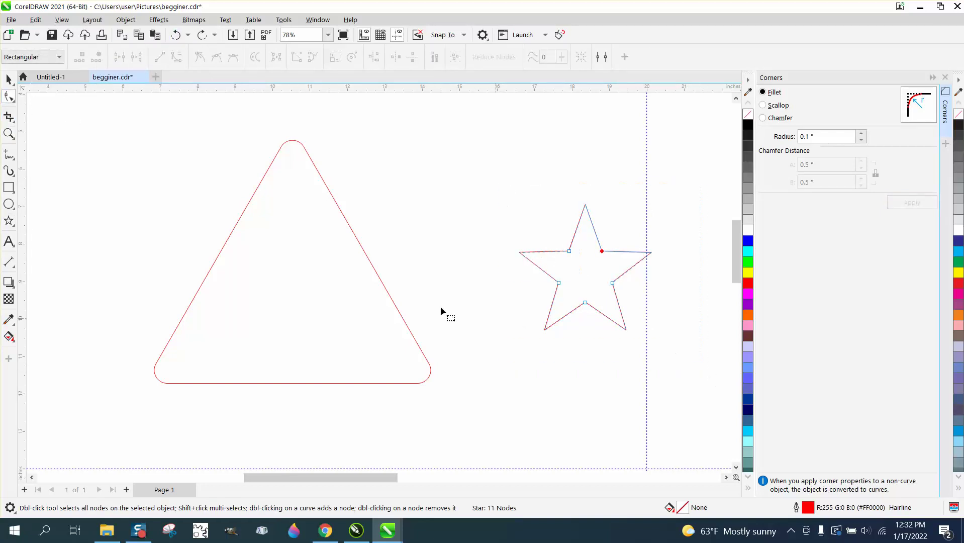
pyautogui.click(9, 134)
pyautogui.moveTo(495, 190); pyautogui.dragTo(673, 358)
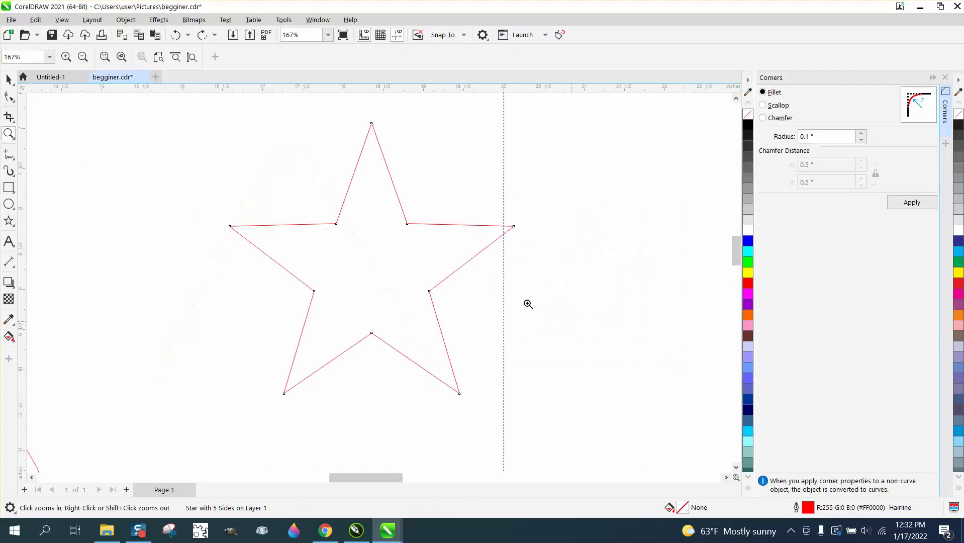
pyautogui.click(9, 96)
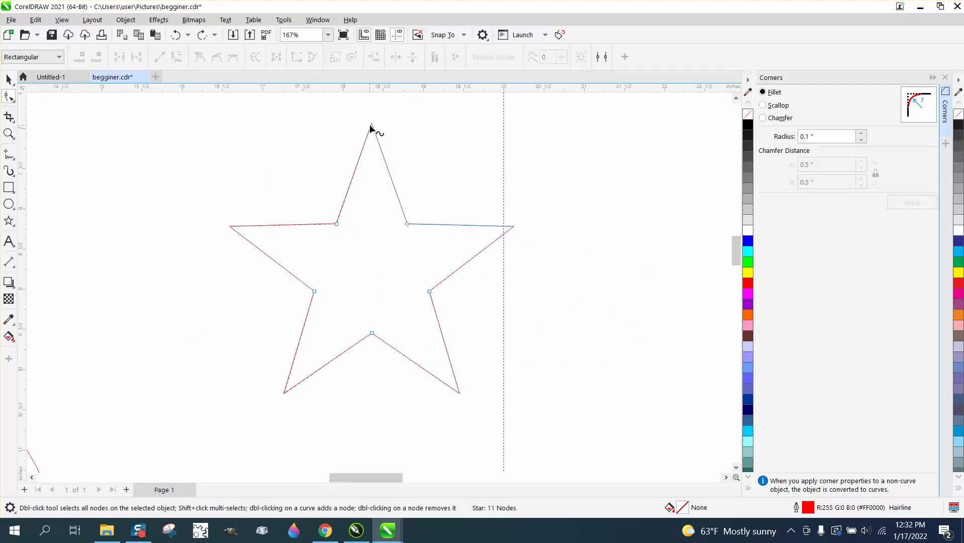
pyautogui.click(126, 20)
pyautogui.click(170, 320)
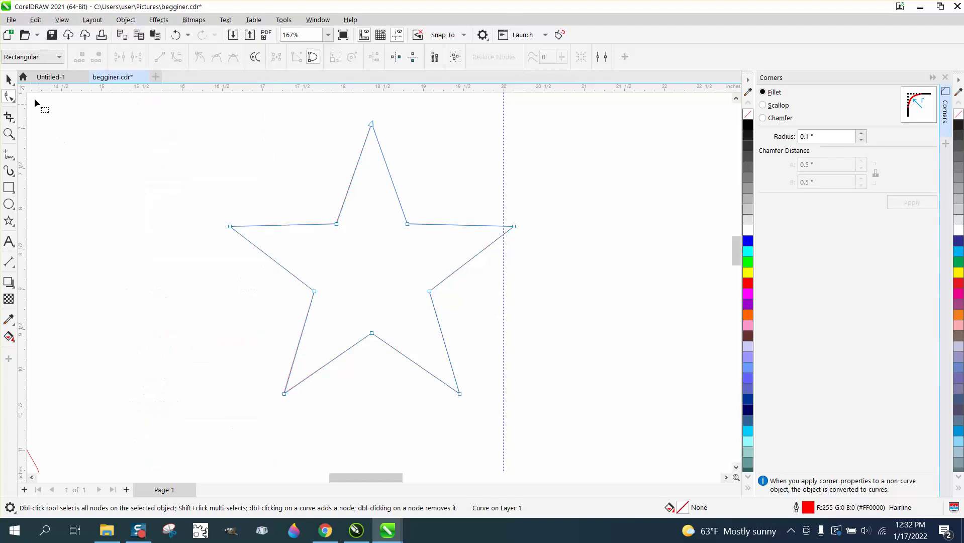
# Try a fillet on the star's top corner node, then undo it.
pyautogui.click(8, 97)
pyautogui.moveTo(422, 150); pyautogui.dragTo(423, 151)
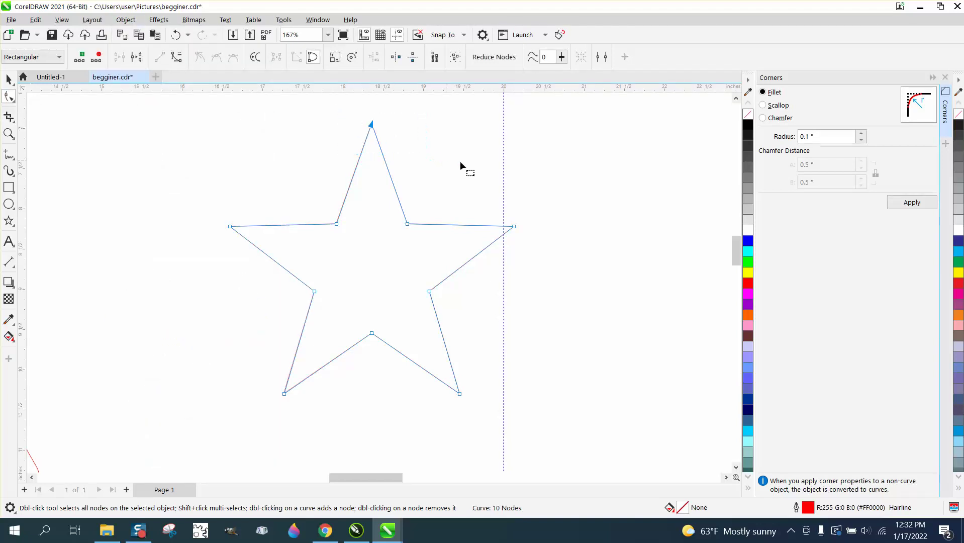
pyautogui.click(925, 204)
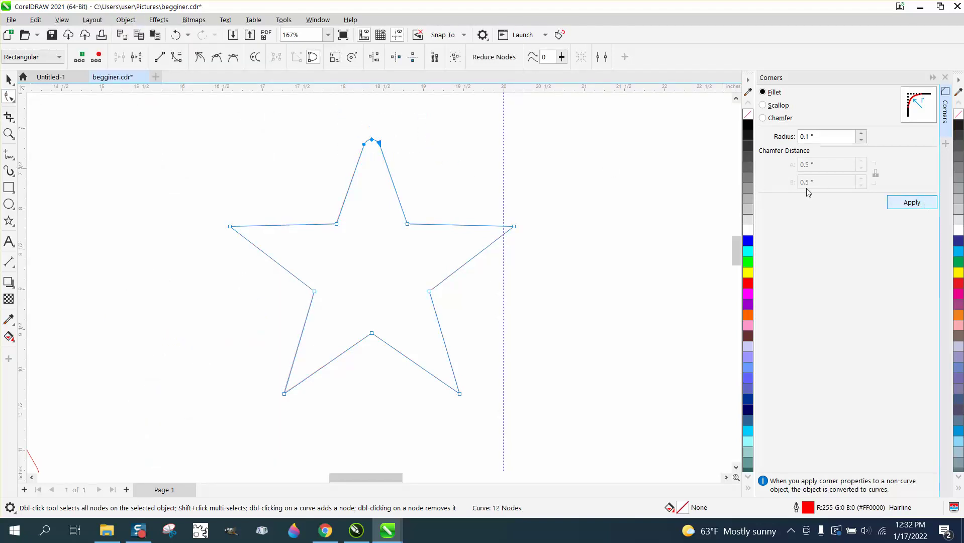
pyautogui.click(514, 168)
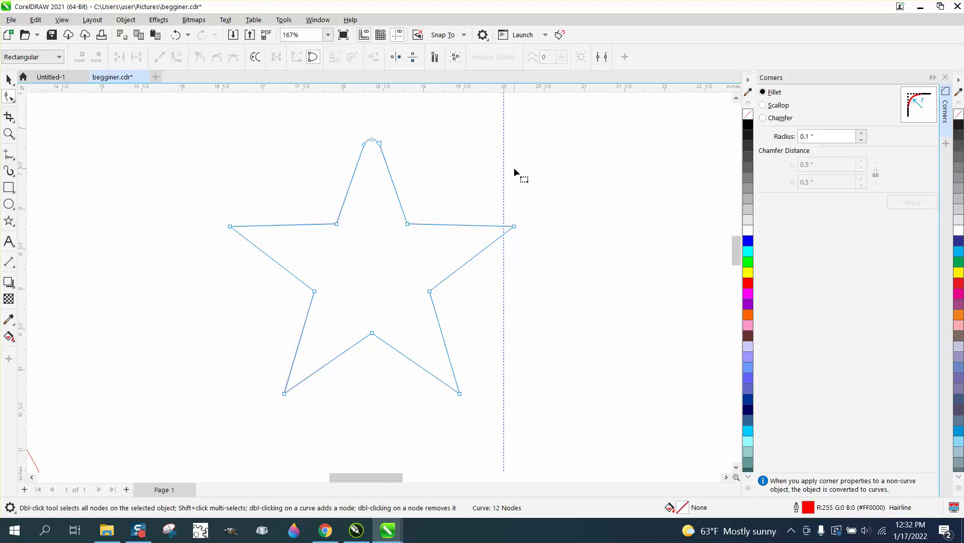
pyautogui.click(175, 35)
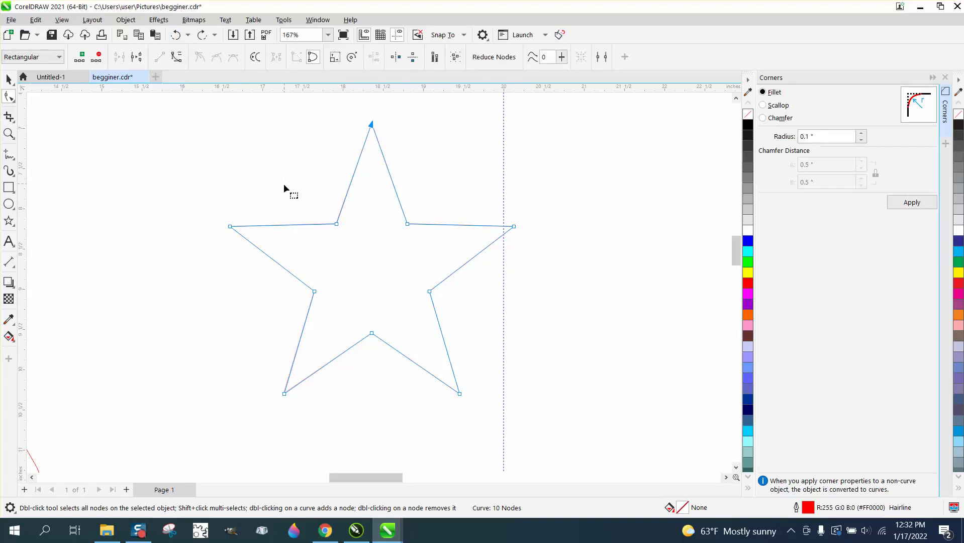
# Chamfer the star's five inner corners at 0.5" after trying fillet and scallop.
pyautogui.moveTo(286, 201); pyautogui.dragTo(462, 342)
pyautogui.click(913, 203)
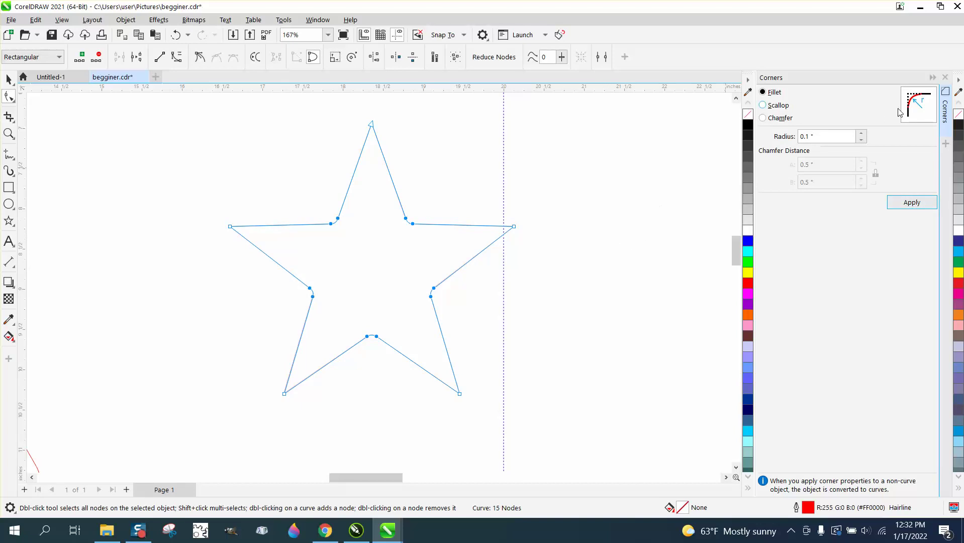
pyautogui.click(764, 106)
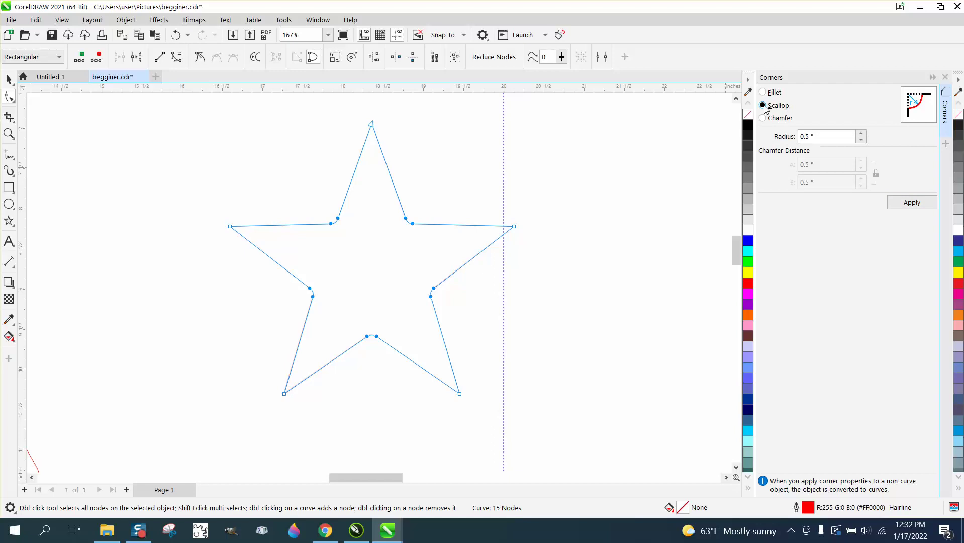
pyautogui.click(763, 118)
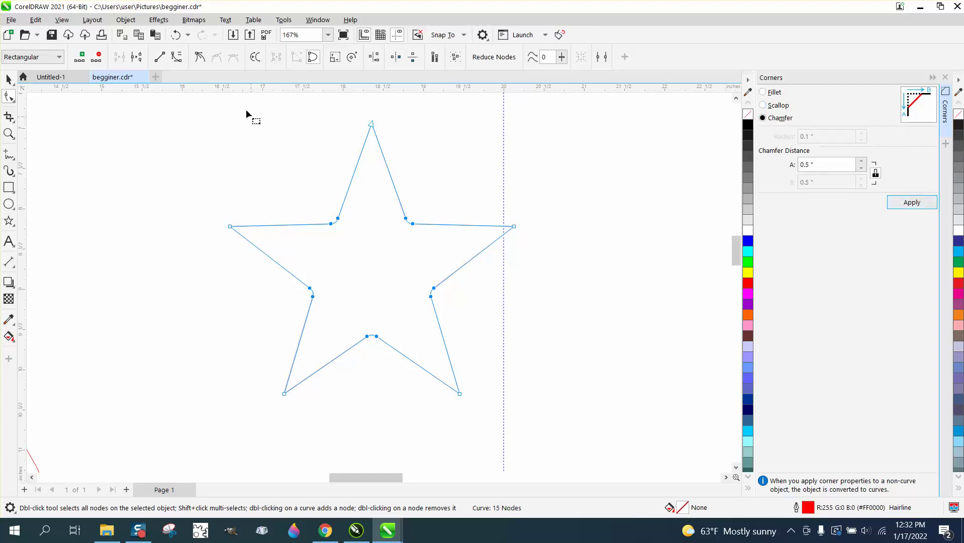
pyautogui.click(180, 37)
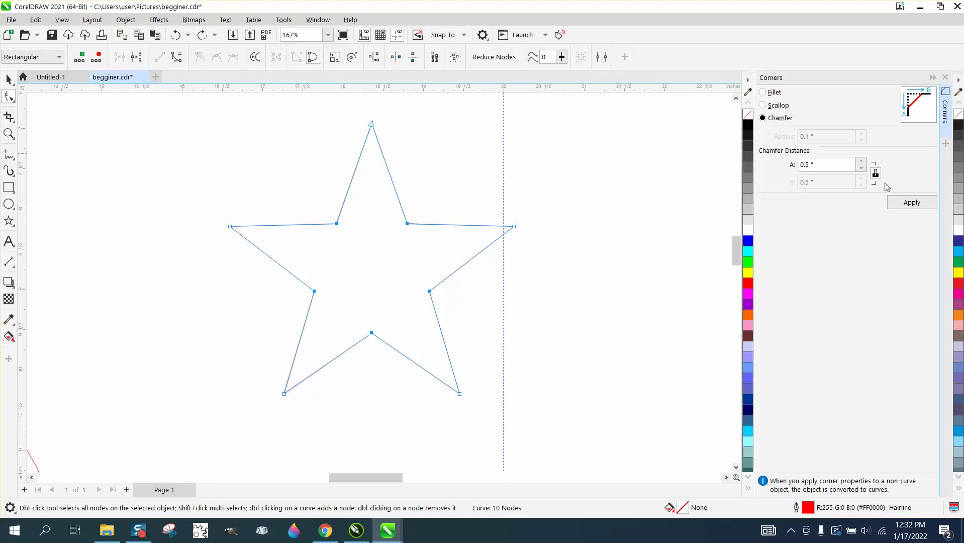
pyautogui.click(909, 203)
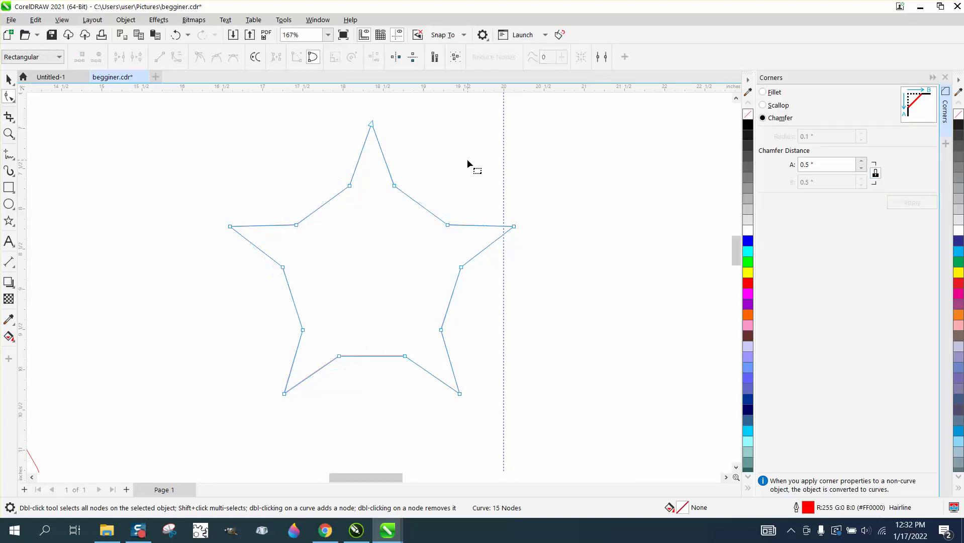
# Close the Corners docker from Window > Dockers.
pyautogui.click(318, 21)
pyautogui.moveTo(330, 175)
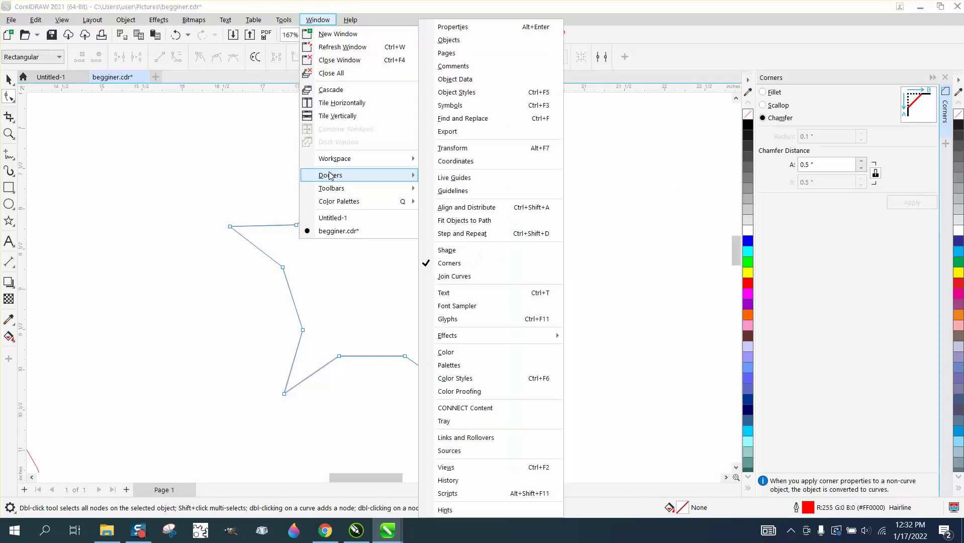
pyautogui.click(427, 263)
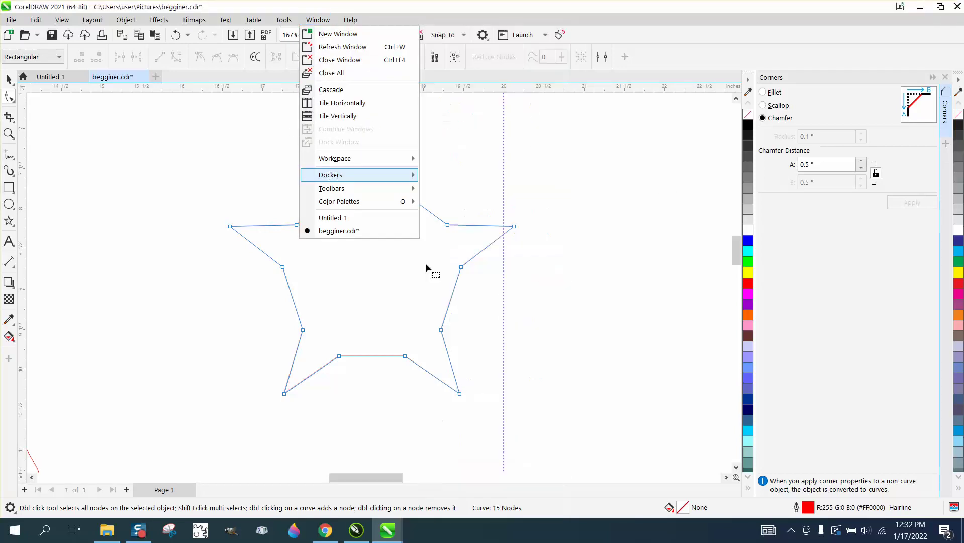
pyautogui.click(283, 20)
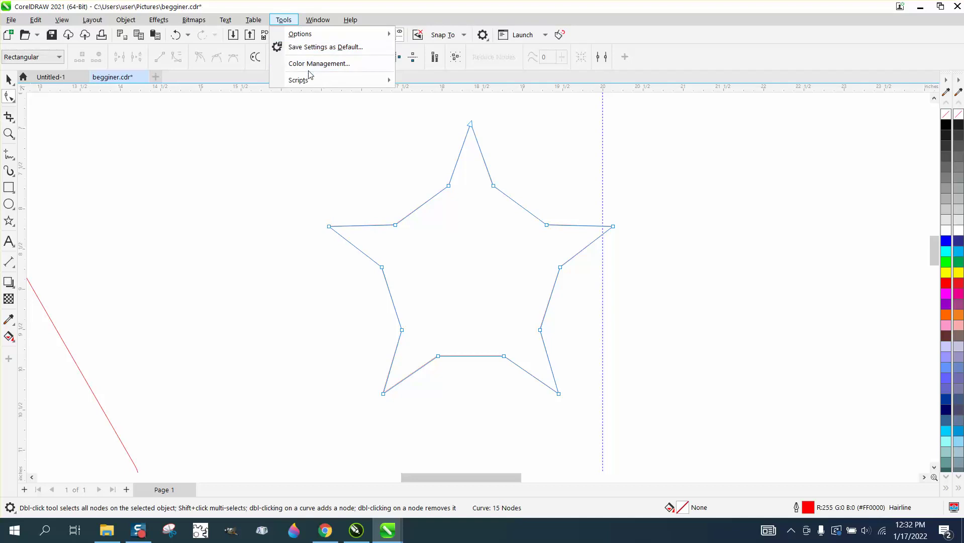
# Open the Shape docker and keep its operation set to Weld.
pyautogui.click(317, 20)
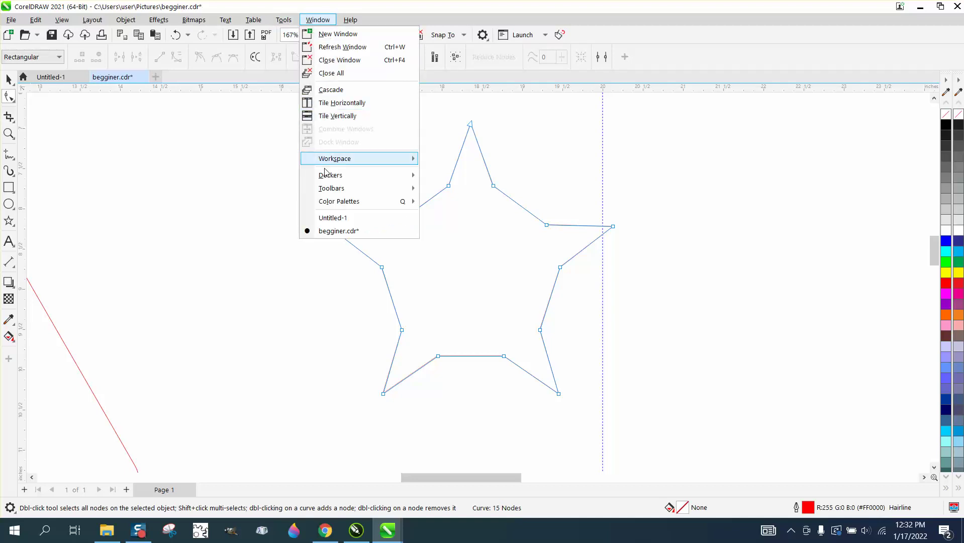
pyautogui.moveTo(329, 175)
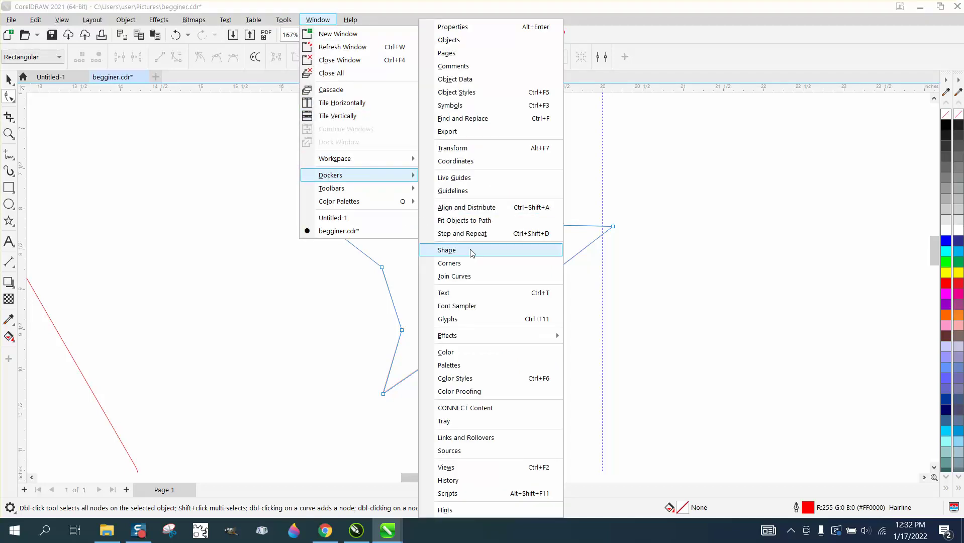
pyautogui.click(456, 253)
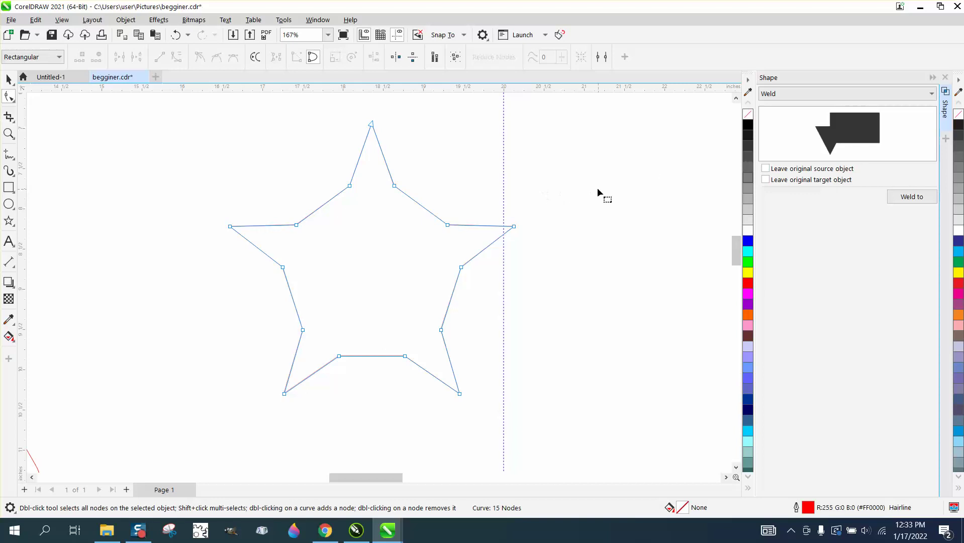
pyautogui.click(933, 94)
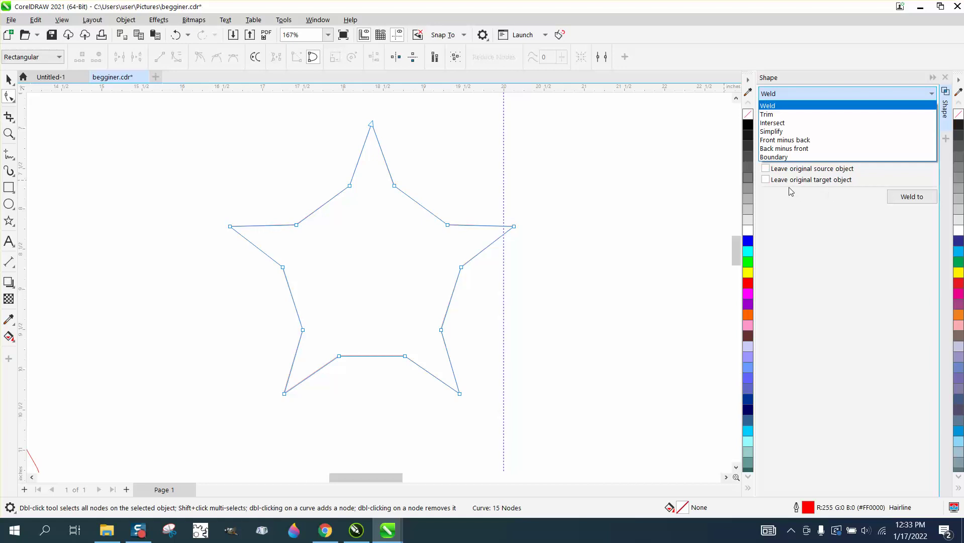
pyautogui.click(476, 187)
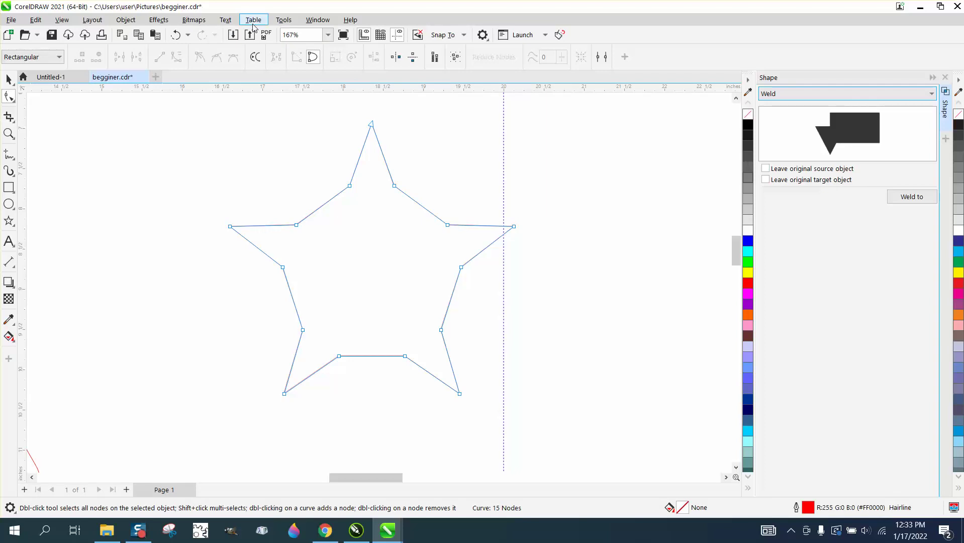
# Open the Join Curves docker from Window > Dockers.
pyautogui.click(317, 20)
pyautogui.moveTo(336, 175)
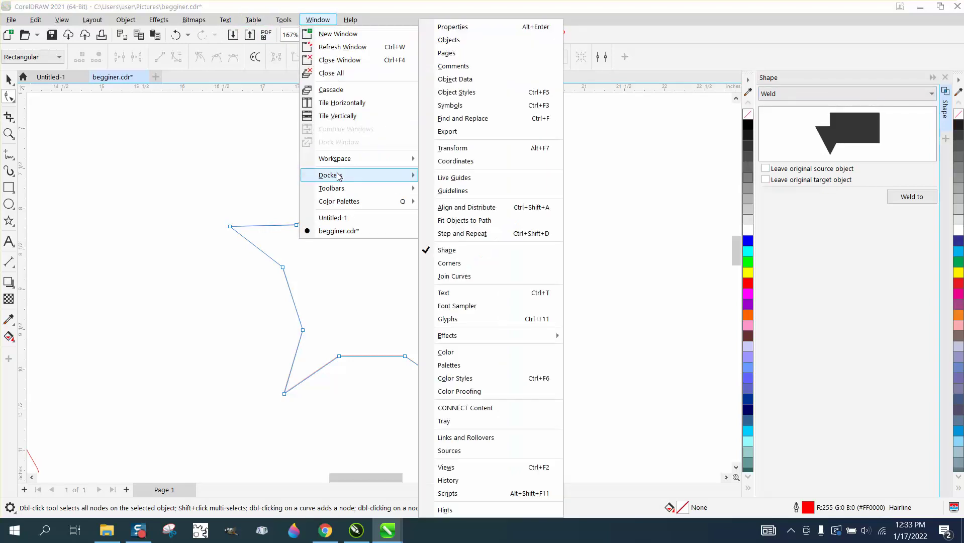
pyautogui.click(462, 276)
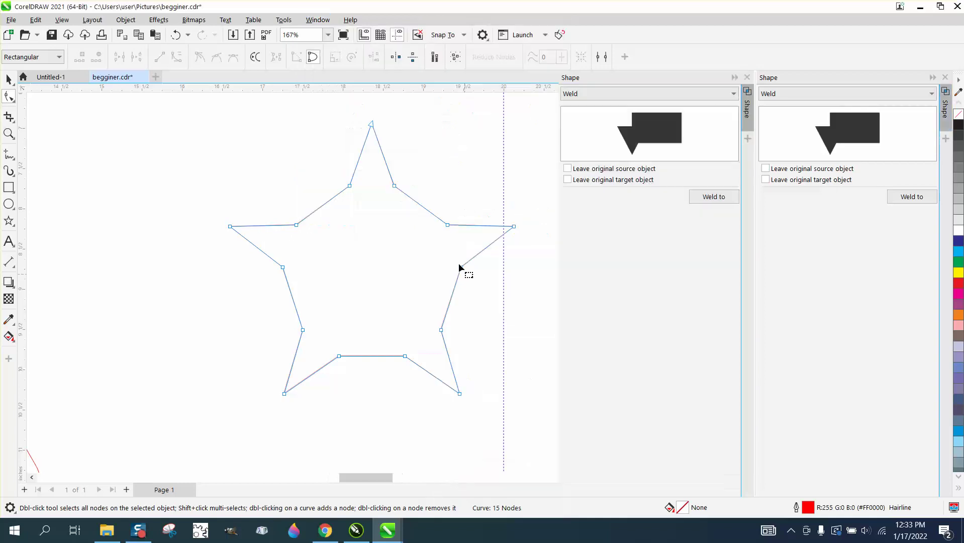
# Draw overlapping rectangles left of the star and weld them into one outline.
pyautogui.click(747, 77)
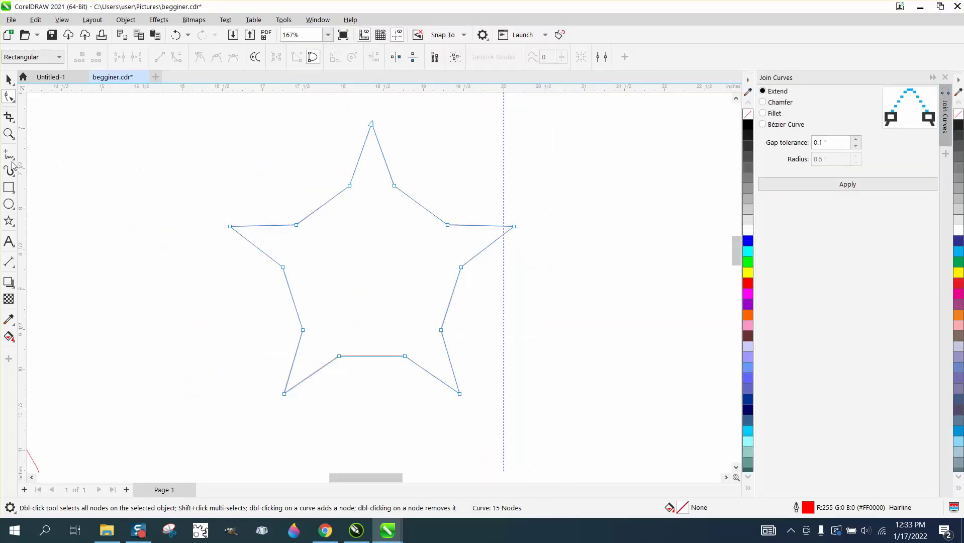
pyautogui.click(9, 187)
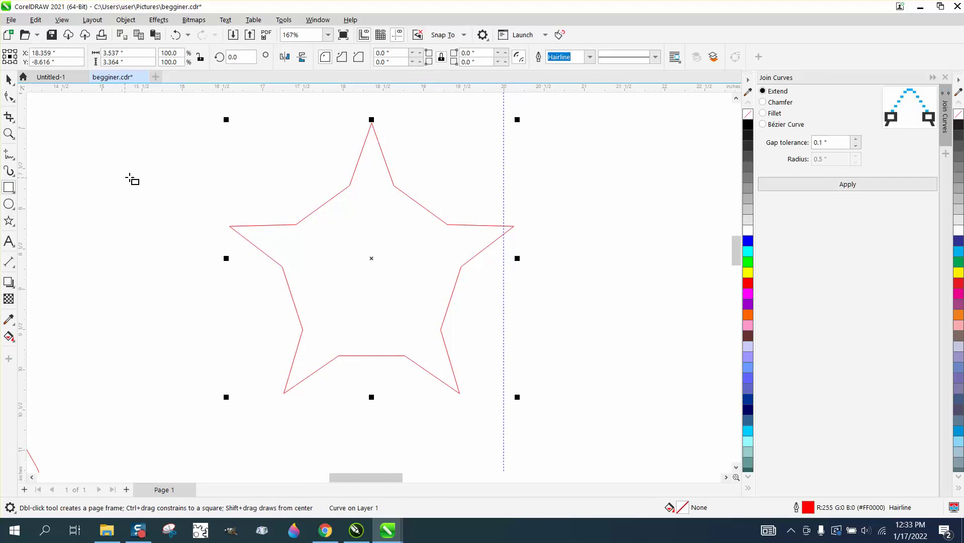
pyautogui.moveTo(109, 177); pyautogui.dragTo(159, 212)
pyautogui.moveTo(140, 200)
pyautogui.mouseDown()
pyautogui.moveTo(191, 219)
pyautogui.moveTo(176, 260)
pyautogui.mouseUp()
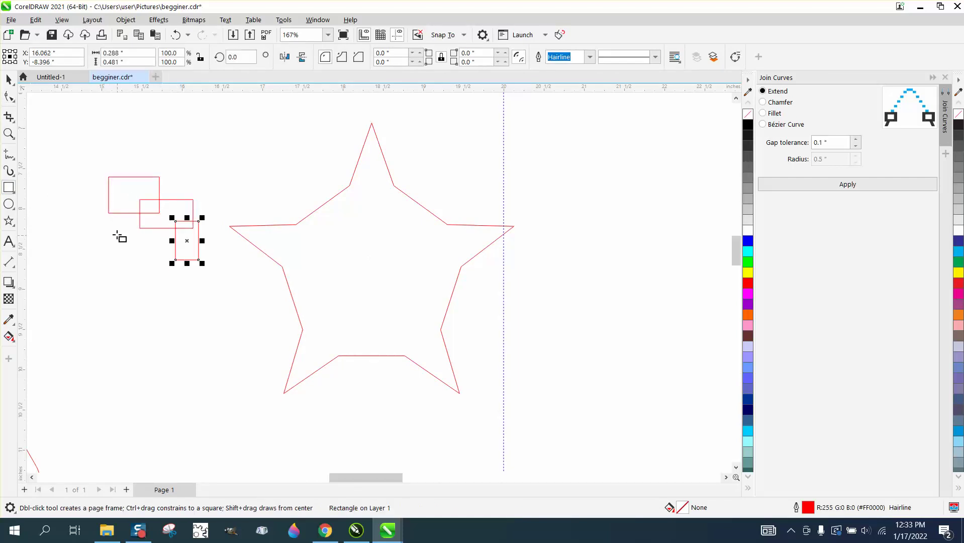
pyautogui.moveTo(122, 227)
pyautogui.mouseDown()
pyautogui.moveTo(177, 241)
pyautogui.moveTo(167, 248)
pyautogui.mouseUp()
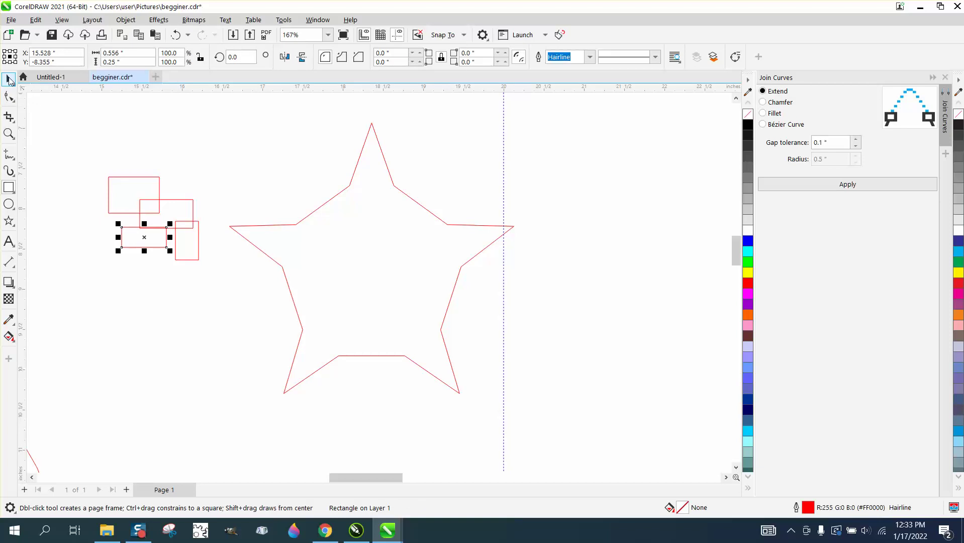
pyautogui.click(9, 78)
pyautogui.moveTo(95, 134); pyautogui.dragTo(240, 284)
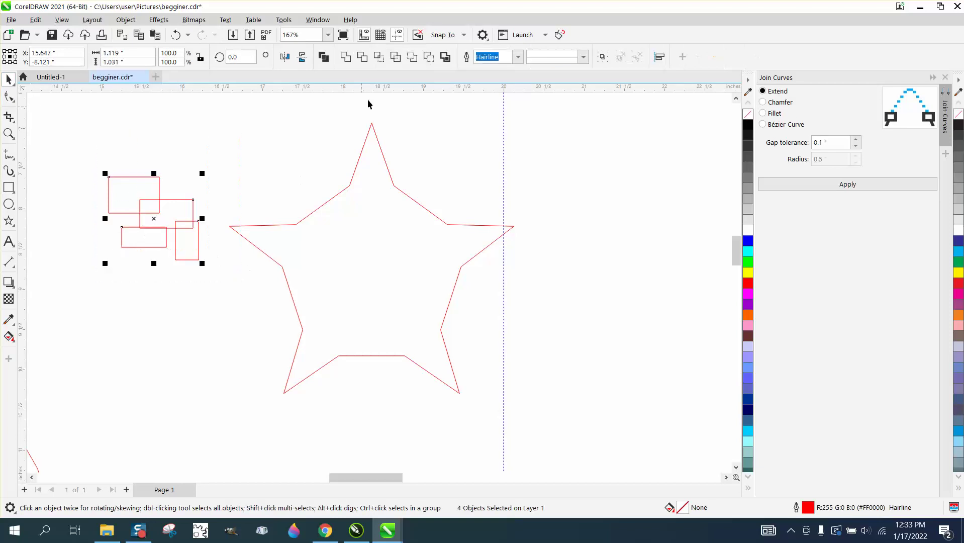
pyautogui.click(354, 62)
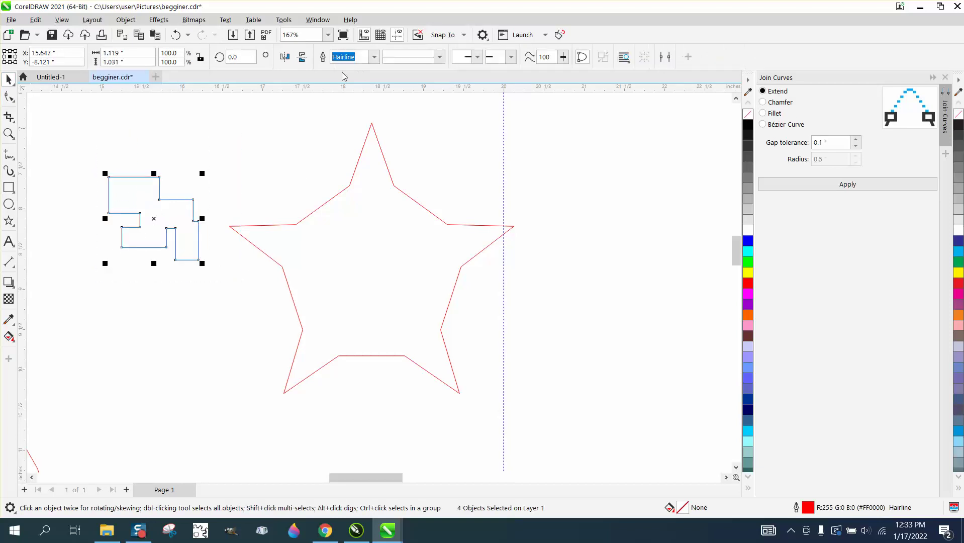
# Break the welded outline apart at its lower-left corner node and nudge the end right.
pyautogui.click(8, 133)
pyautogui.moveTo(109, 223); pyautogui.dragTo(179, 249)
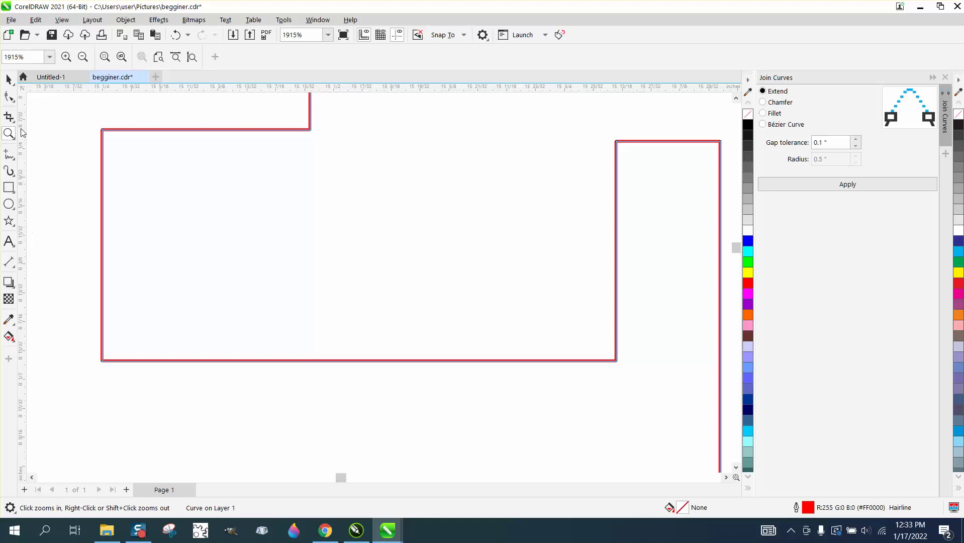
pyautogui.click(9, 96)
pyautogui.moveTo(86, 339); pyautogui.dragTo(115, 372)
pyautogui.rightClick(104, 363)
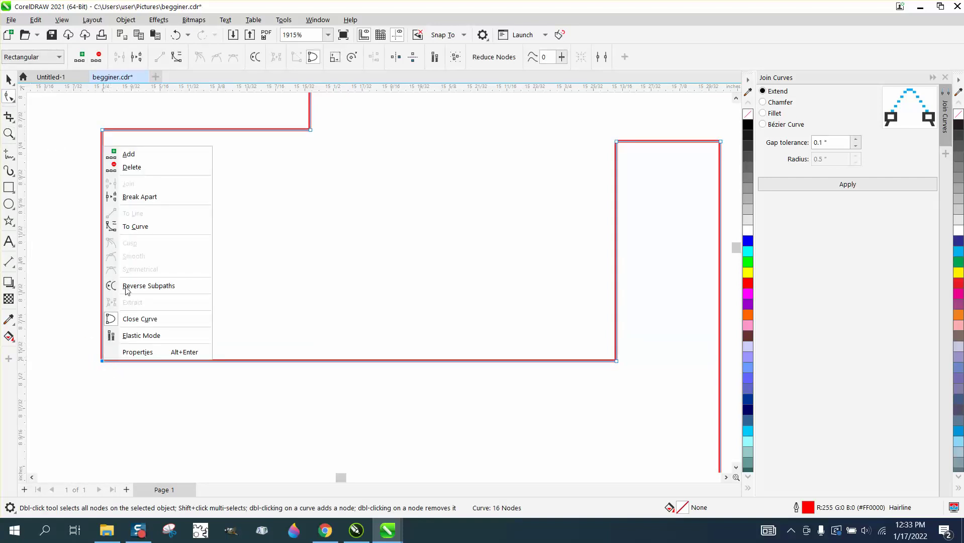
pyautogui.click(140, 198)
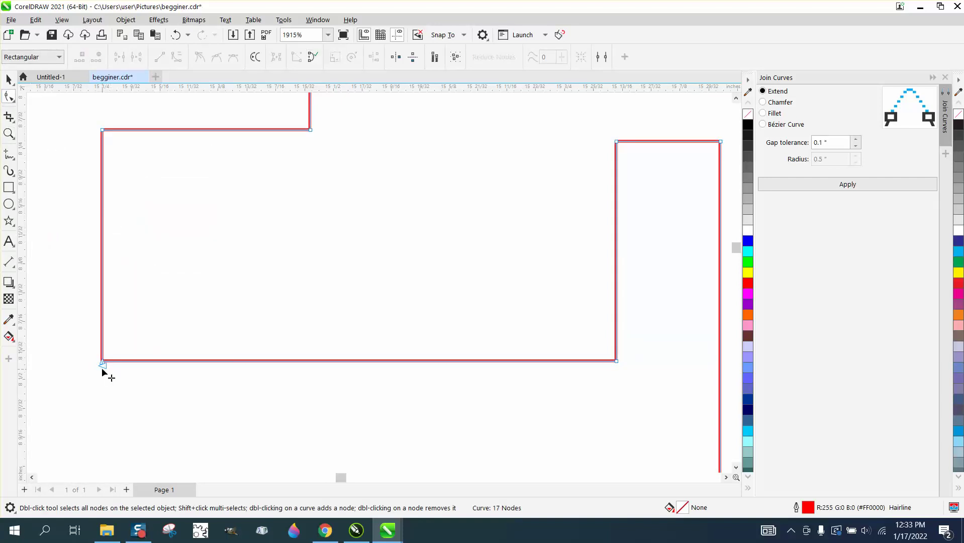
pyautogui.moveTo(103, 363); pyautogui.dragTo(110, 361)
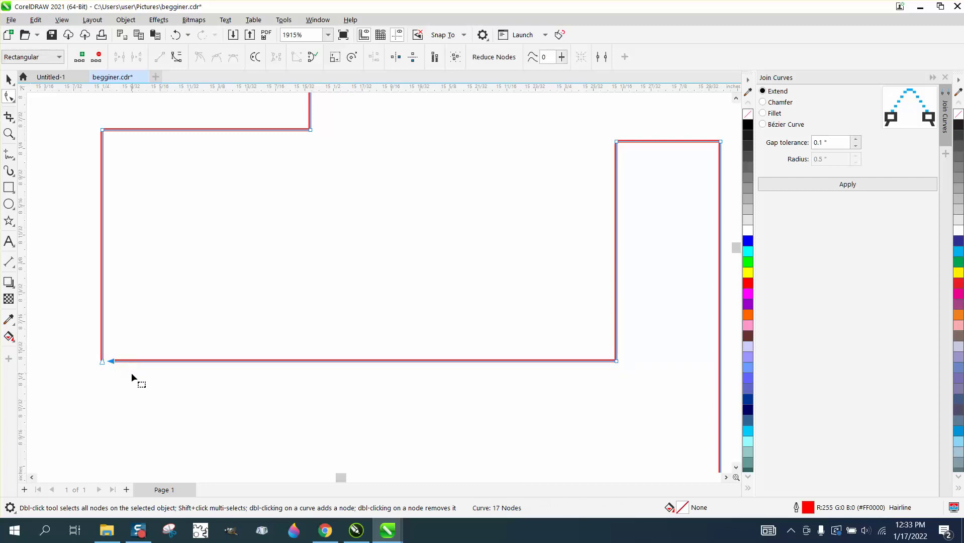
# Draw a rectangle enclosing the merged stepped shape.
pyautogui.scroll(-3, 101, 362)
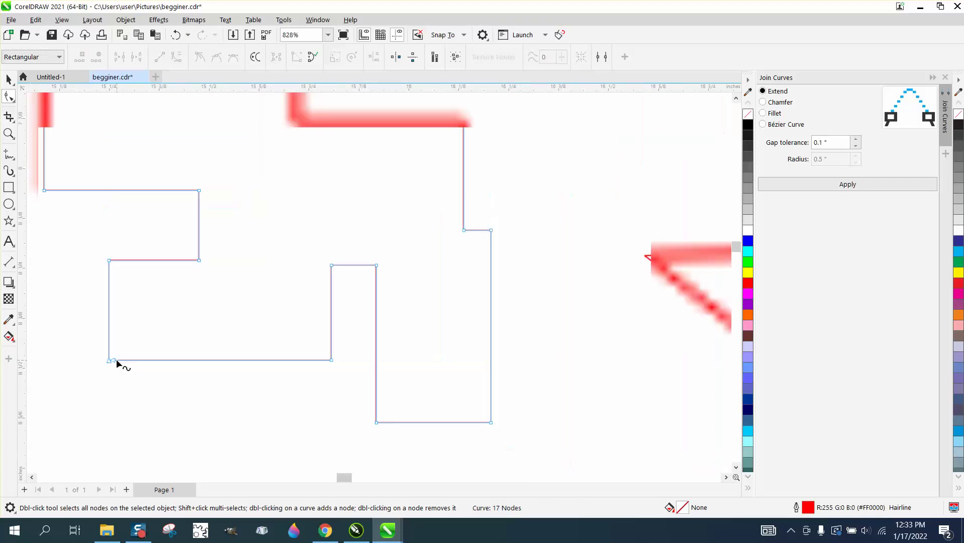
pyautogui.scroll(-2, 161, 362)
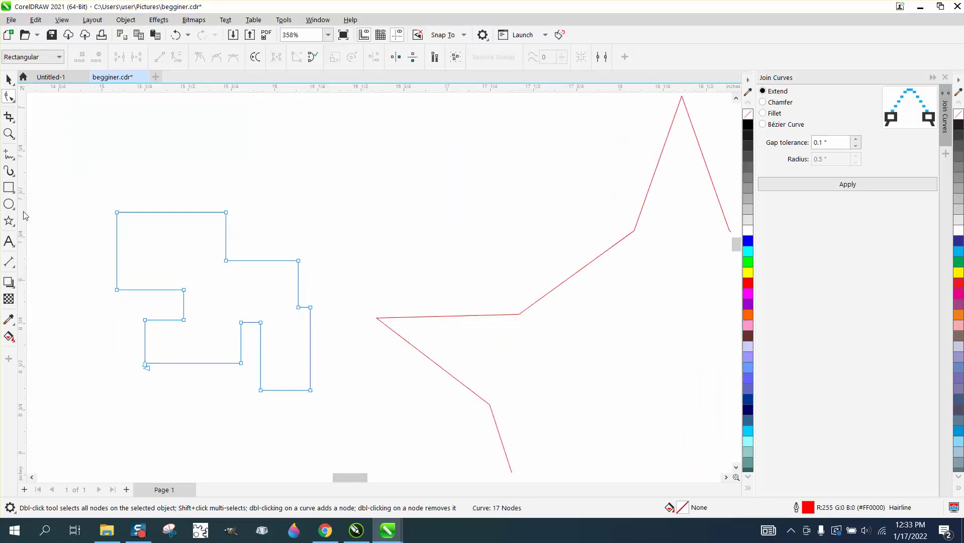
pyautogui.click(9, 187)
pyautogui.moveTo(94, 198); pyautogui.dragTo(341, 419)
# Smart-fill the enclosed area black, undo it, and drag the enclosing rectangle down and right.
pyautogui.click(8, 337)
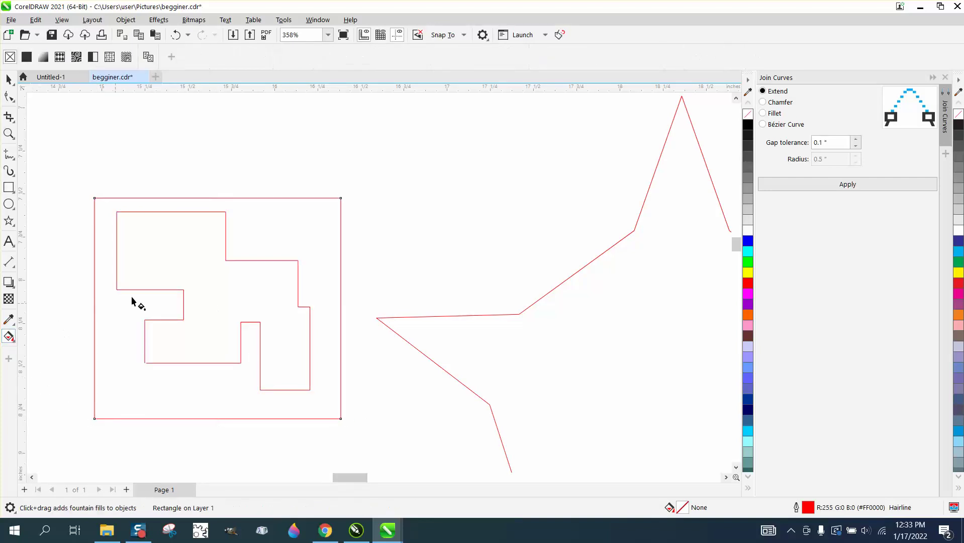
pyautogui.click(14, 346)
pyautogui.click(58, 347)
pyautogui.click(188, 280)
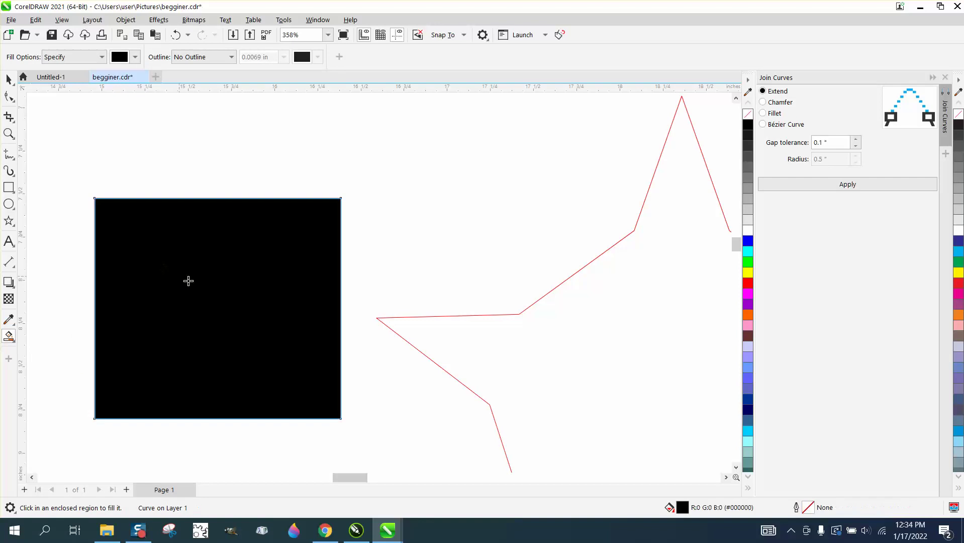
pyautogui.click(176, 35)
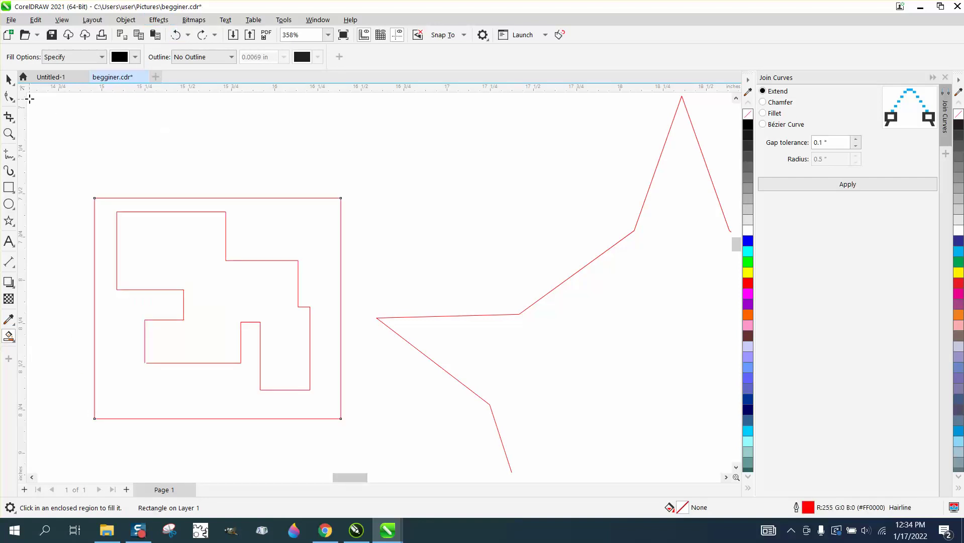
pyautogui.click(8, 79)
pyautogui.moveTo(138, 346); pyautogui.dragTo(186, 380)
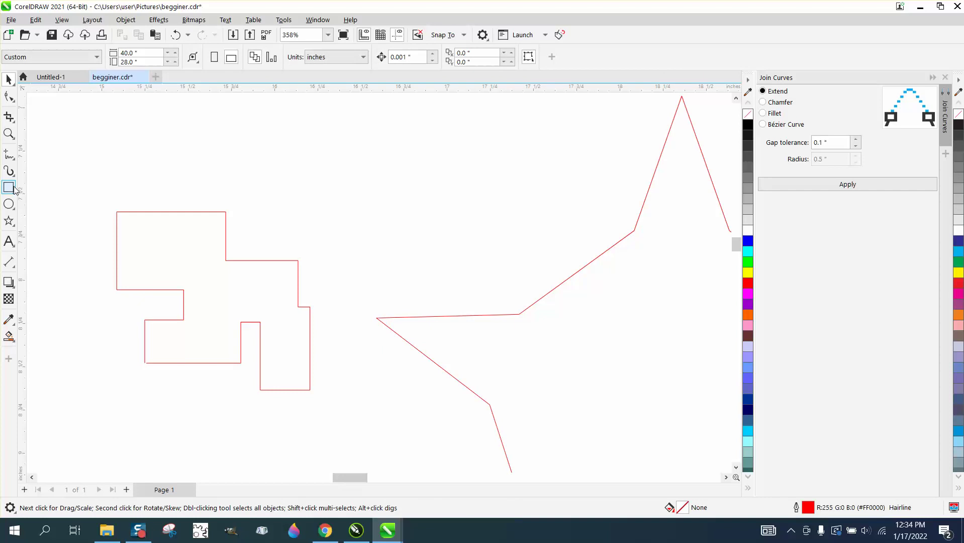
# Zoom in on the broken lower-left corner and measure the gap with a parallel dimension.
pyautogui.moveTo(134, 342); pyautogui.dragTo(183, 370)
pyautogui.moveTo(151, 323); pyautogui.dragTo(312, 417)
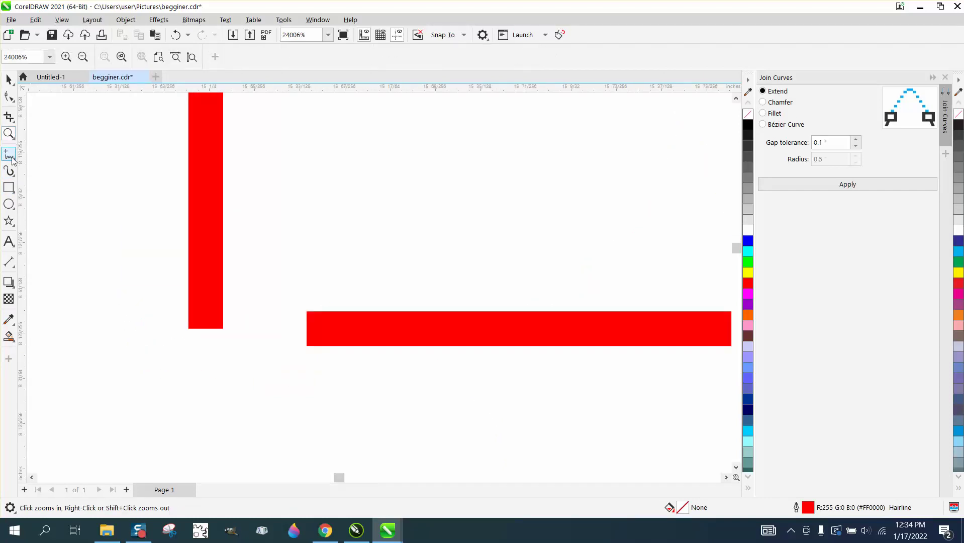
pyautogui.click(14, 270)
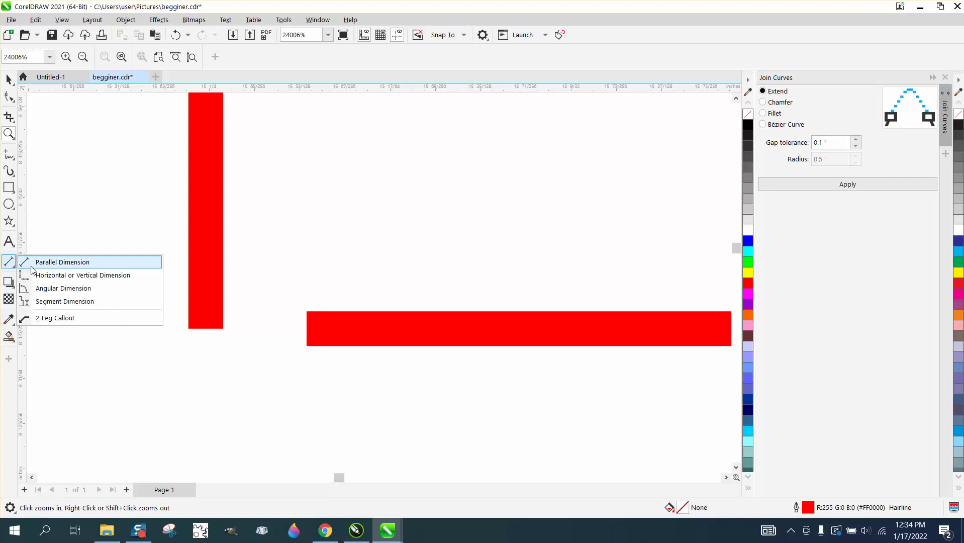
pyautogui.click(51, 260)
pyautogui.moveTo(206, 329); pyautogui.dragTo(313, 336)
# Select the gap dimension and delete it.
pyautogui.scroll(-6, 316, 339)
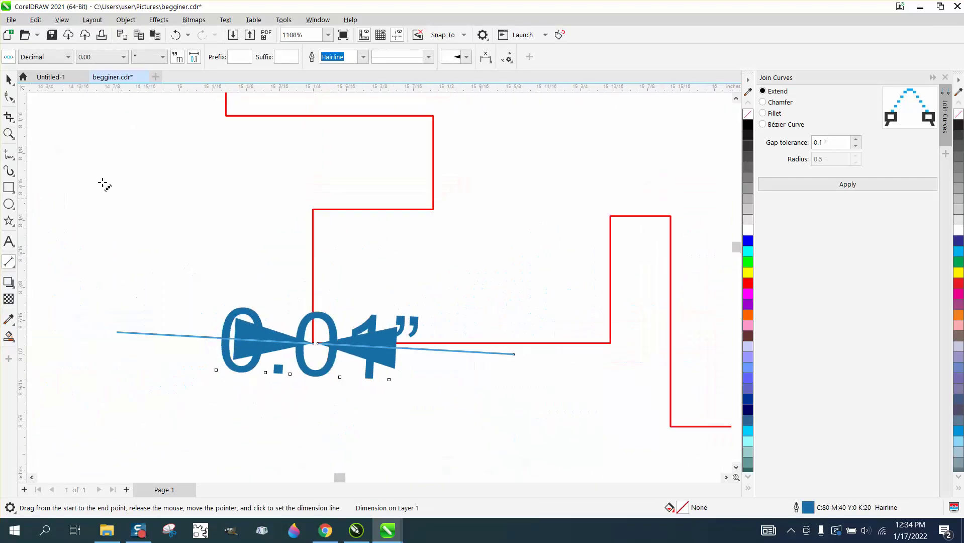
pyautogui.click(9, 80)
pyautogui.click(374, 355)
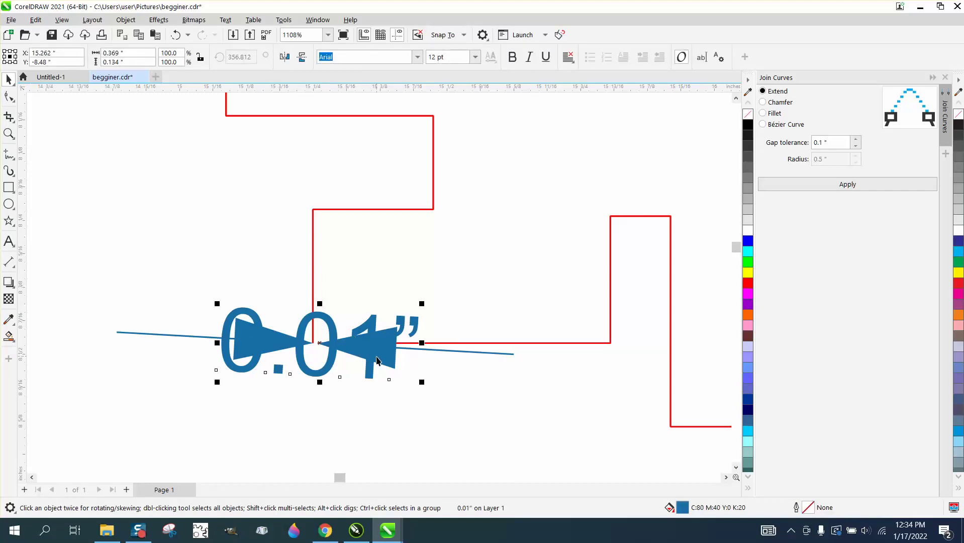
pyautogui.press('Delete')
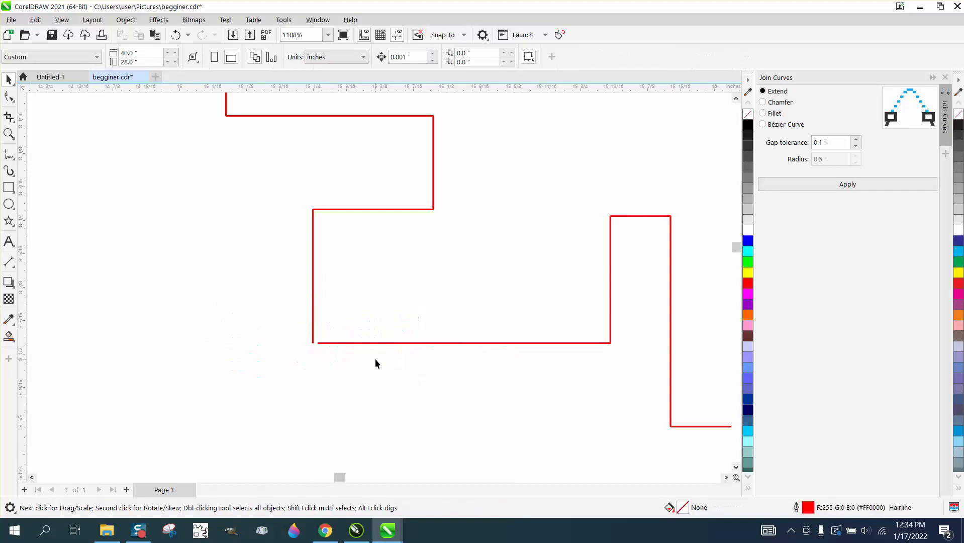
# Select the two open end nodes and join them in the Join Curves docker.
pyautogui.click(9, 96)
pyautogui.click(314, 334)
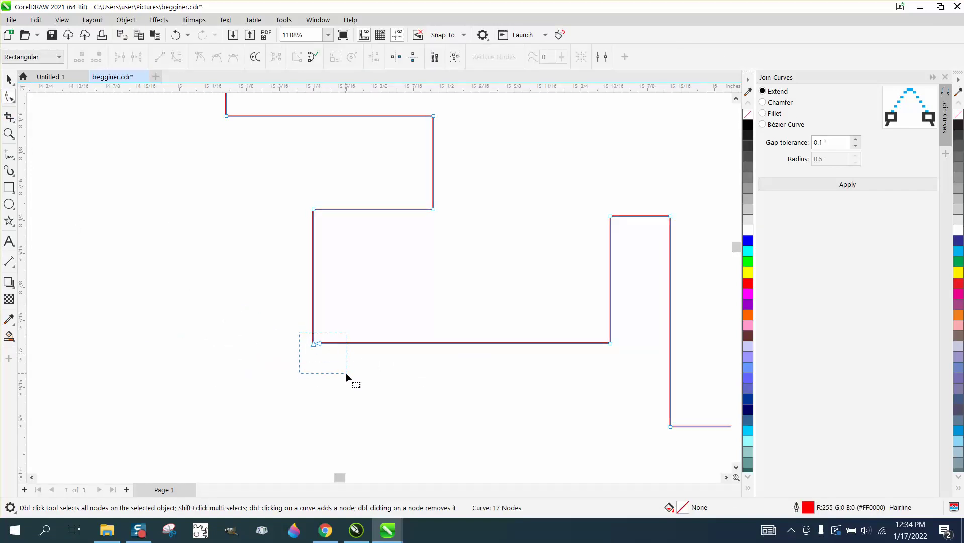
pyautogui.moveTo(346, 374); pyautogui.dragTo(348, 376)
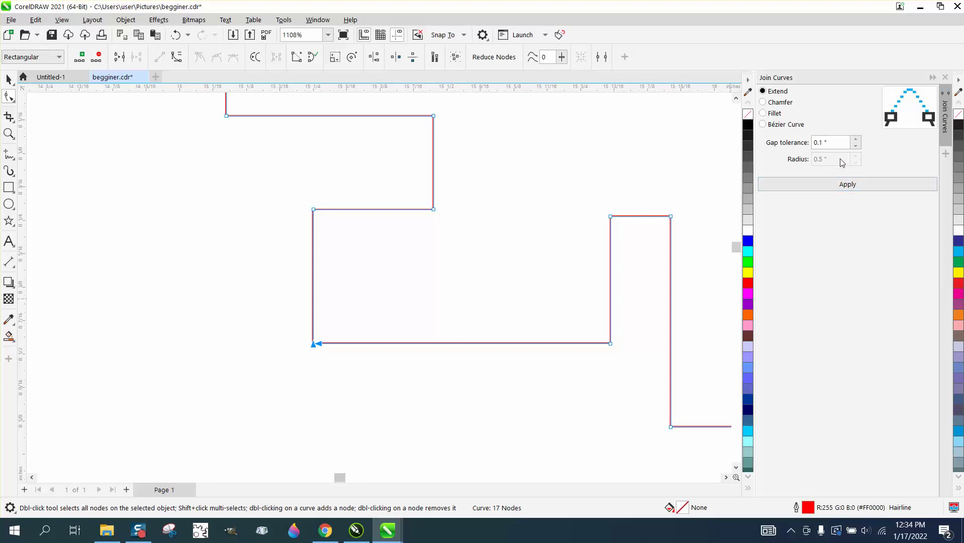
pyautogui.click(848, 185)
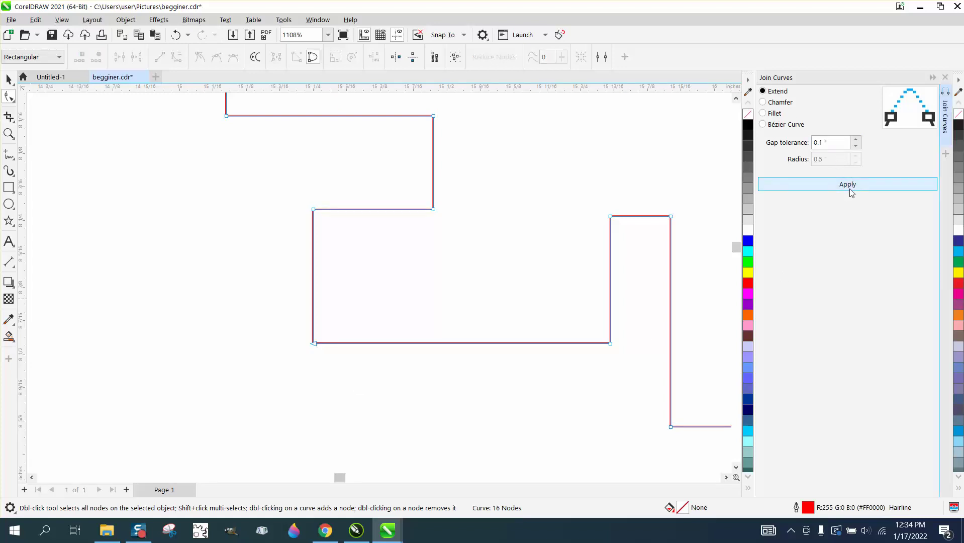
# Zoom in to check the rejoined lower-left corner, then close the Join Curves docker.
pyautogui.click(8, 134)
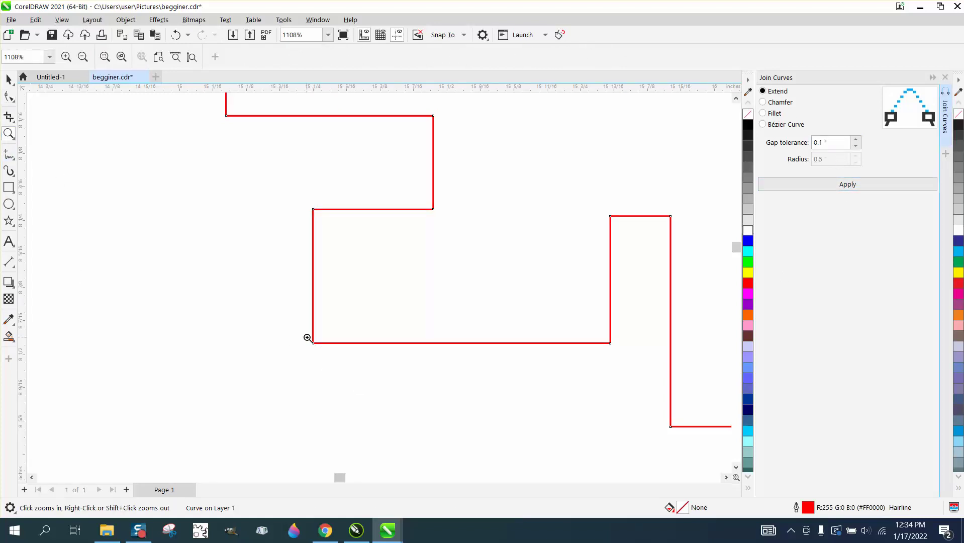
pyautogui.moveTo(308, 337); pyautogui.dragTo(328, 359)
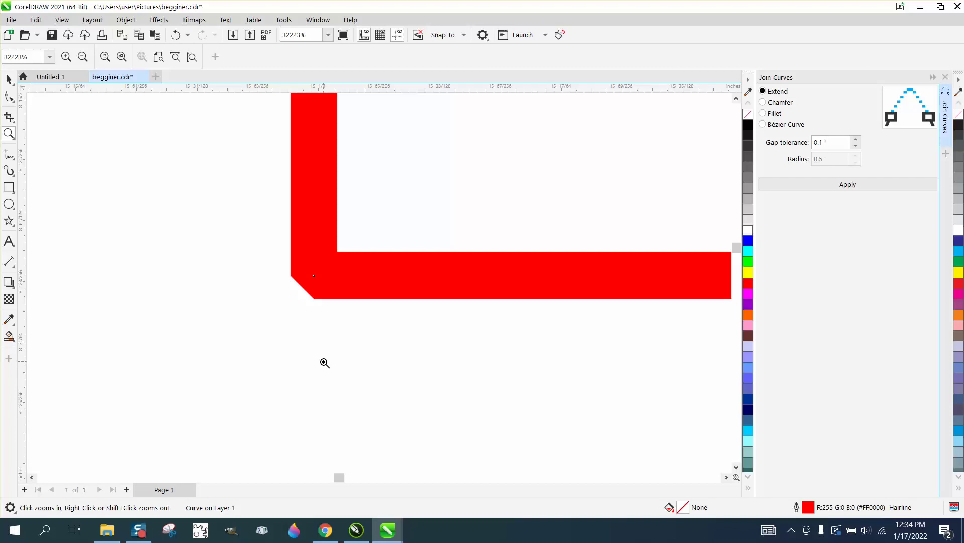
pyautogui.scroll(-4, 567, 250)
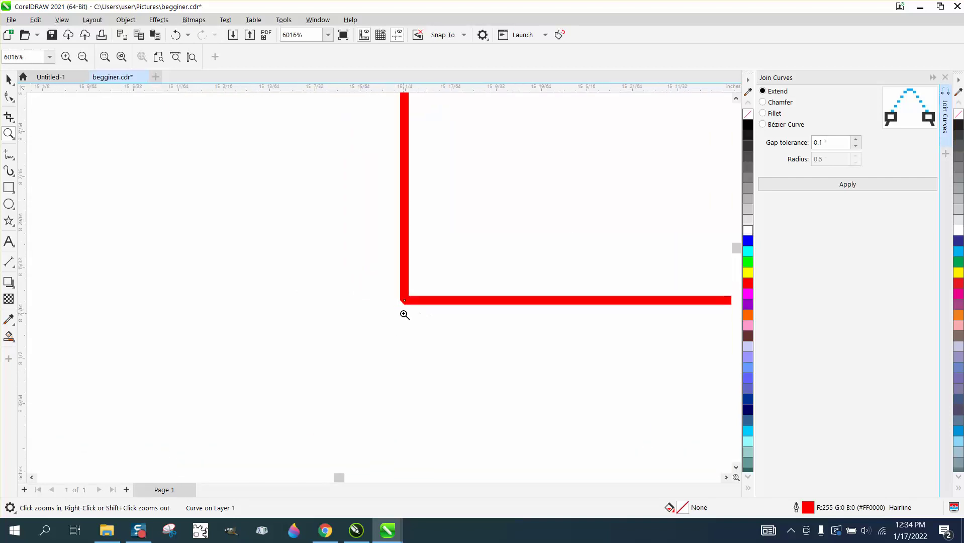
pyautogui.scroll(-7, 405, 315)
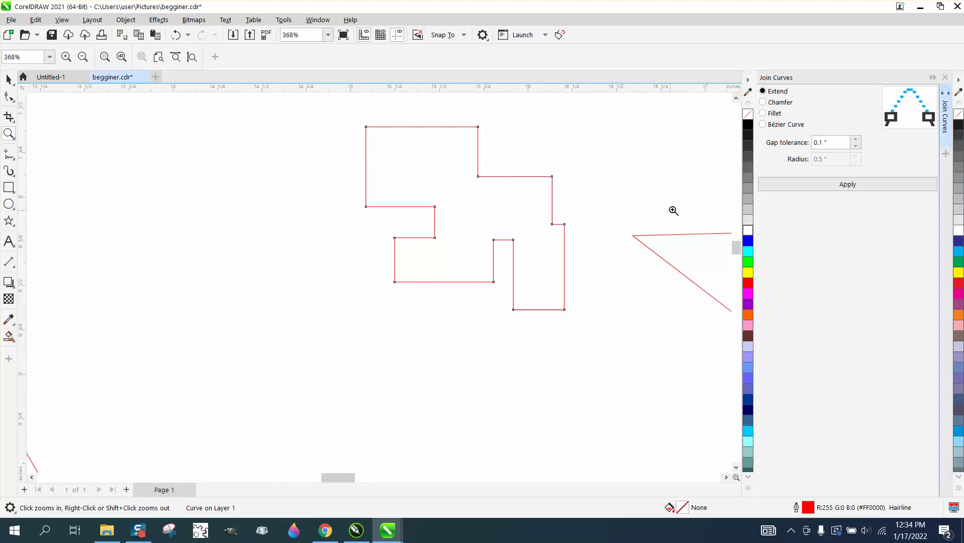
pyautogui.click(948, 78)
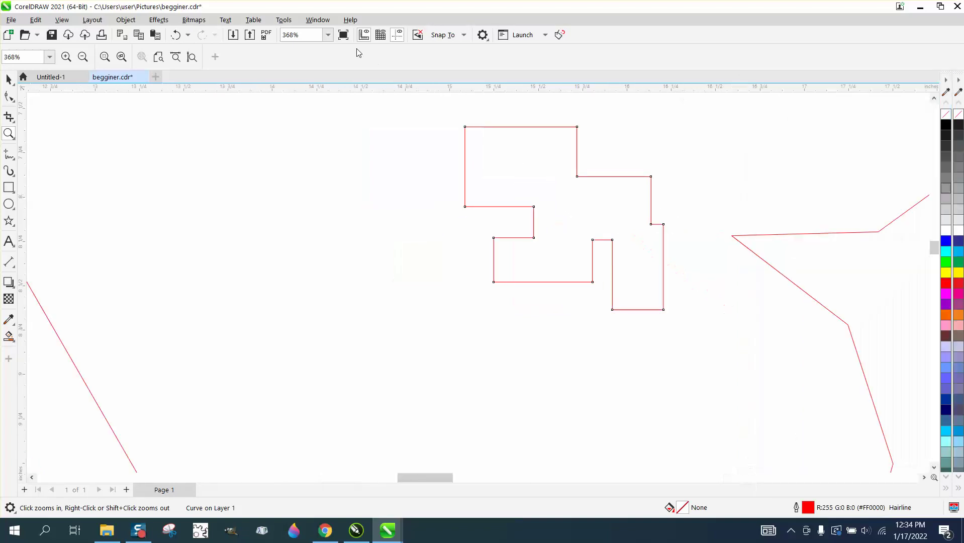
# Open the History docker from the Window > Dockers list.
pyautogui.click(318, 19)
pyautogui.moveTo(322, 182)
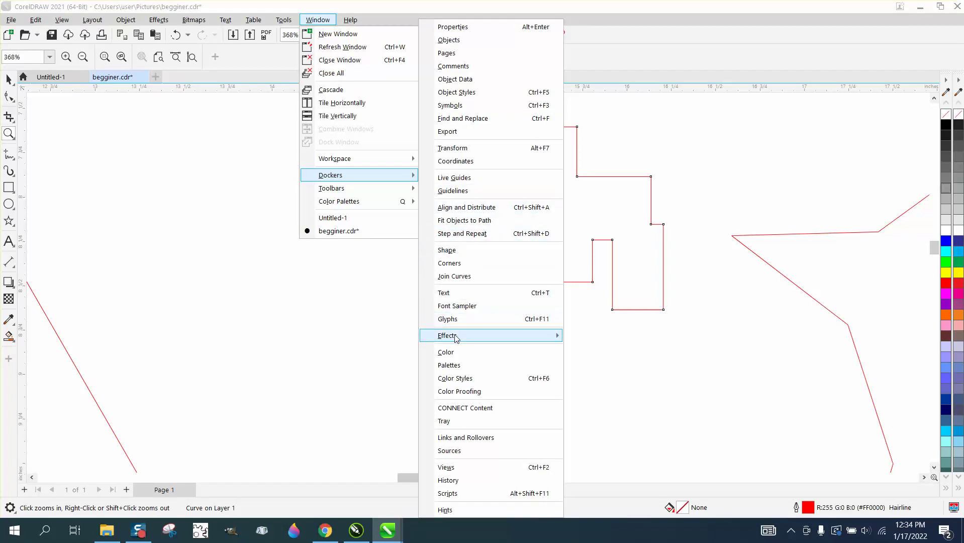
pyautogui.moveTo(456, 339)
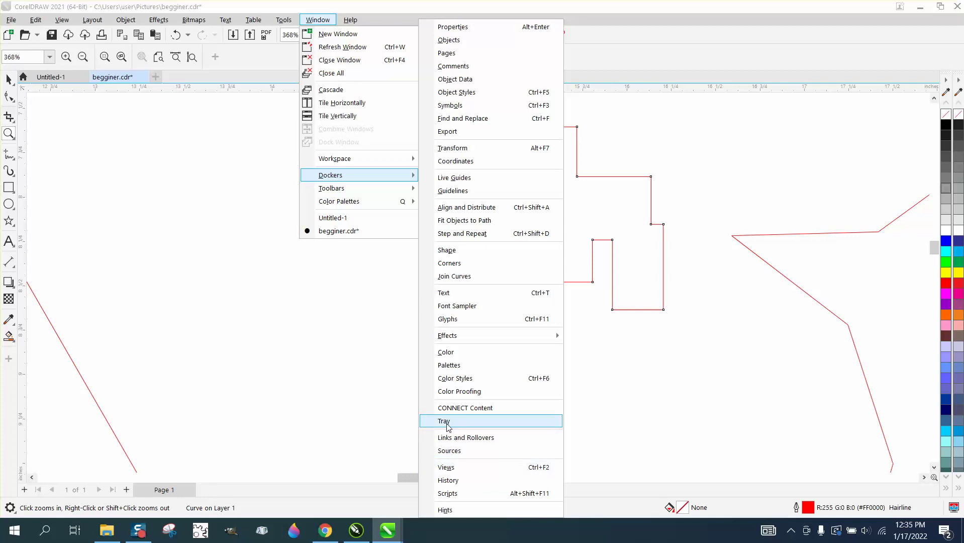
pyautogui.click(451, 482)
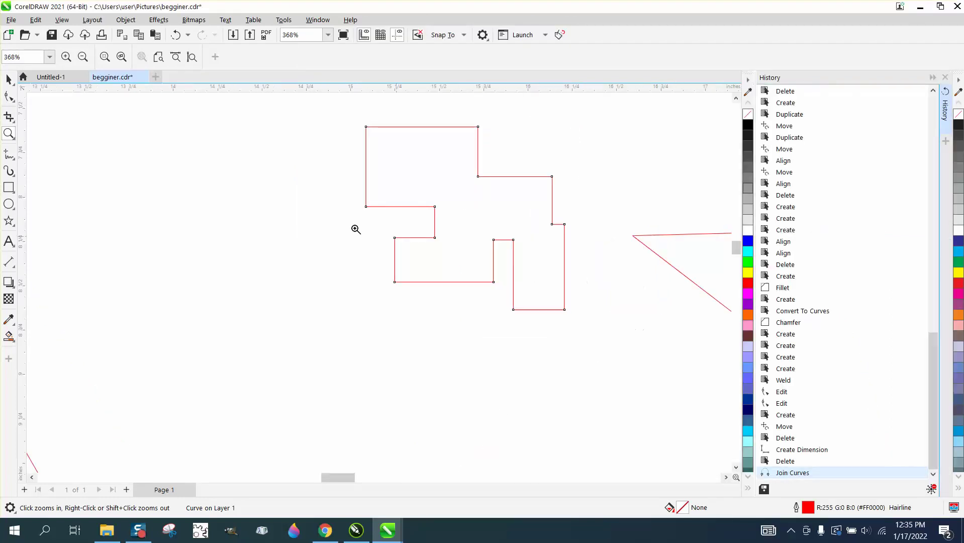
# Select the stepped red curve and look through the recent Undo steps list.
pyautogui.click(9, 80)
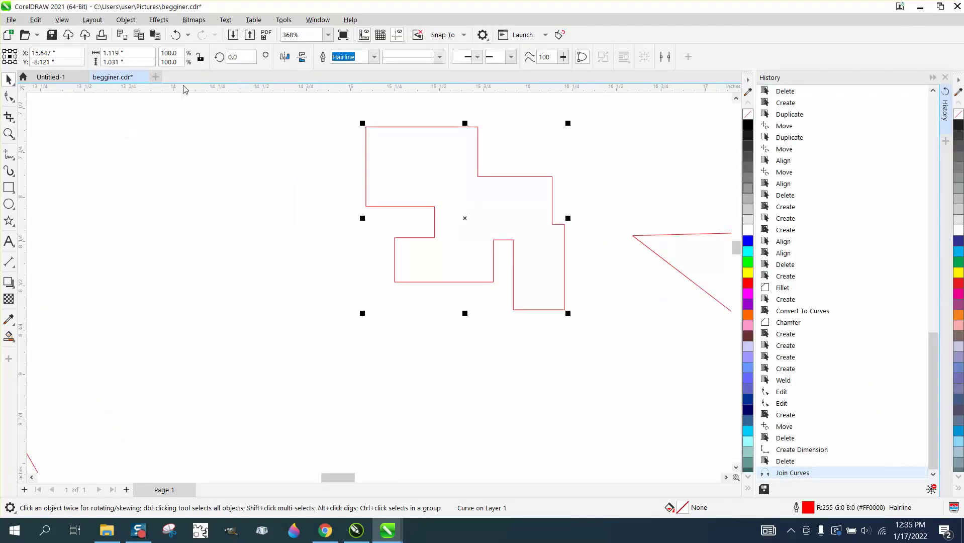
pyautogui.click(190, 38)
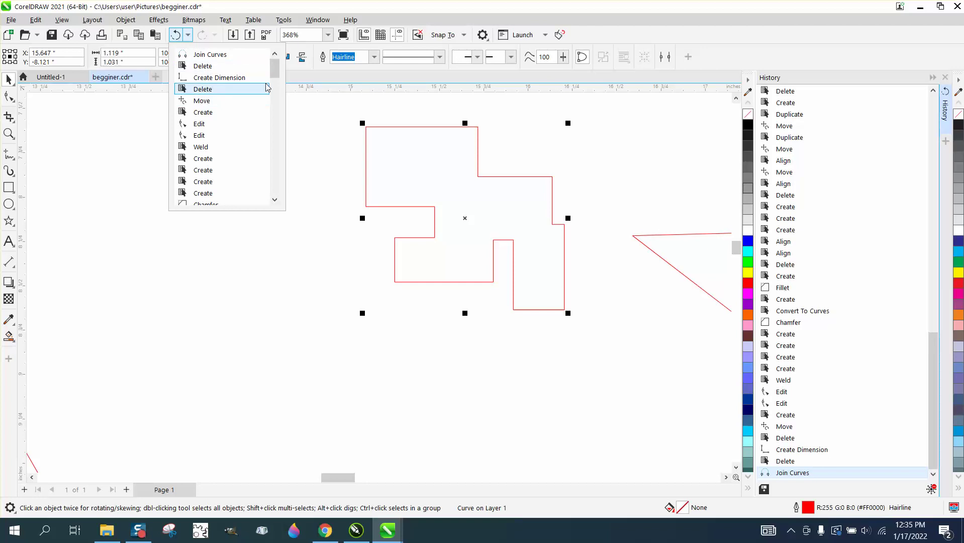
pyautogui.moveTo(274, 69); pyautogui.dragTo(275, 93)
pyautogui.click(936, 346)
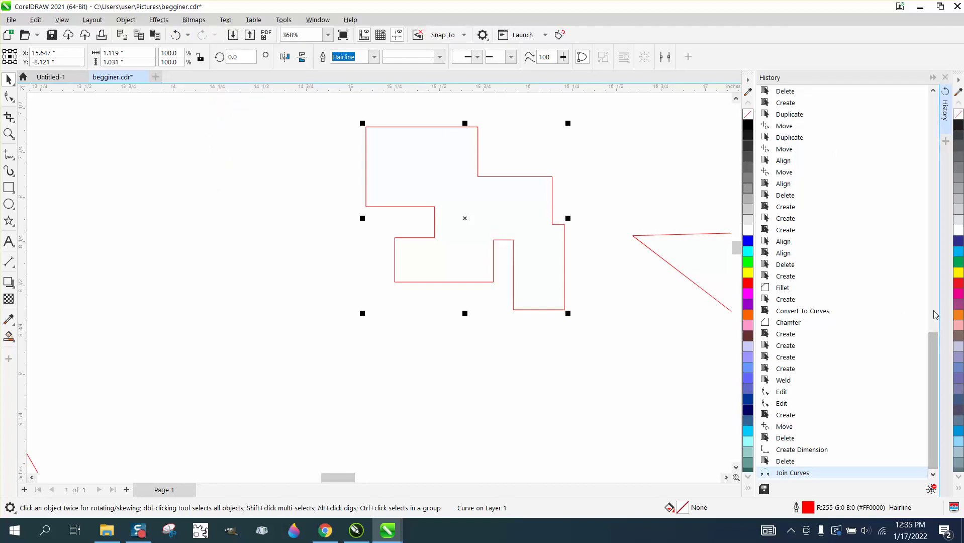
pyautogui.moveTo(937, 347); pyautogui.dragTo(934, 380)
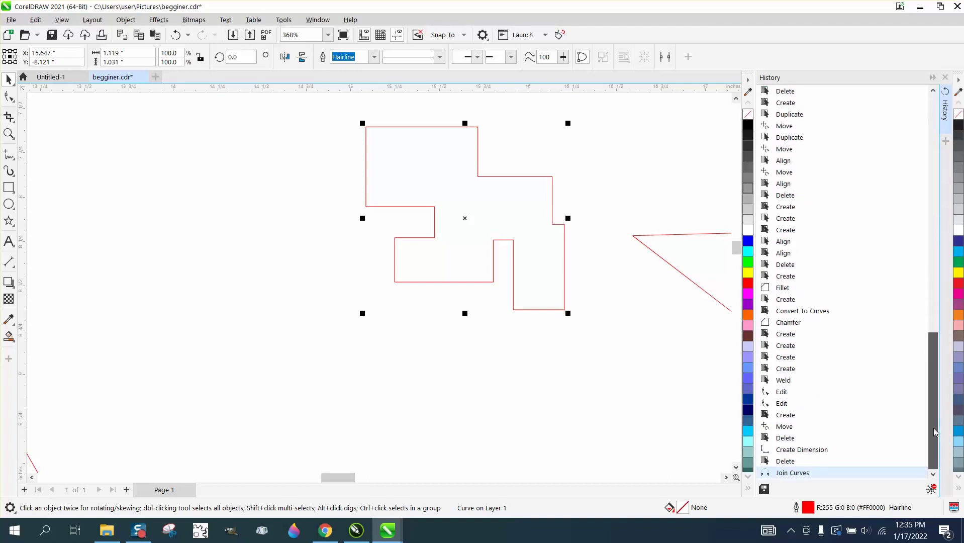
# Roll the History back to the star's creation, then to the rectangle's creation.
pyautogui.click(782, 301)
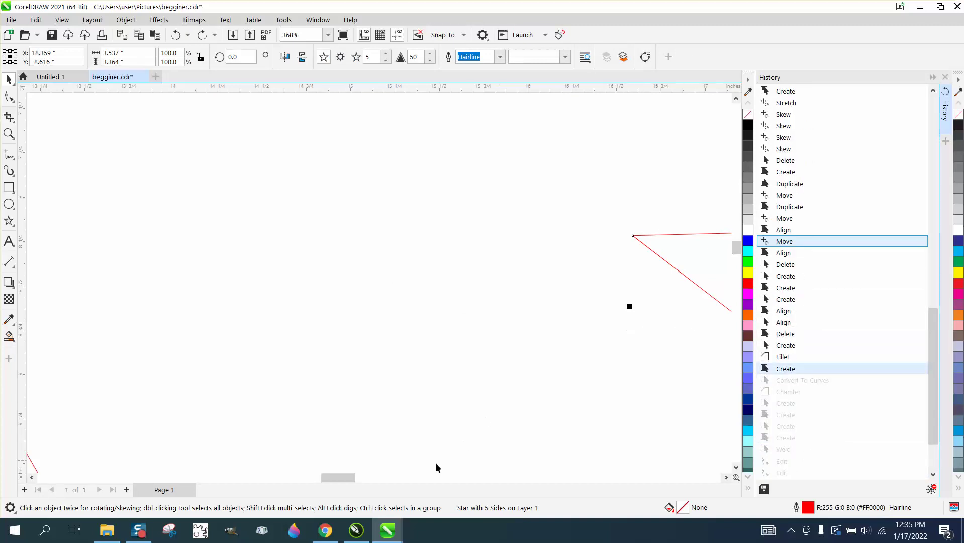
pyautogui.moveTo(354, 478); pyautogui.dragTo(375, 478)
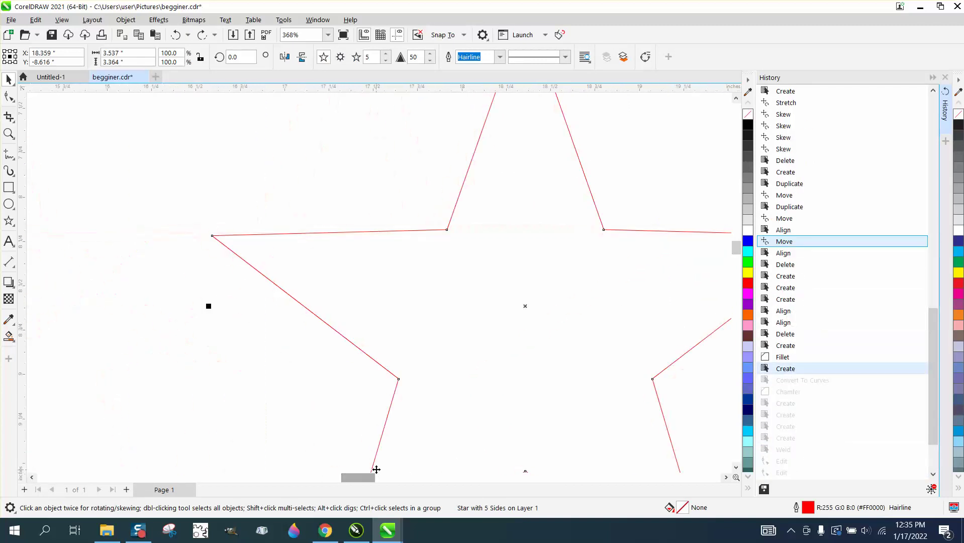
pyautogui.click(786, 172)
# Revert the drawing further to the Menu Bar text edit step.
pyautogui.click(470, 299)
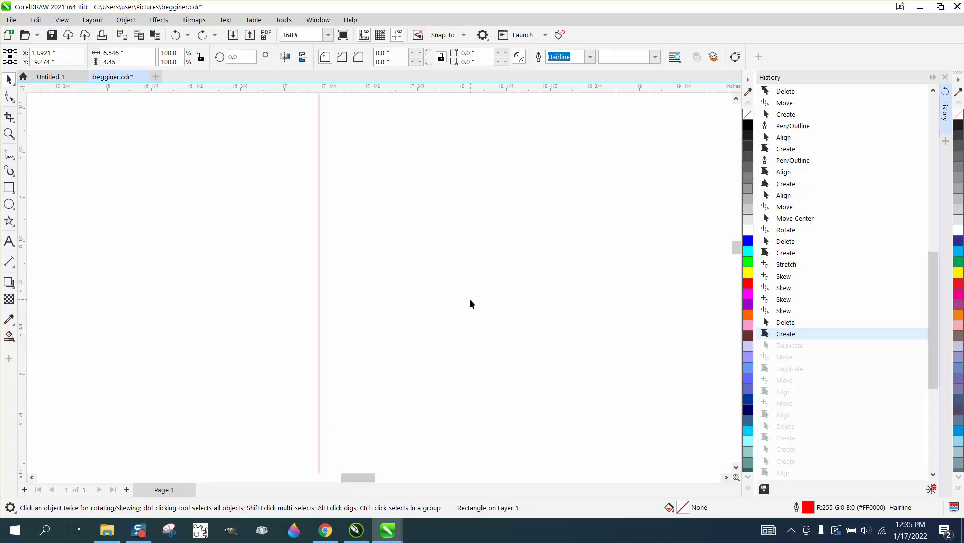
pyautogui.scroll(-4, 468, 301)
pyautogui.scroll(-1, 465, 308)
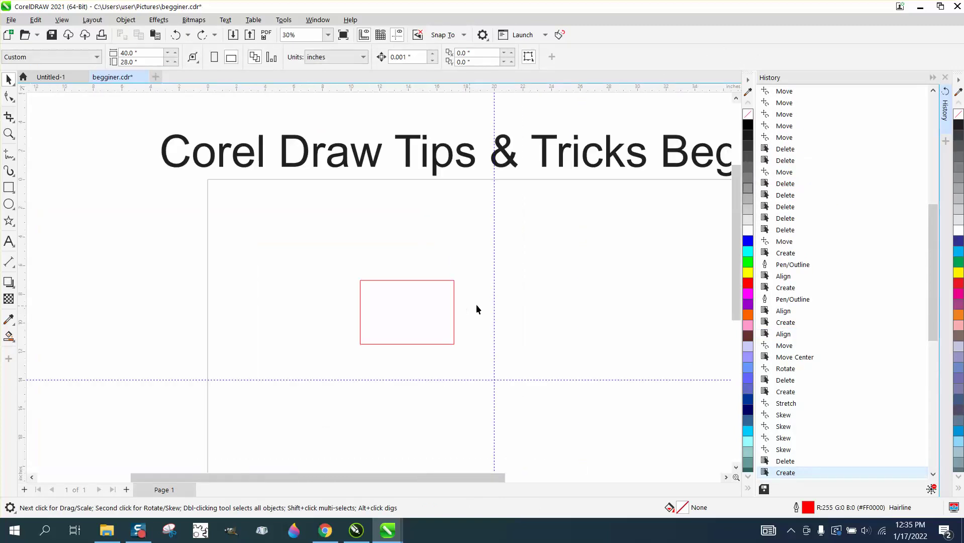
pyautogui.moveTo(935, 313); pyautogui.dragTo(929, 377)
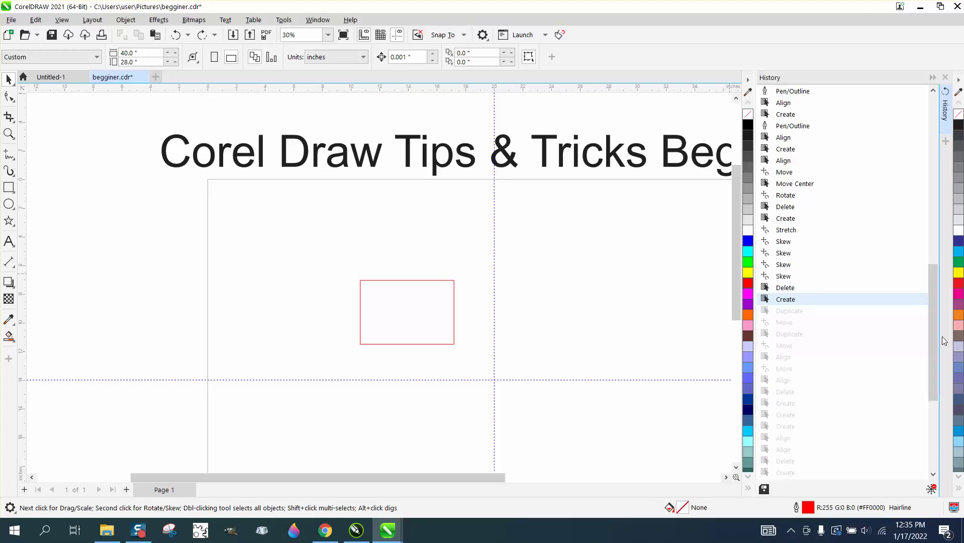
pyautogui.moveTo(936, 336); pyautogui.dragTo(935, 131)
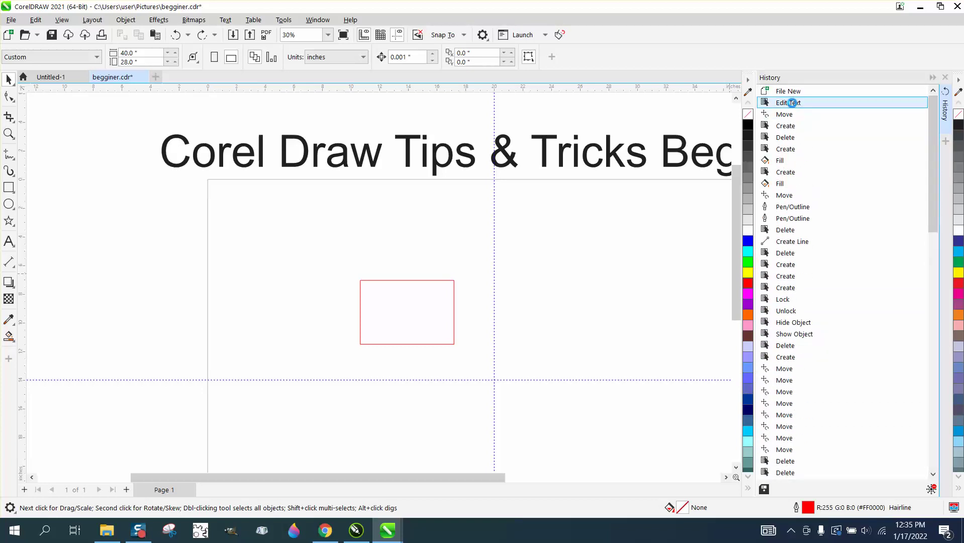
pyautogui.click(793, 102)
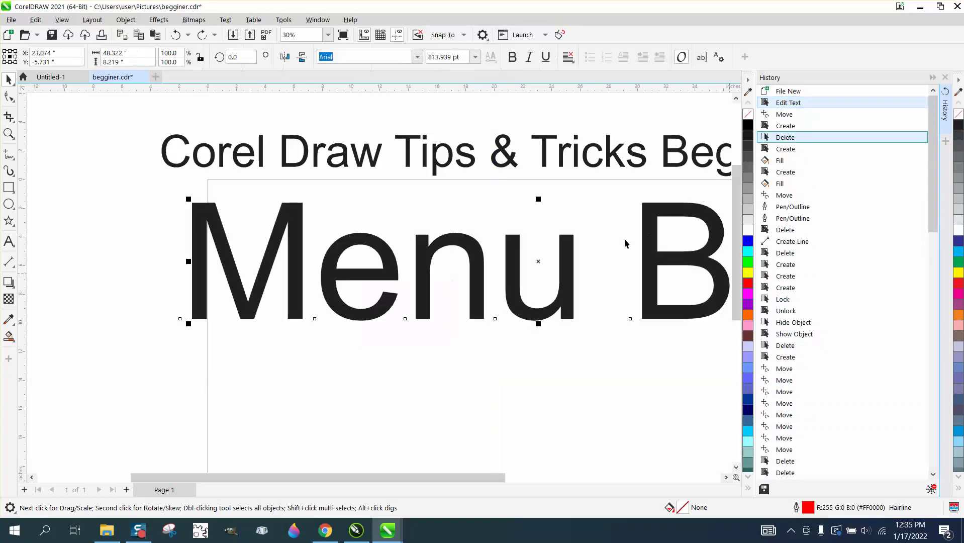
# Deselect the Menu Bar text and close the History docker.
pyautogui.click(70, 178)
pyautogui.scroll(-1, 120, 232)
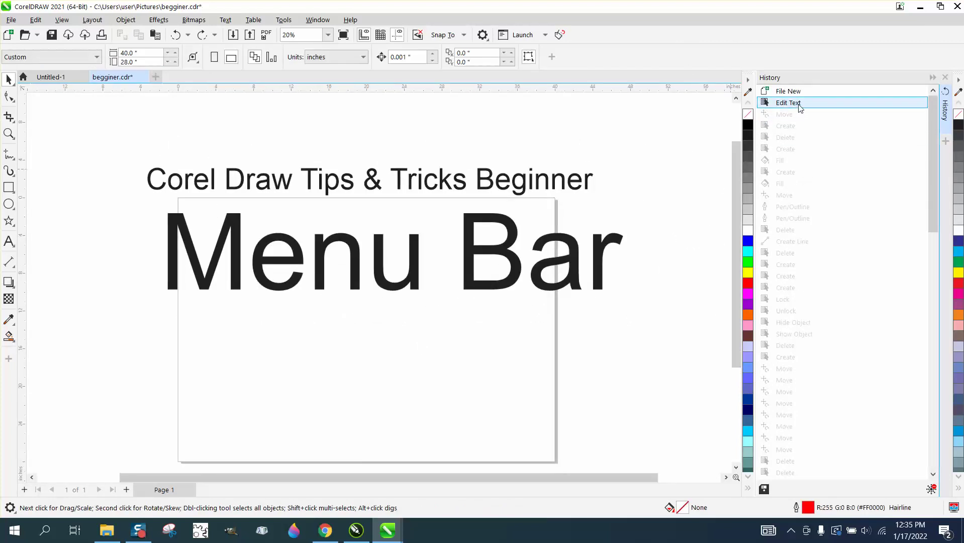
pyautogui.click(945, 77)
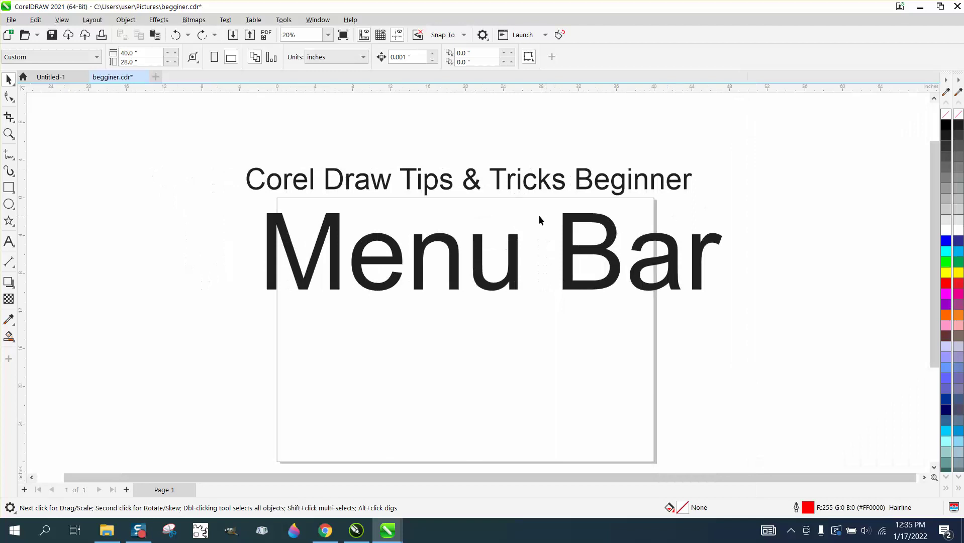
# Show the Window > Dockers submenu, listing Properties, Objects, Find and Replace through History and Hints.
pyautogui.click(321, 20)
pyautogui.moveTo(345, 181)
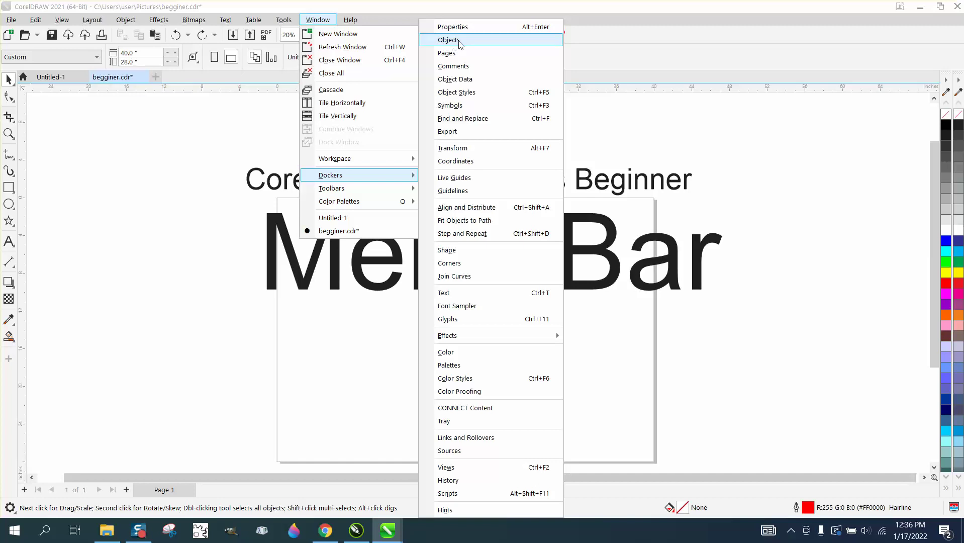
# Open the Find and Replace docker from Dockers, close it, then reopen it via Edit.
pyautogui.click(463, 119)
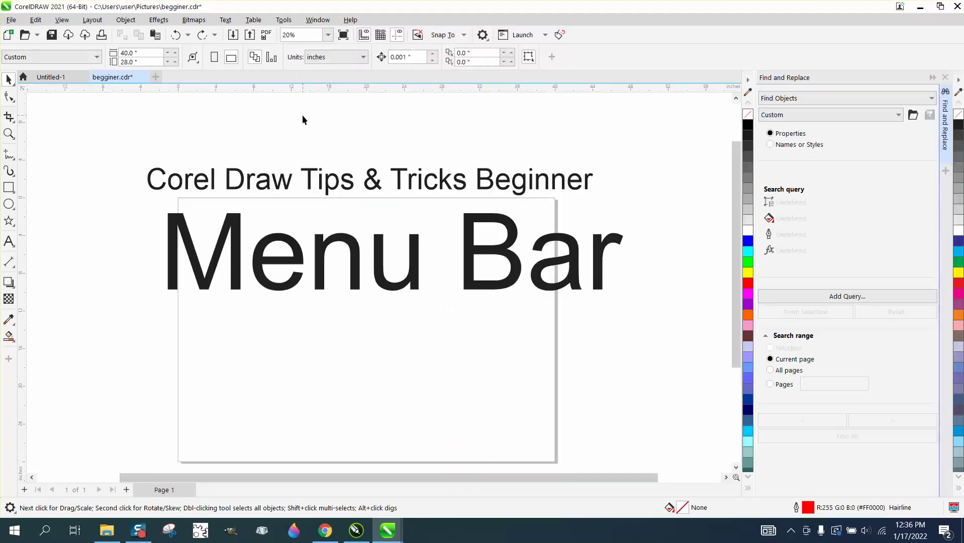
pyautogui.click(945, 77)
pyautogui.click(318, 19)
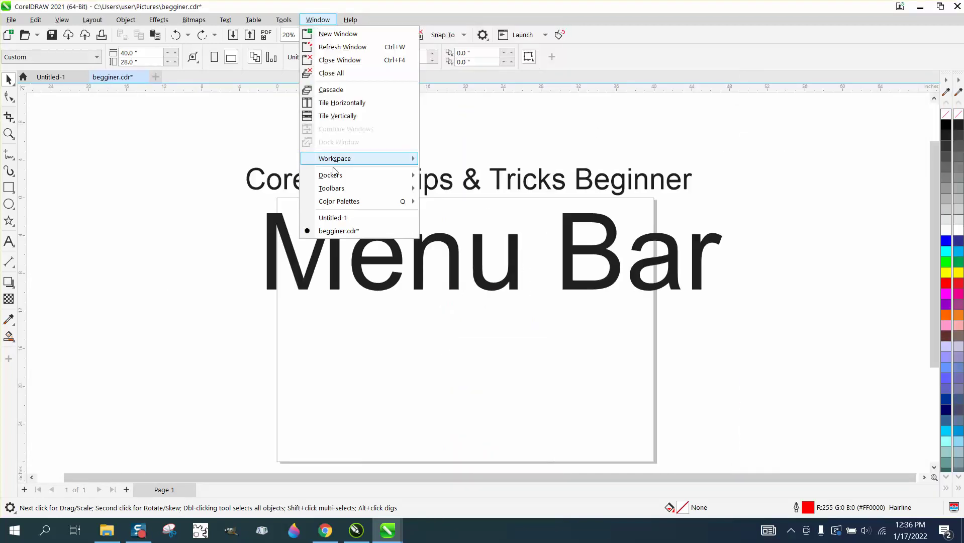
pyautogui.moveTo(76, 22)
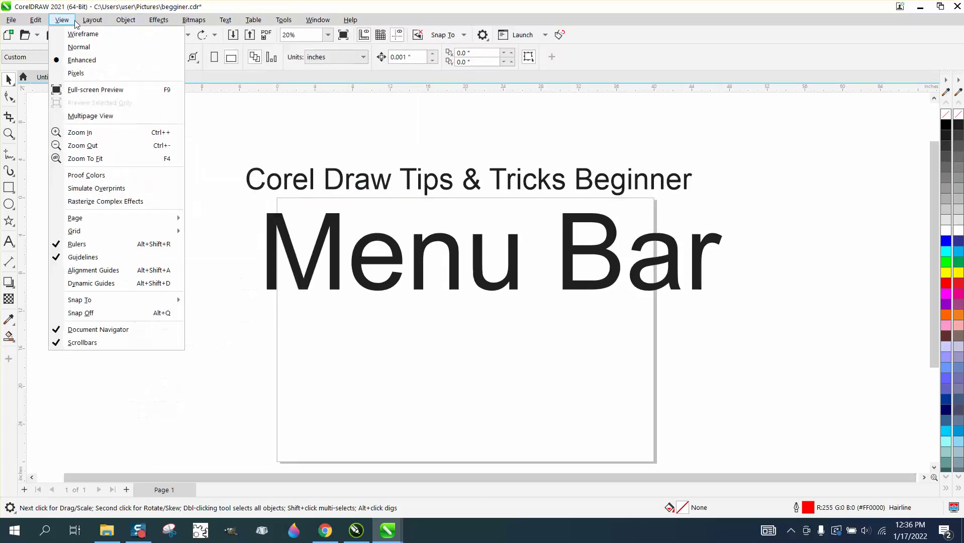
pyautogui.moveTo(35, 20)
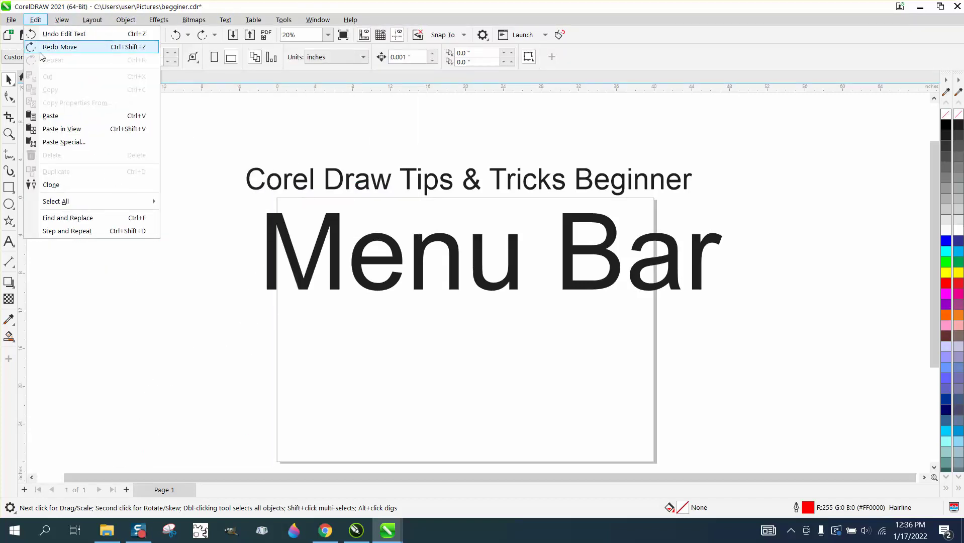
pyautogui.click(67, 218)
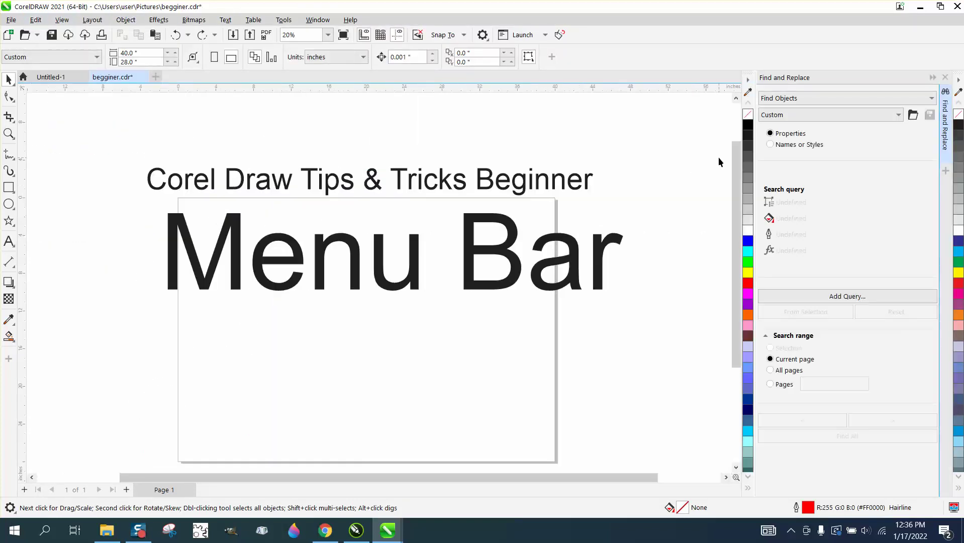
# Dismiss the Window menu without choosing anything and select the Zoom tool.
pyautogui.click(318, 21)
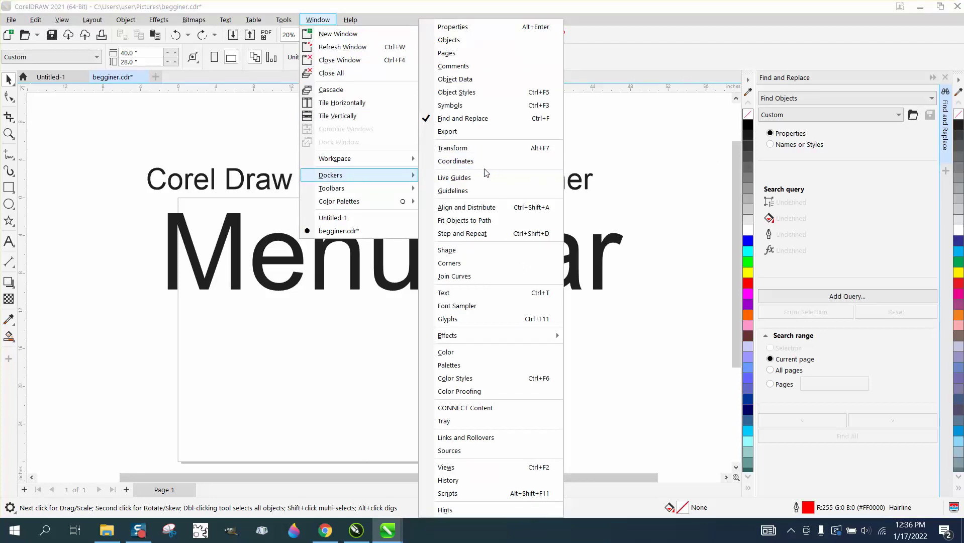
pyautogui.click(610, 184)
pyautogui.click(9, 133)
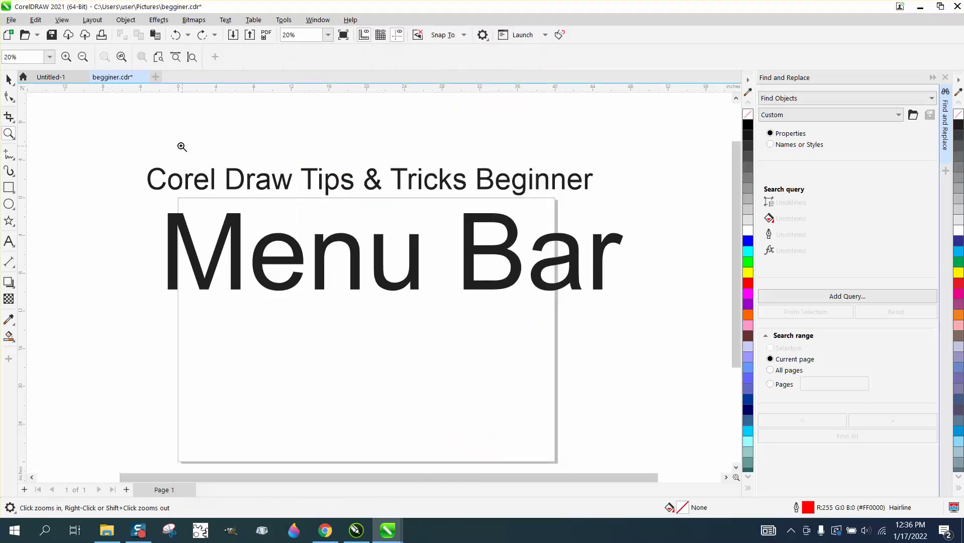